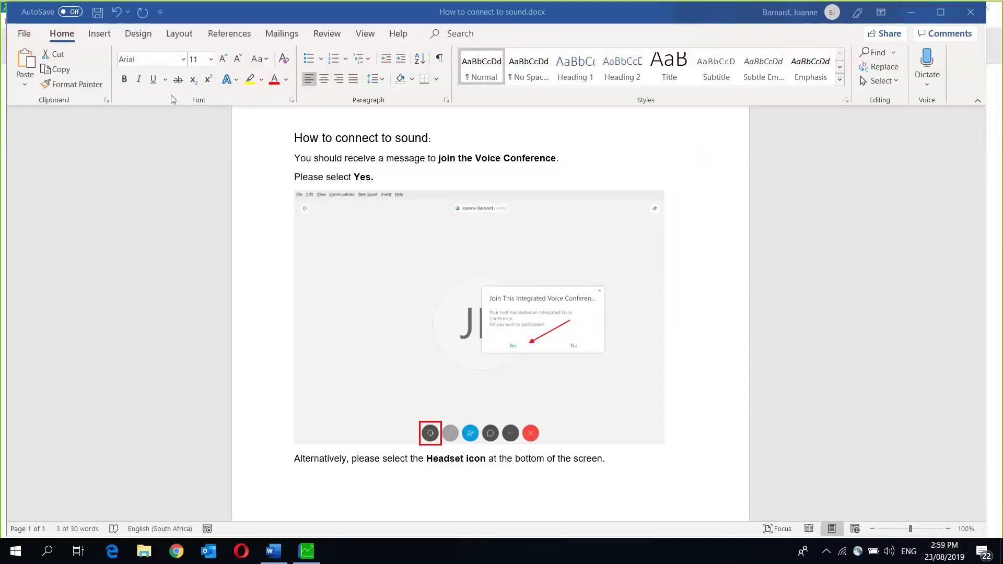
Step: Close the 'How to connect to sound.docx' Word document and answer its save-changes prompt
key(super+Down)
key(alt+F4)
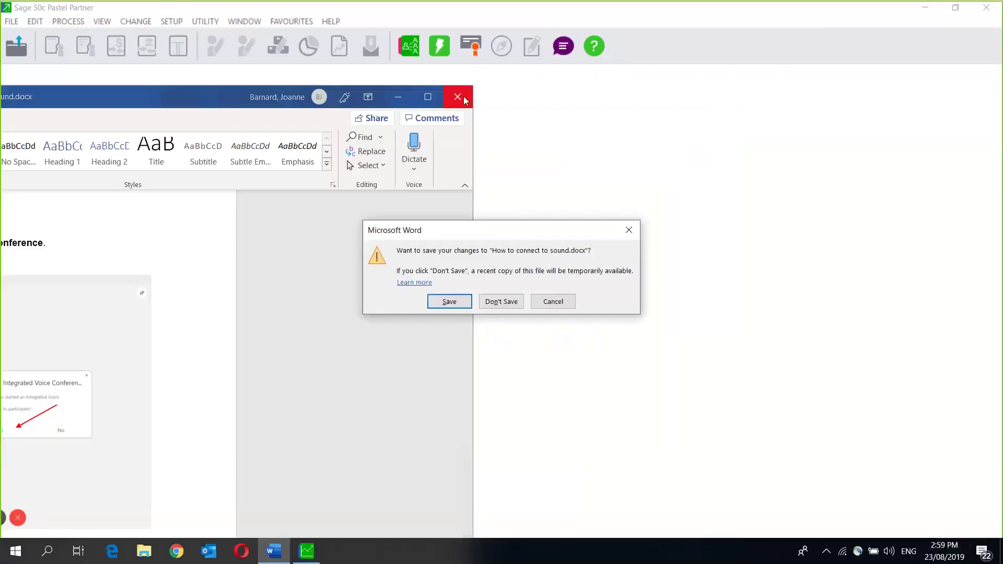
click(495, 303)
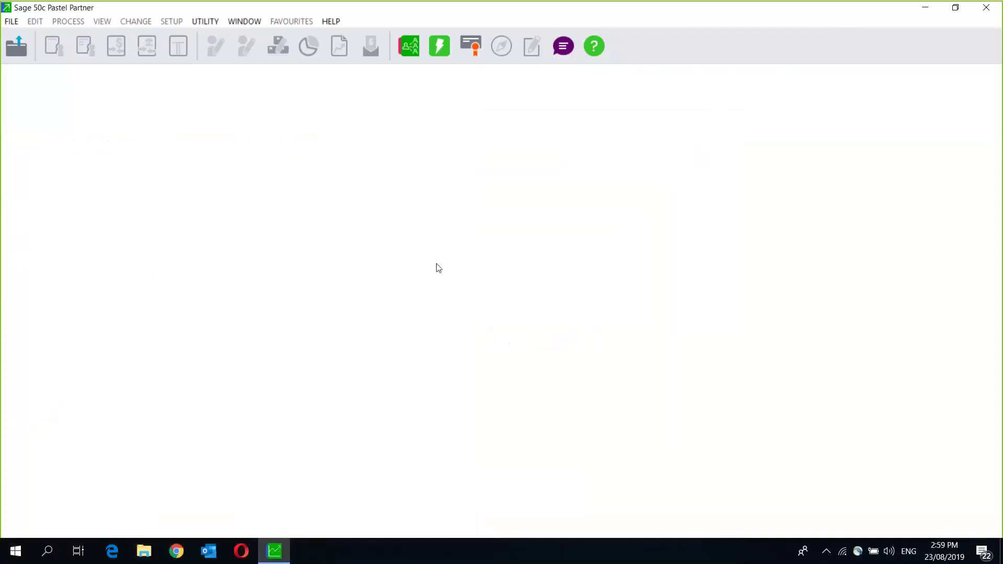
Step: Open the Software Sales [_DEMO] company with its password and dismiss the welcome notice
click(11, 21)
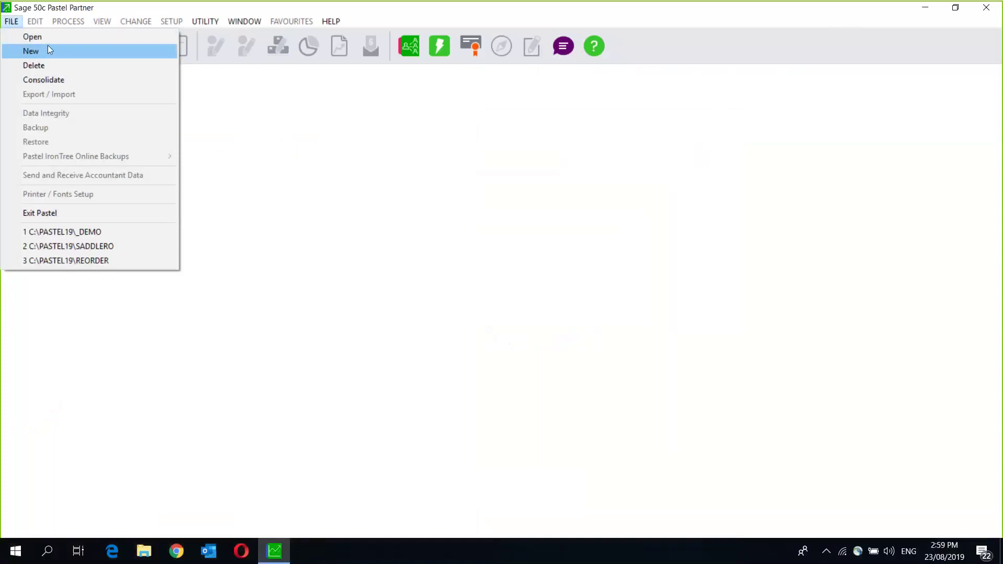
click(59, 36)
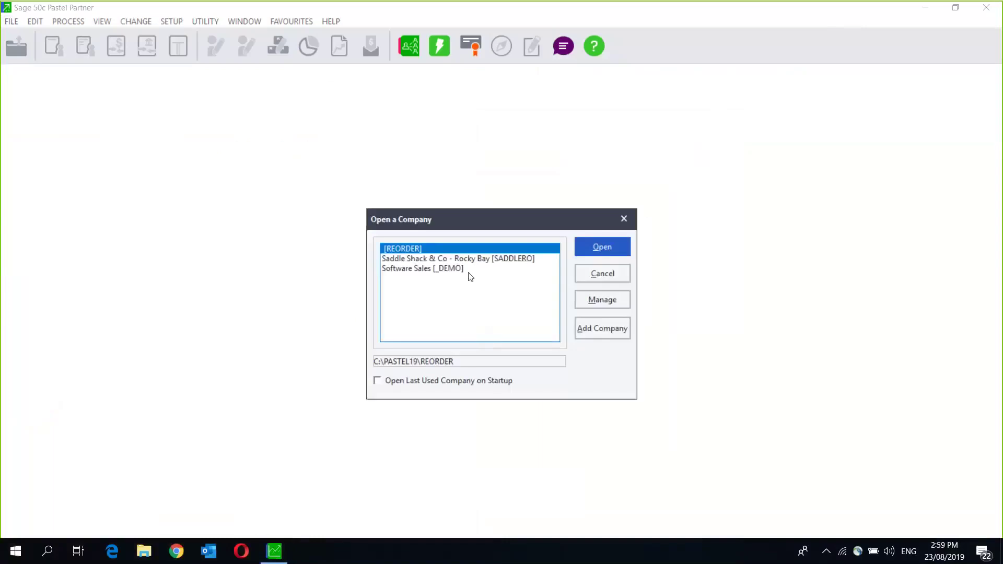
double_click(468, 269)
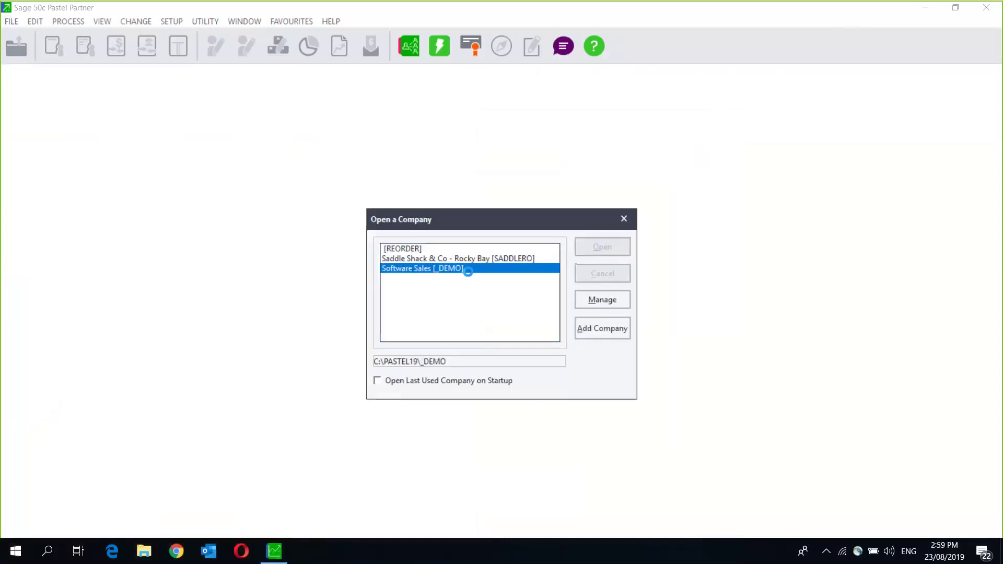
key(Return)
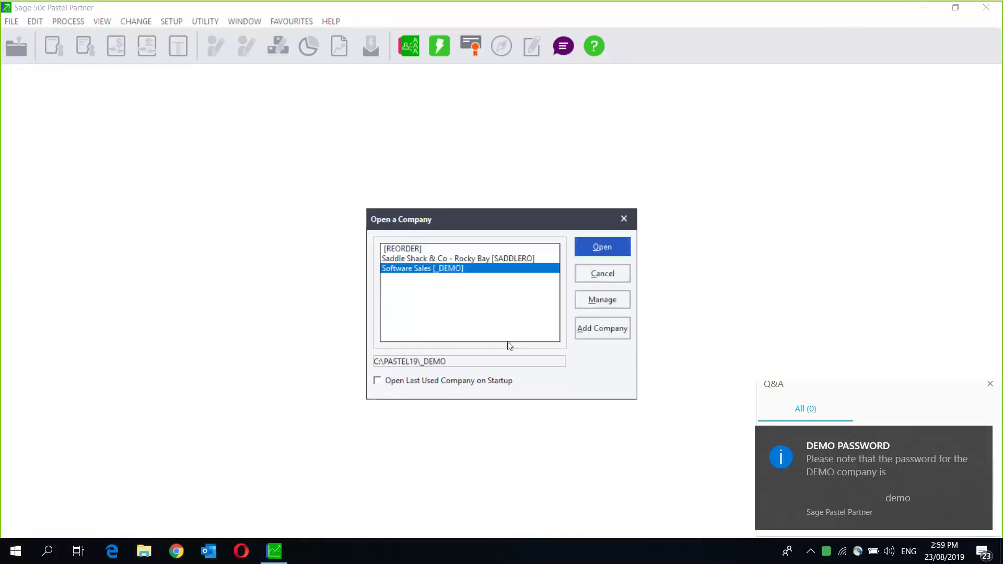
click(981, 452)
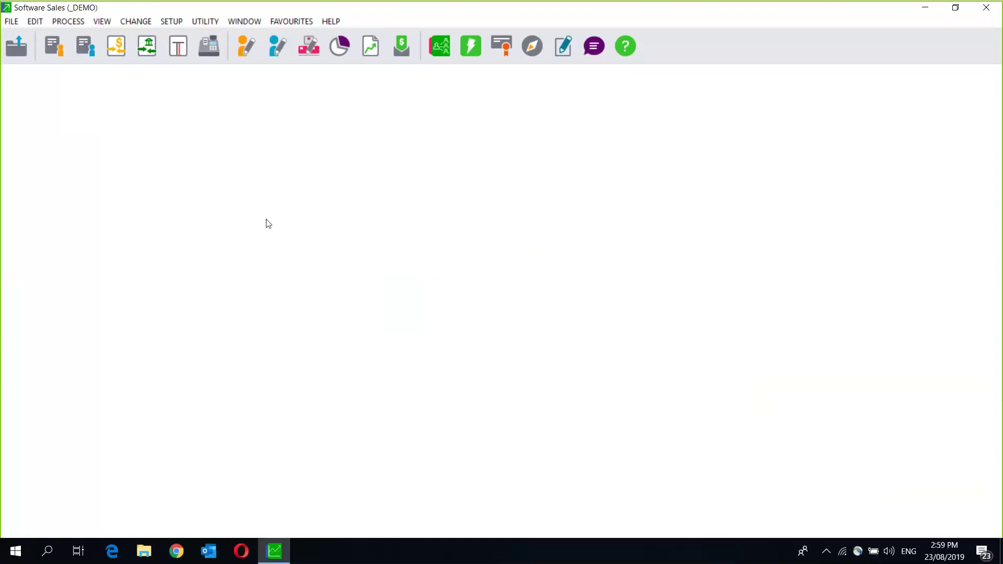
Step: Bring up the Edit Supplier Accounts window through Edit > Suppliers > Accounts
click(33, 22)
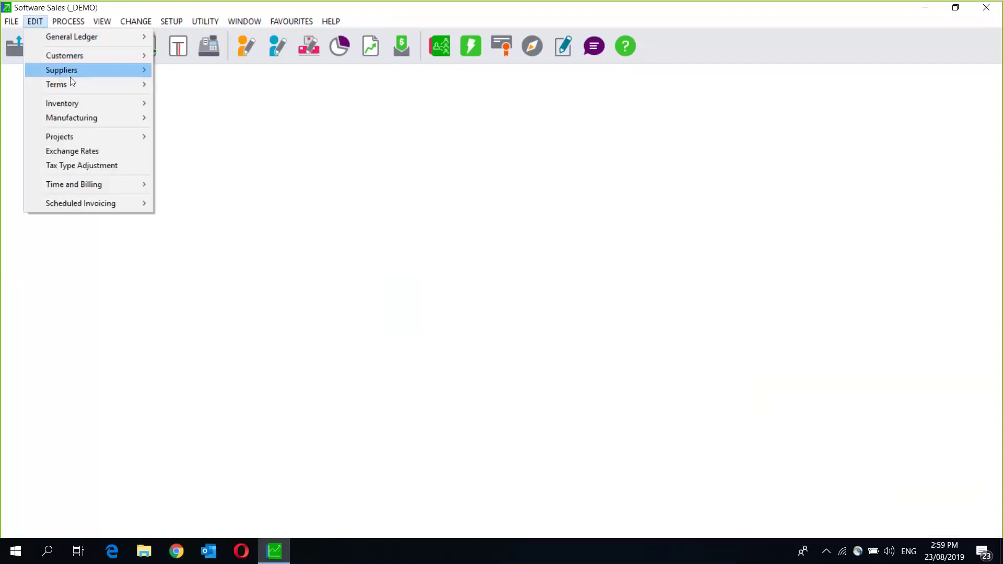
mouse_move(73, 73)
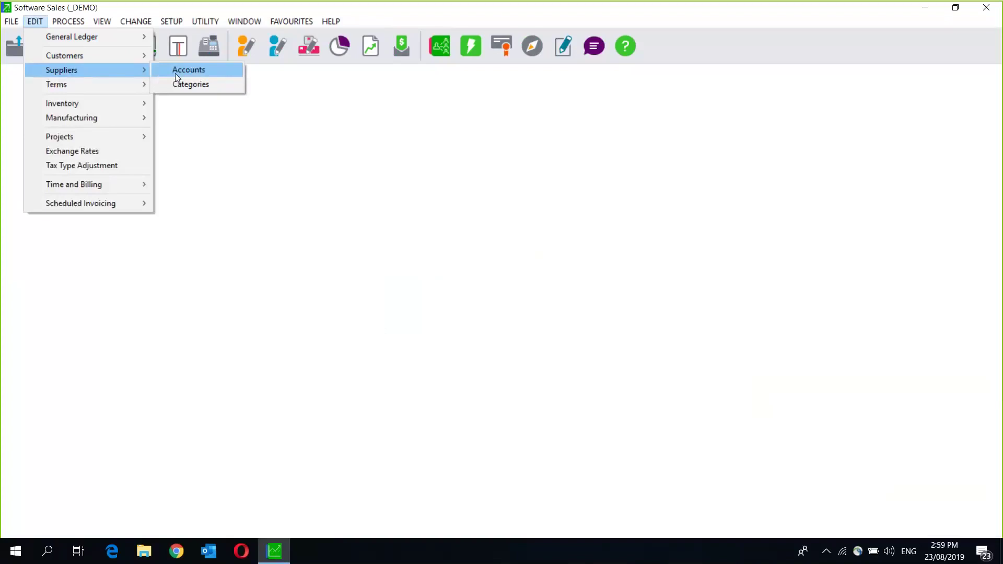
click(175, 73)
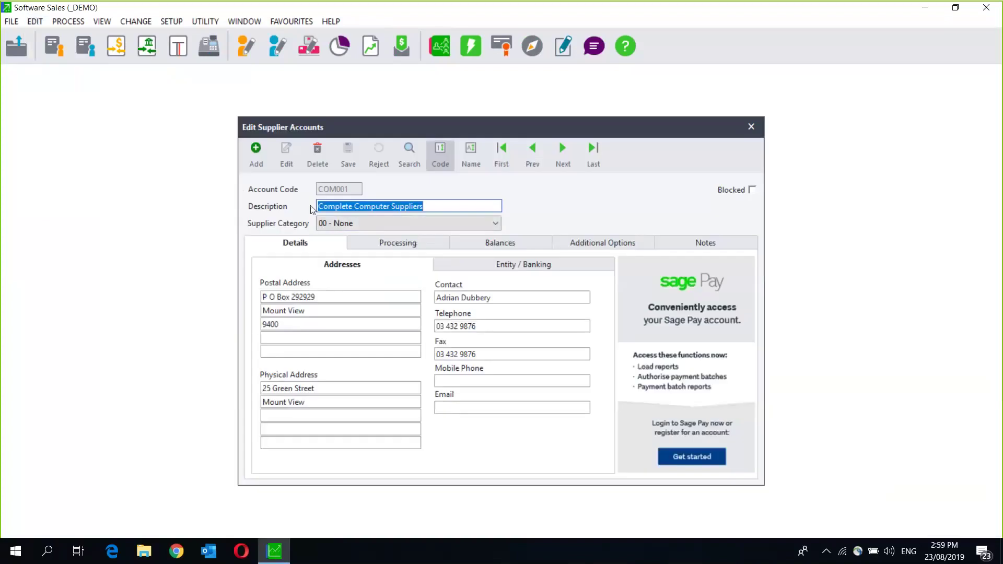
click(437, 205)
drag(437, 205, 294, 203)
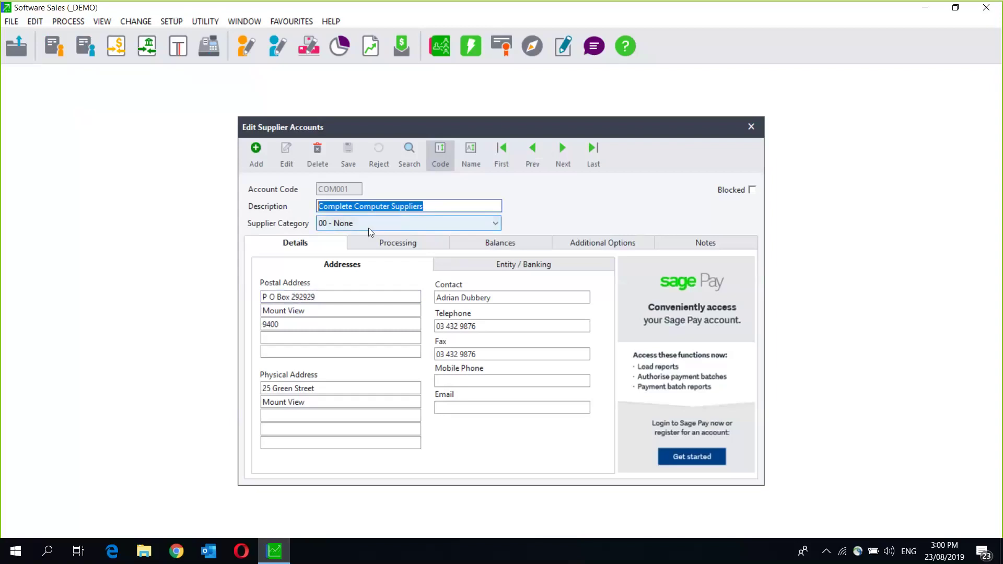
click(35, 21)
click(209, 81)
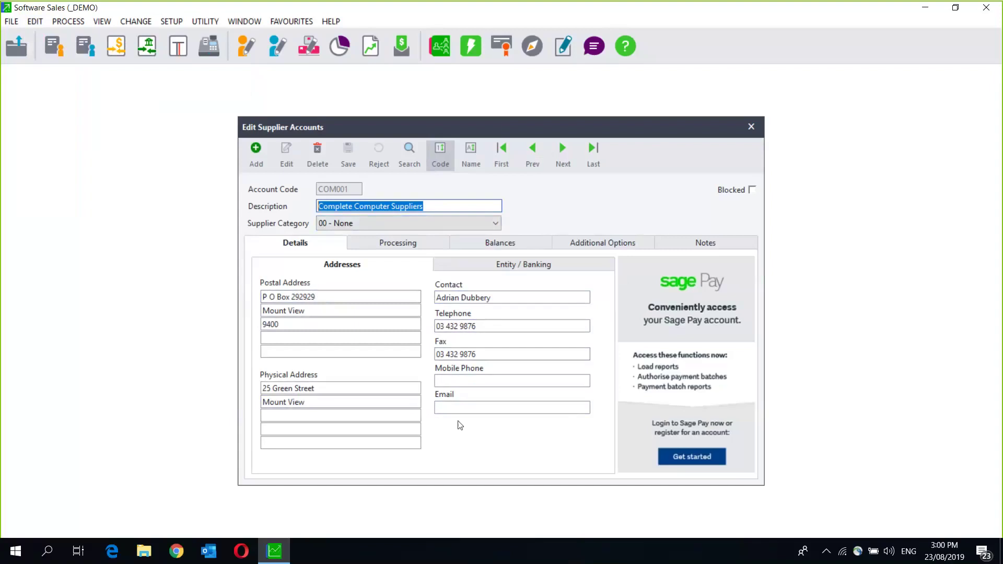
Step: Set COM001's Documents to Email Purchase Order and Remittances to Print and Email Remittance
click(396, 243)
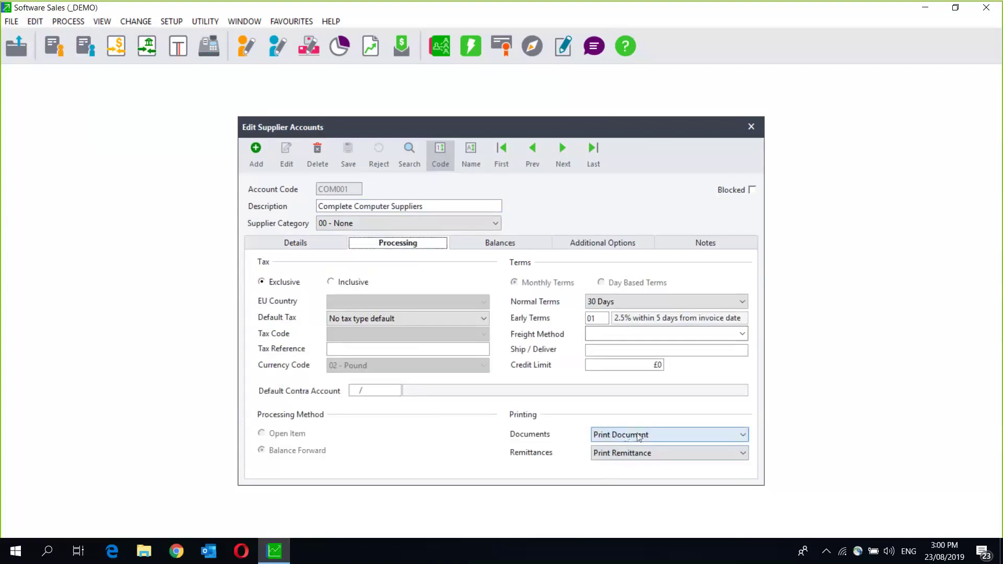
click(633, 436)
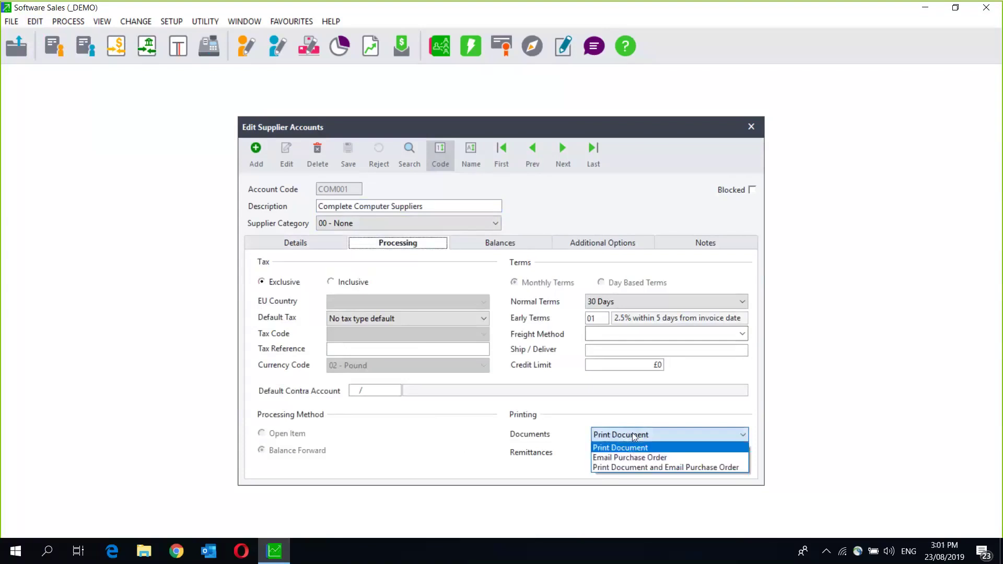
click(629, 458)
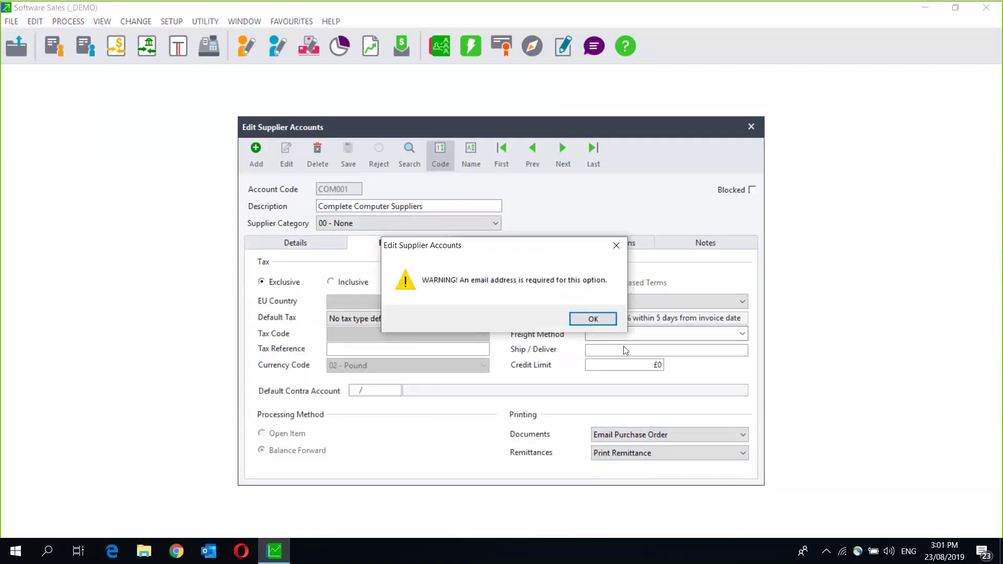
click(599, 314)
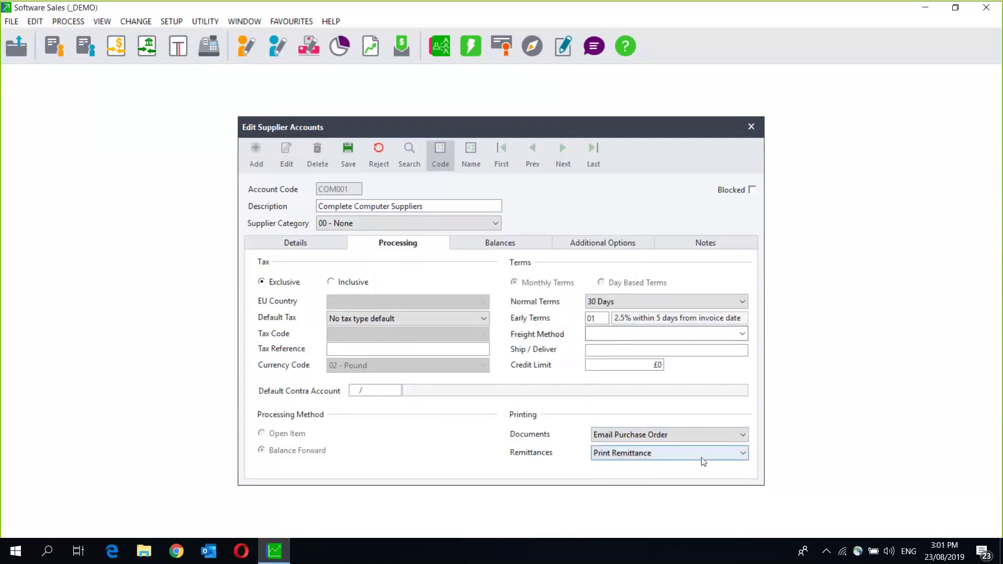
click(702, 453)
click(656, 486)
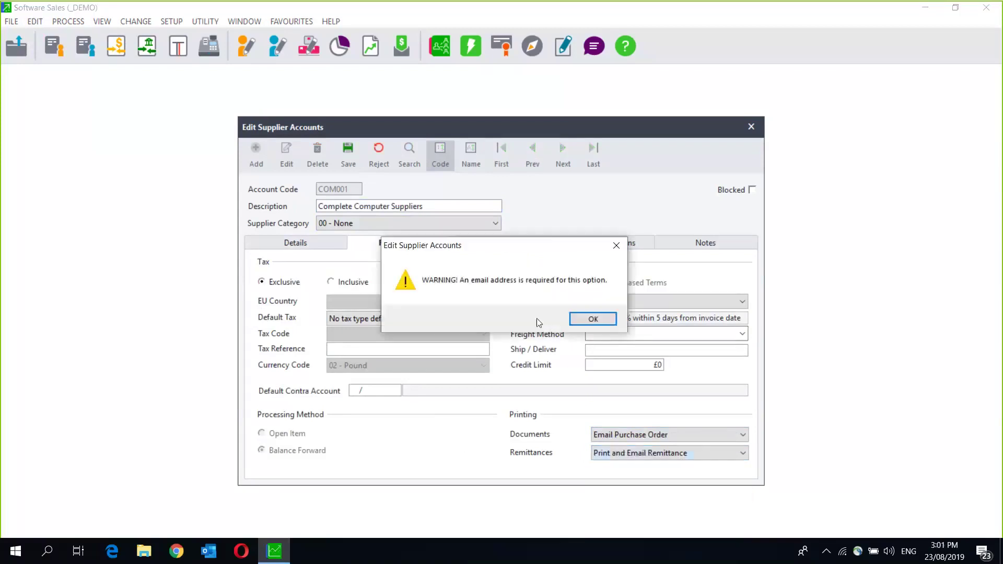
click(591, 318)
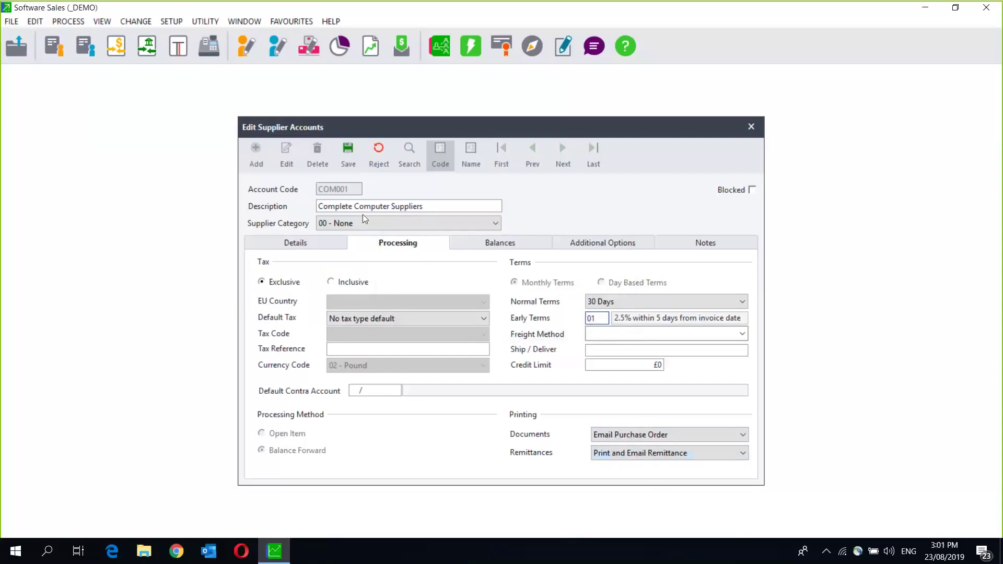
click(295, 243)
Step: Enter the supplier's e-mail address and set Documents to Print Document and Email Purchase Order
click(534, 403)
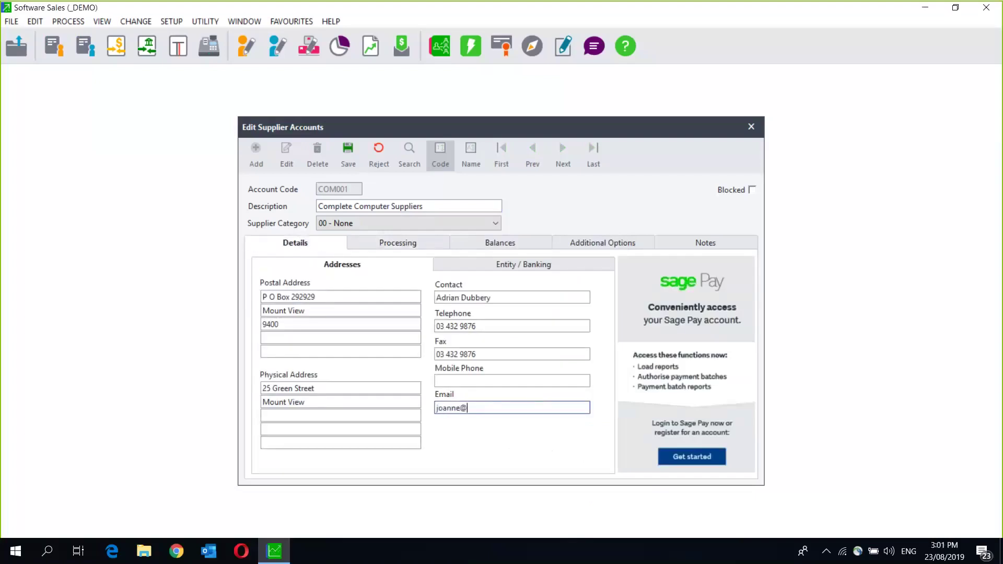
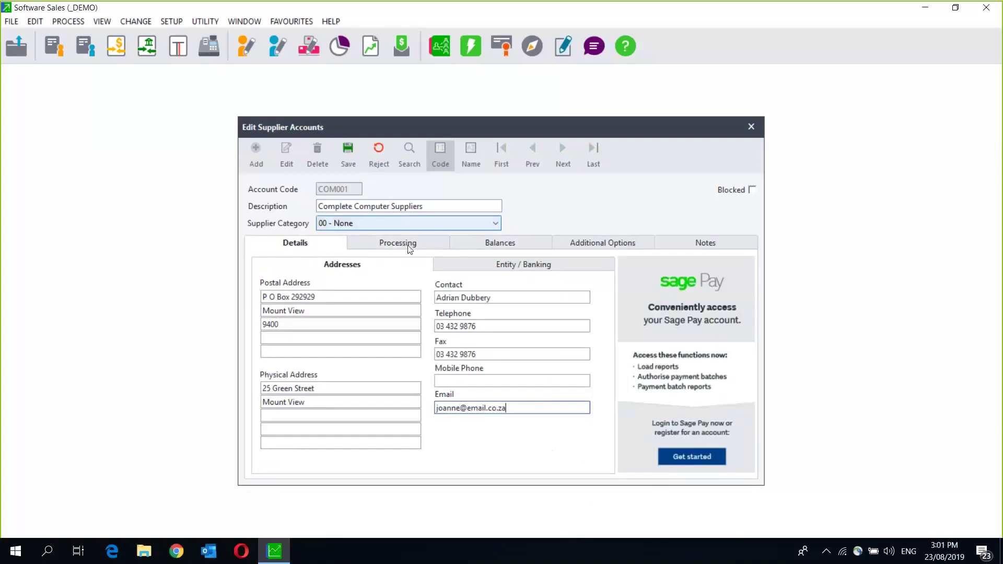
click(410, 246)
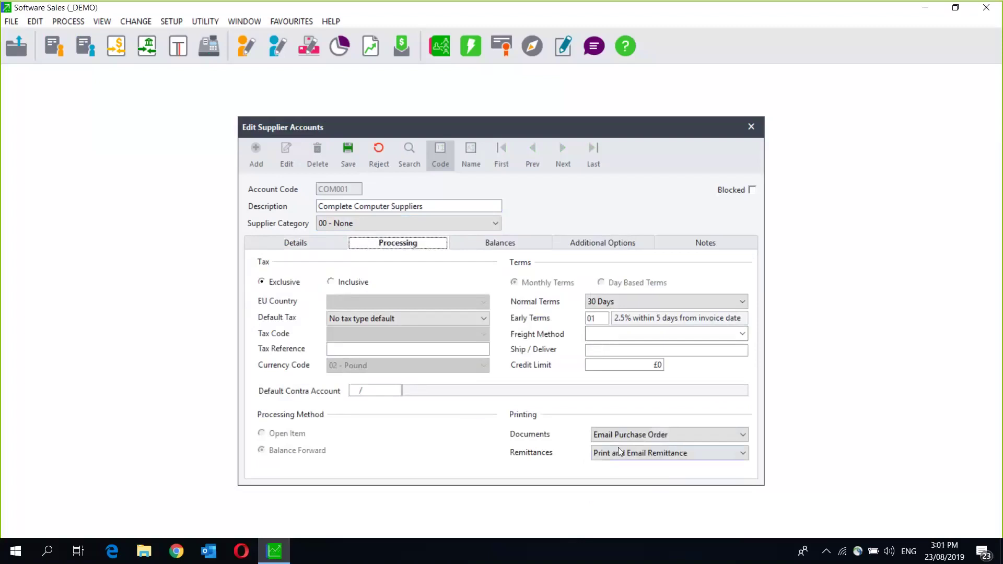
click(623, 438)
click(624, 460)
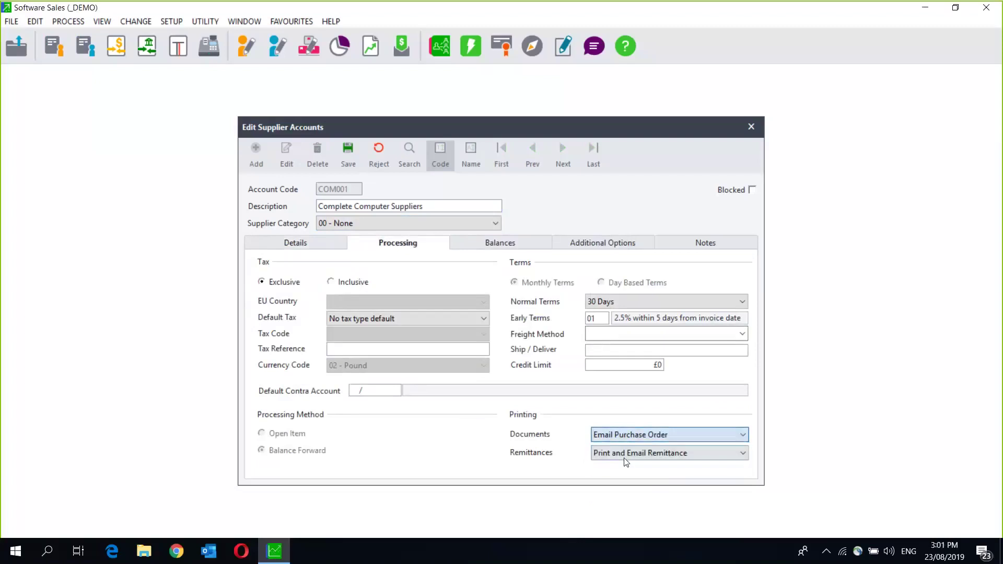
click(627, 435)
click(631, 468)
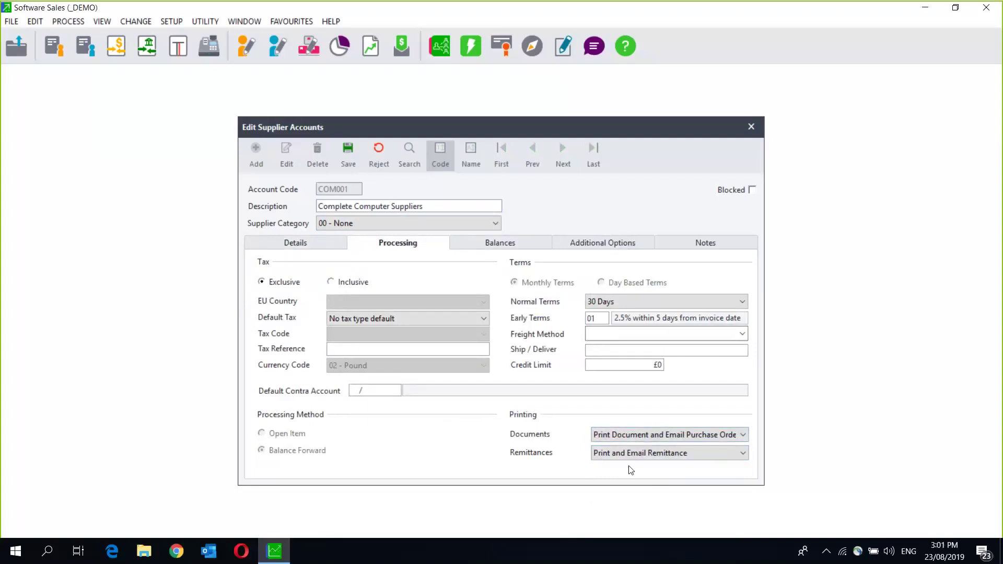
click(621, 454)
click(620, 453)
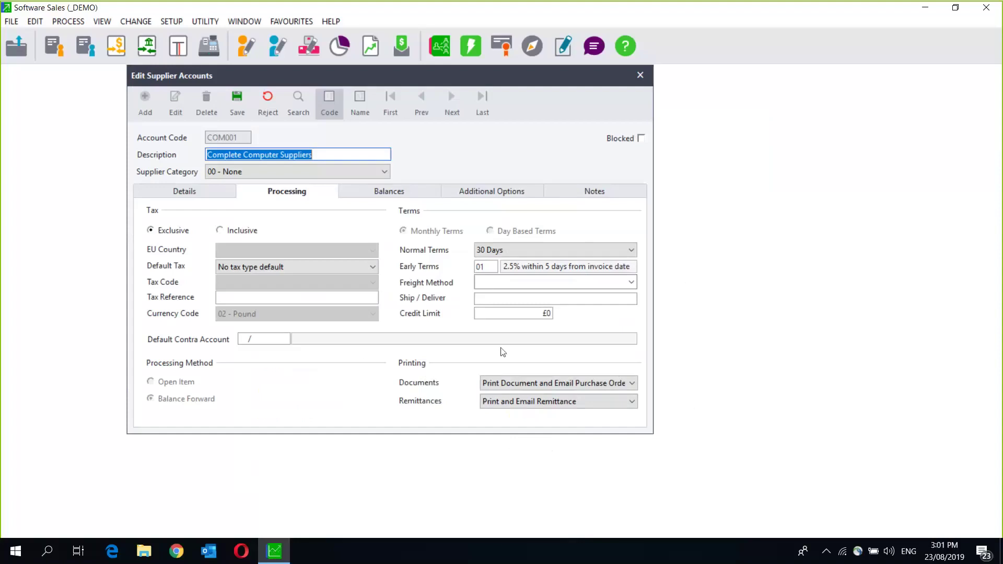
Step: Make COM001's amounts tax inclusive on the Processing settings
click(168, 195)
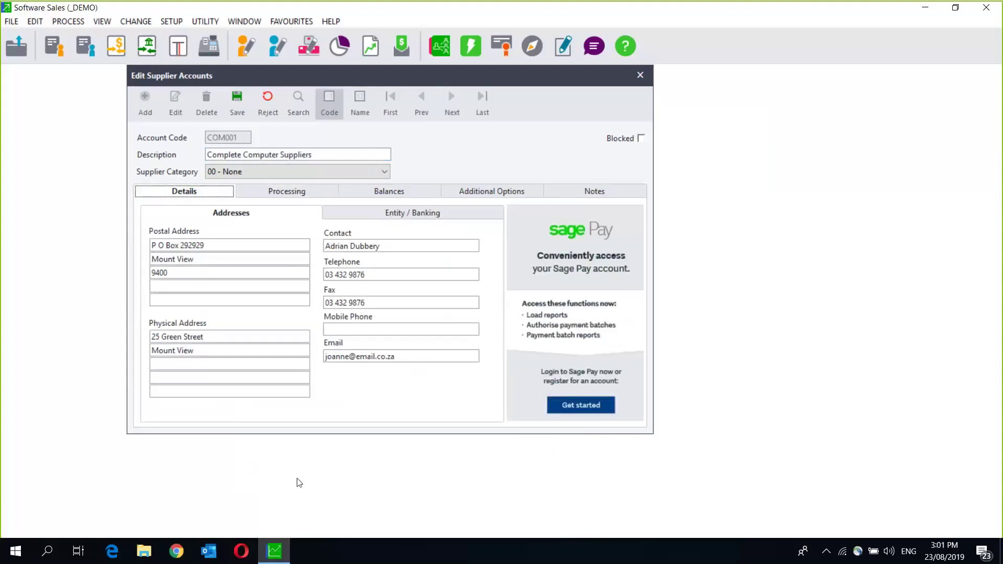
click(269, 198)
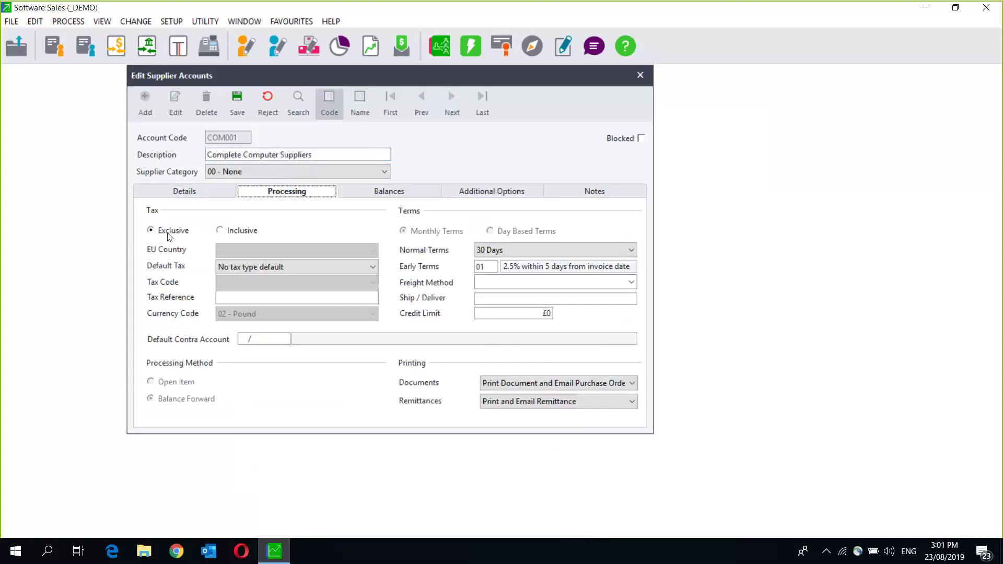
click(170, 235)
click(245, 230)
Step: Force a default tax type using tax code 15 - Vat - Standard rated (15.00%)
click(259, 266)
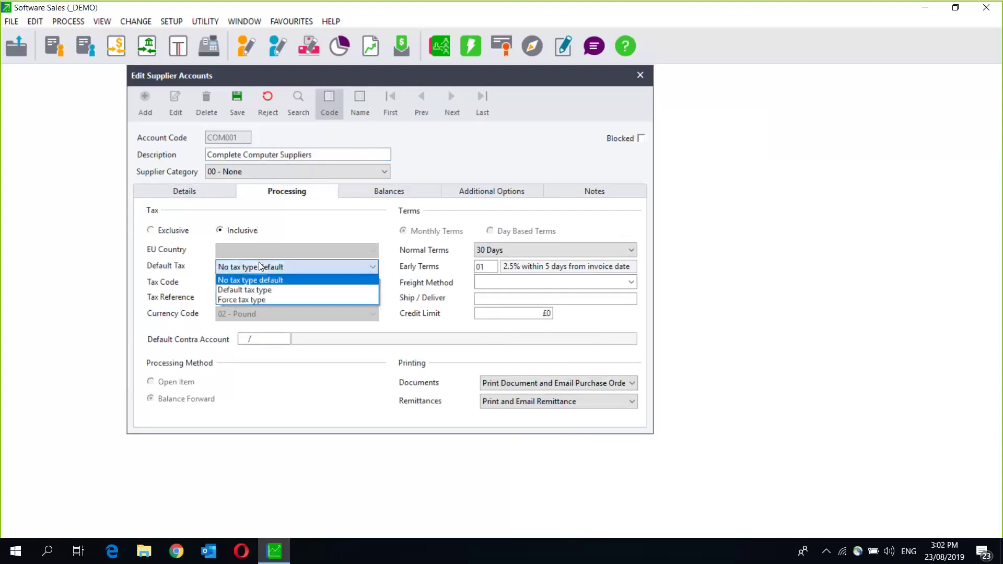
click(256, 290)
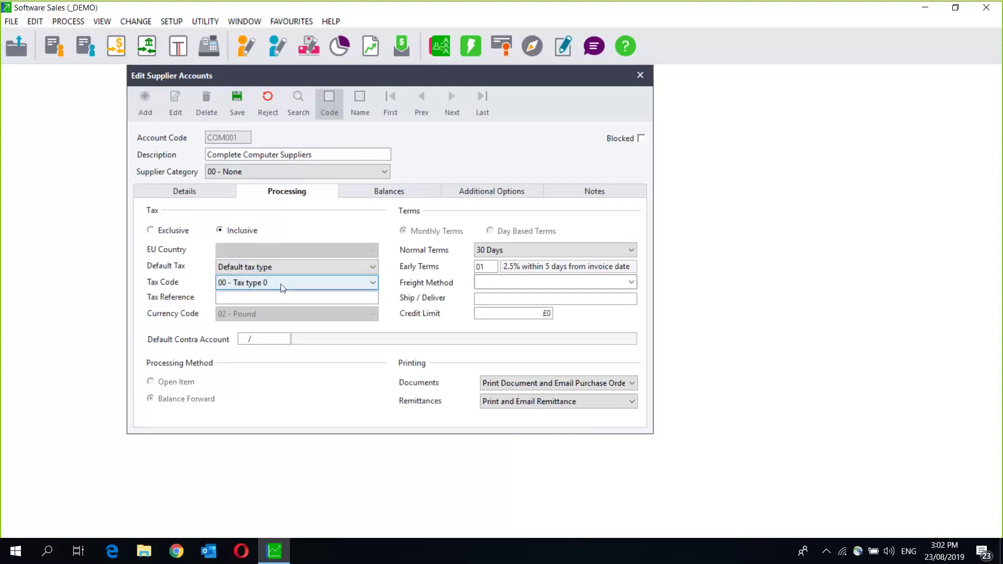
click(281, 288)
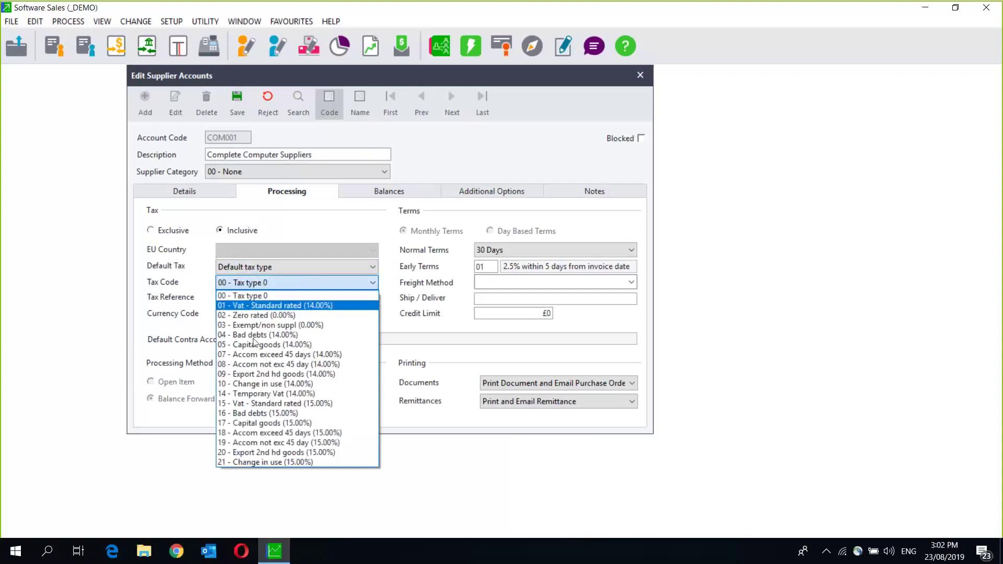
click(275, 407)
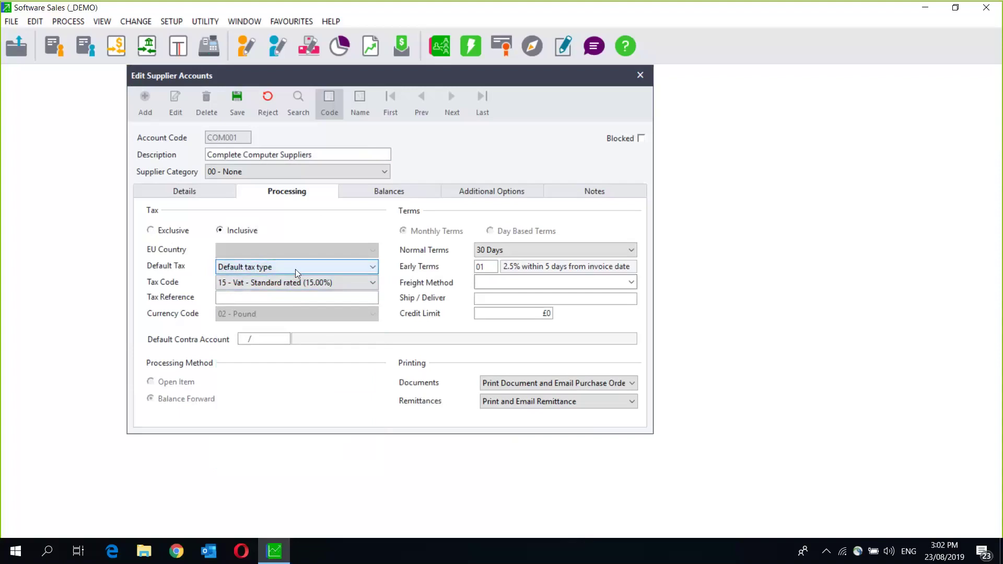
click(255, 267)
click(242, 300)
click(277, 271)
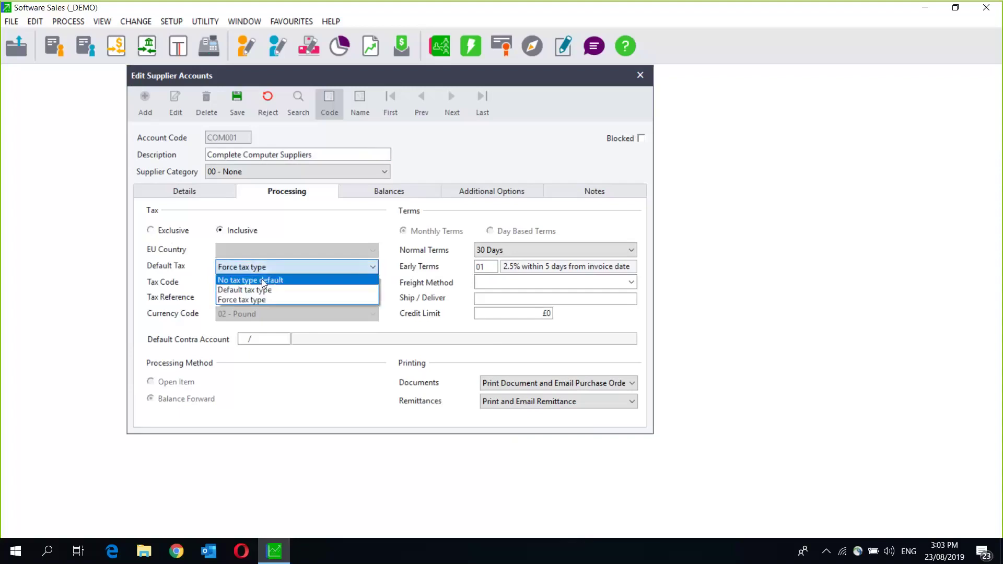
click(262, 289)
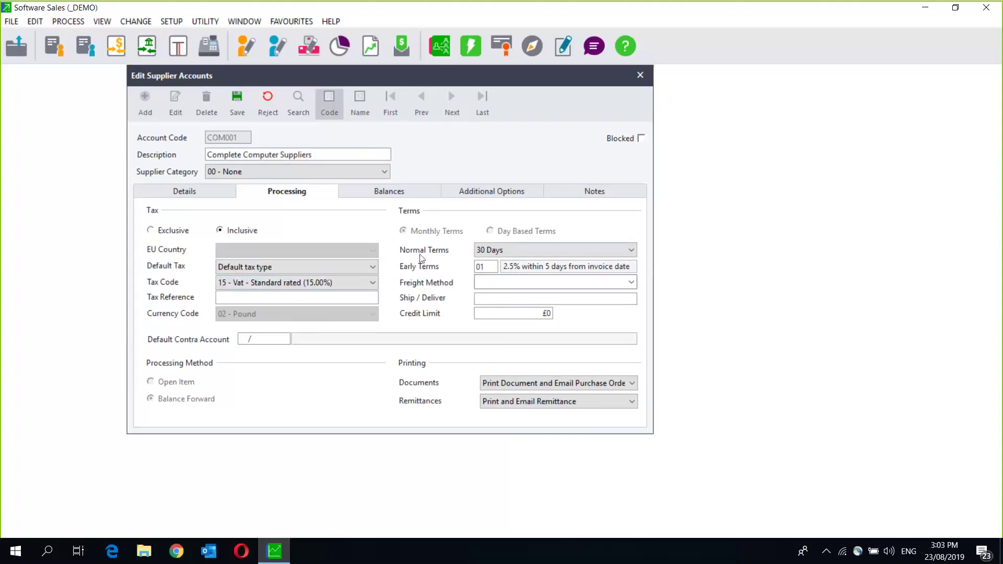
click(537, 245)
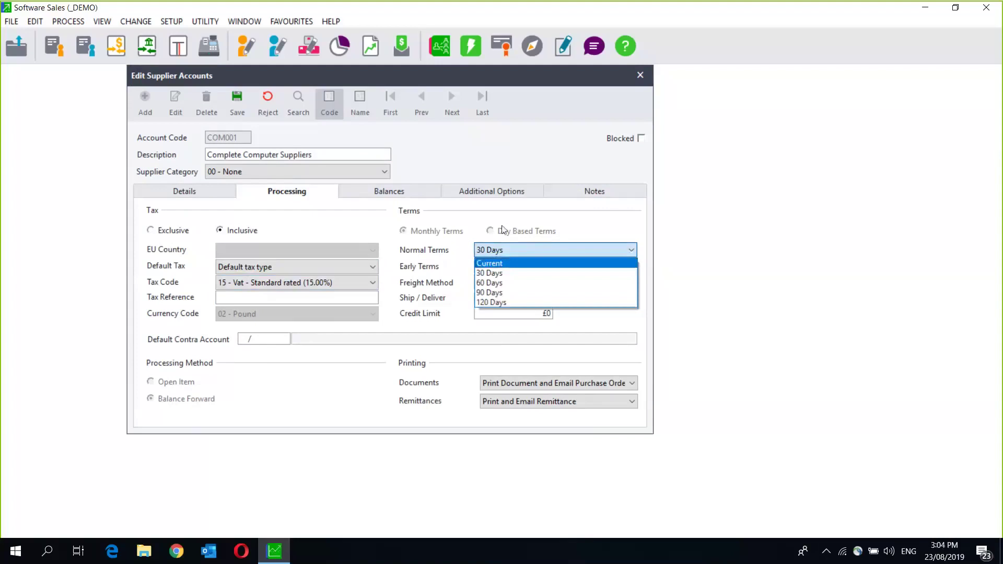
Step: Set Normal Terms to Current and look up the available early payment terms
click(501, 265)
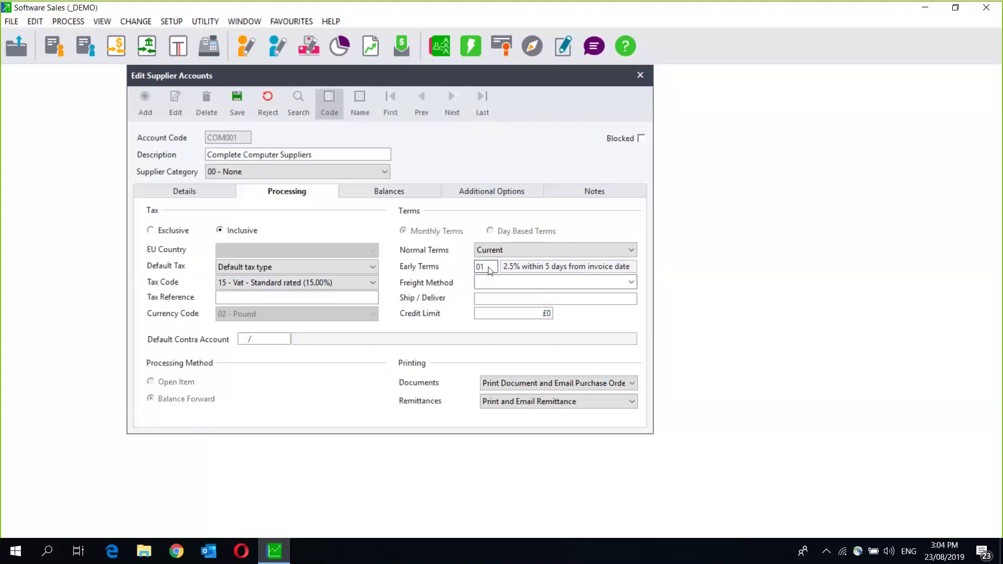
click(490, 270)
click(492, 268)
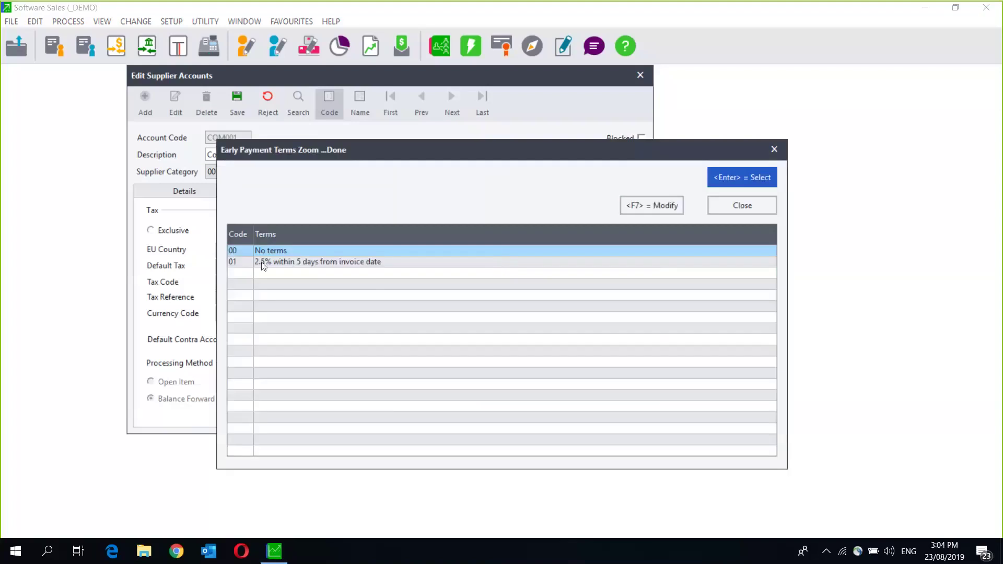
Step: Define term 02 as 5% discount within 7 days from invoice date and assign it to COM001
click(290, 263)
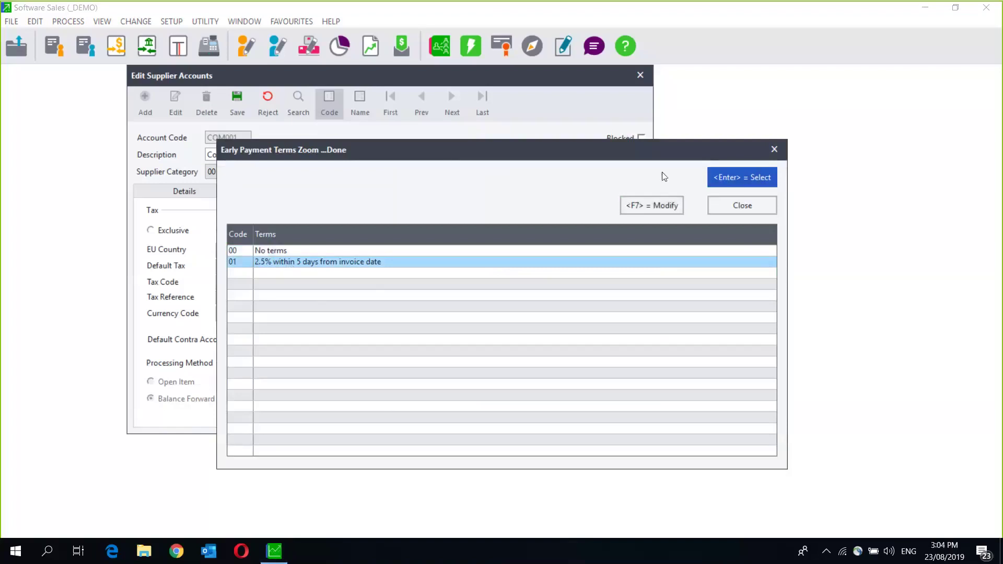
key(Return)
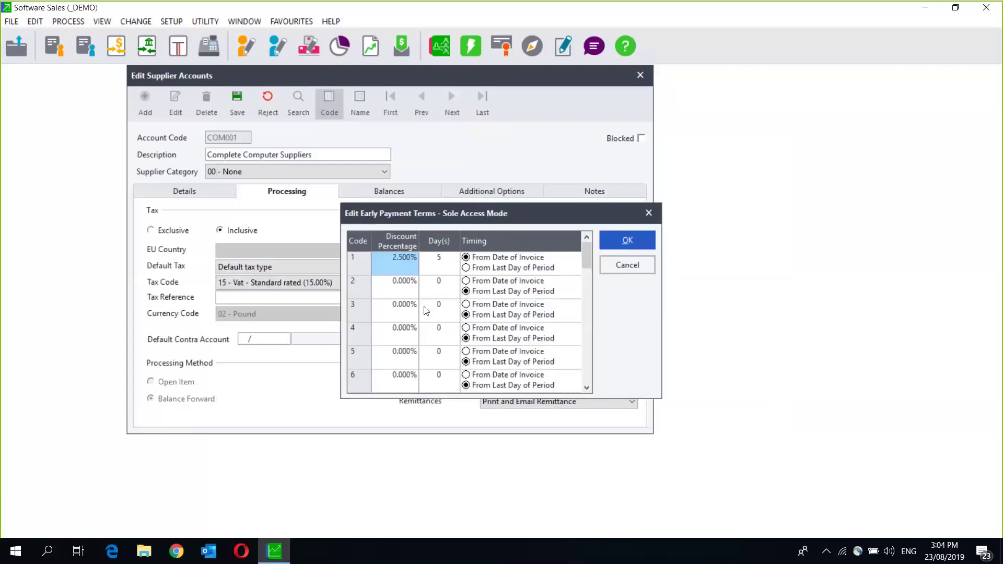
click(408, 312)
click(408, 284)
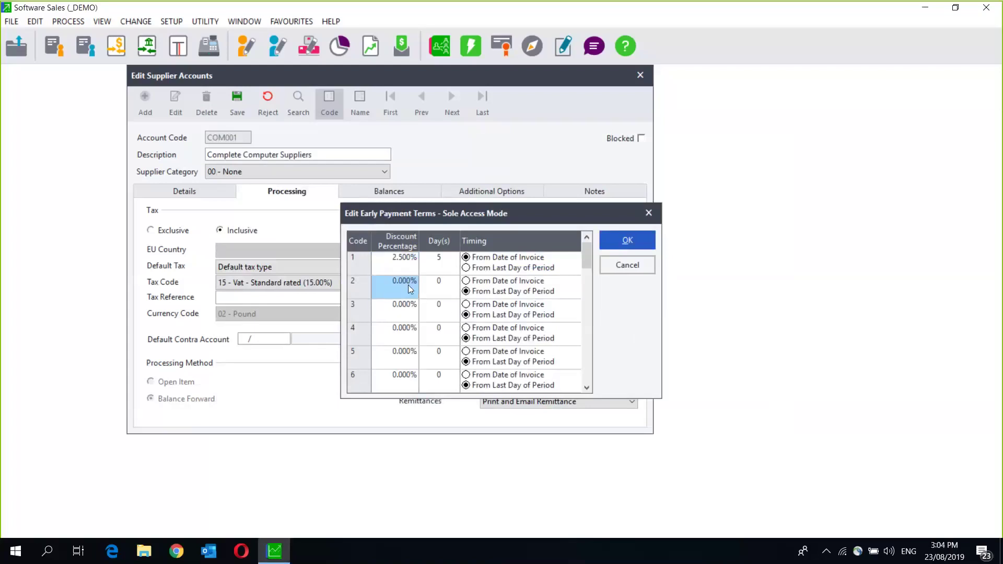
text(5)
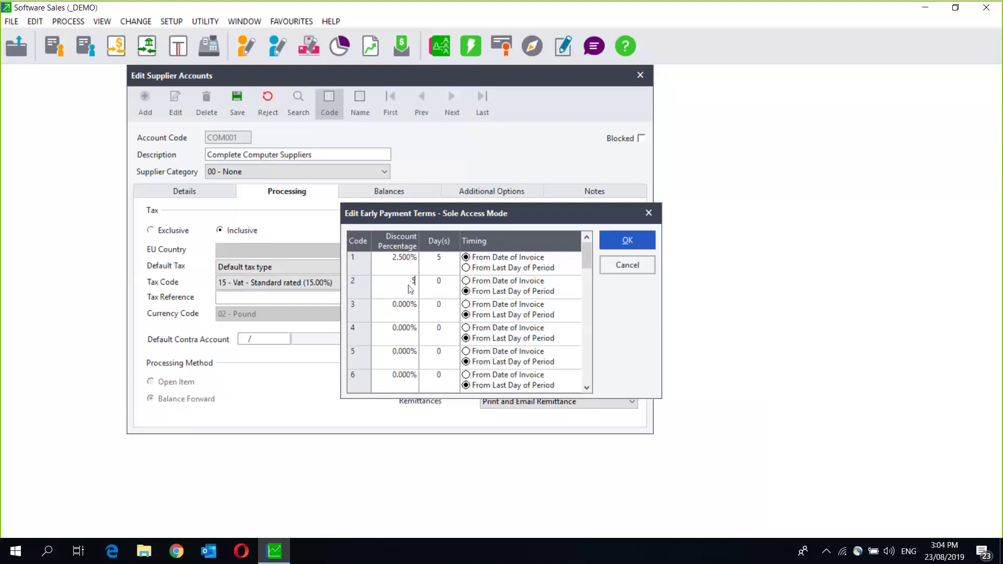
key(Tab)
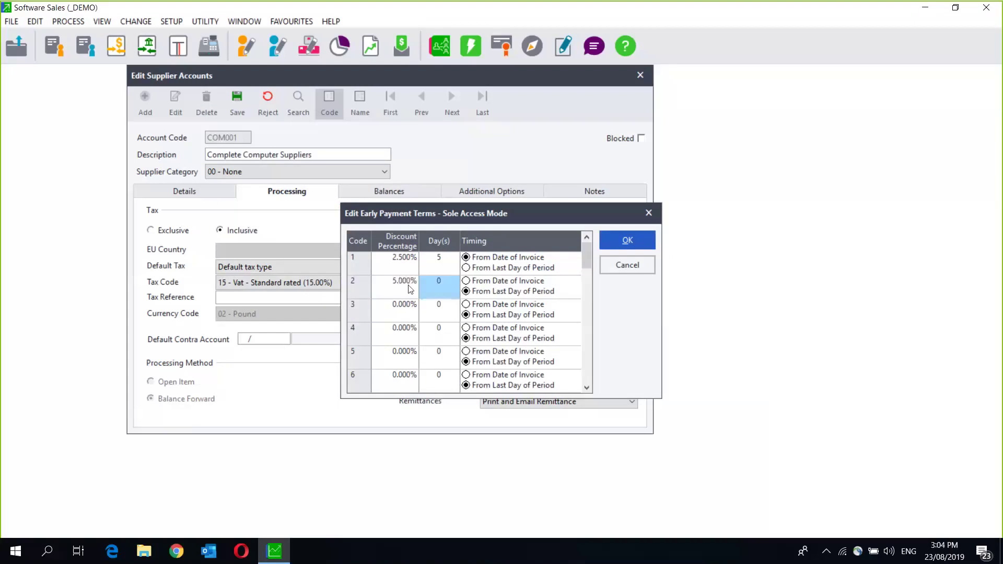
text(7)
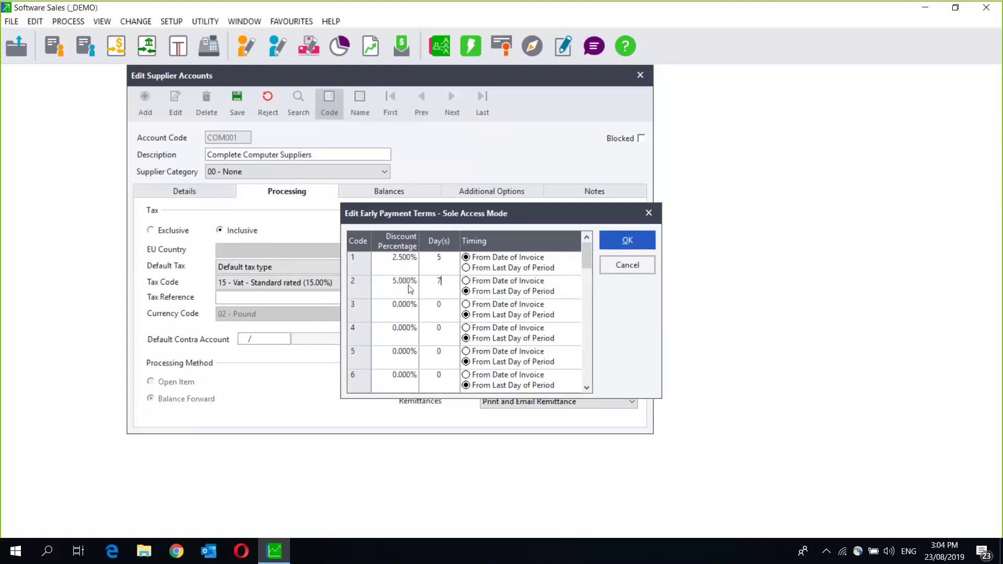
key(Tab)
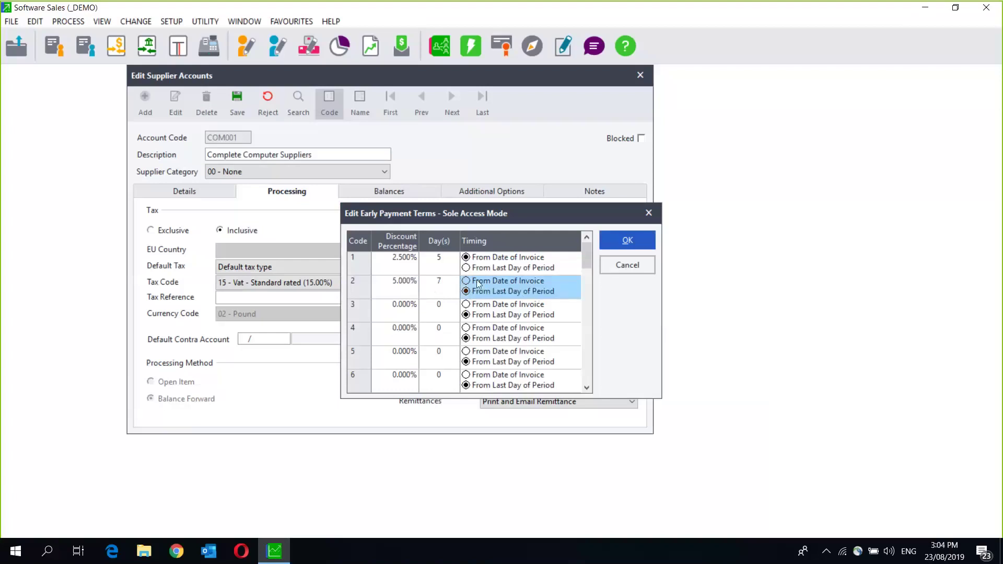
click(479, 282)
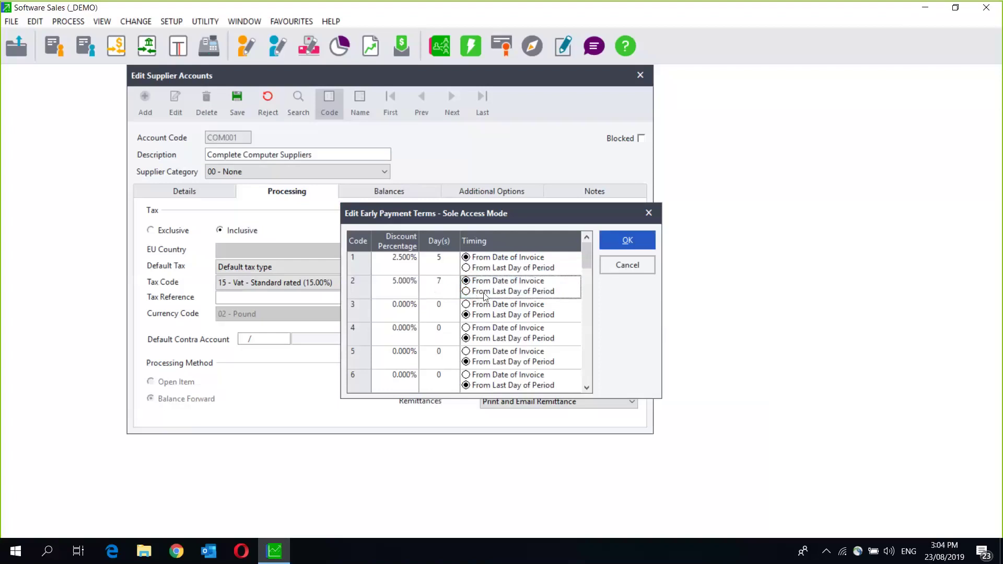
click(626, 240)
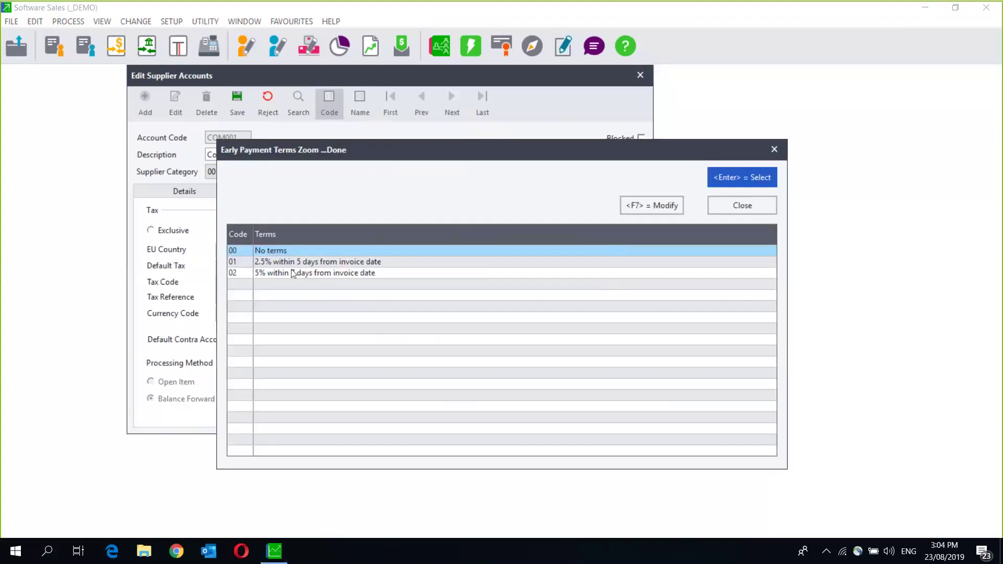
double_click(294, 271)
click(393, 192)
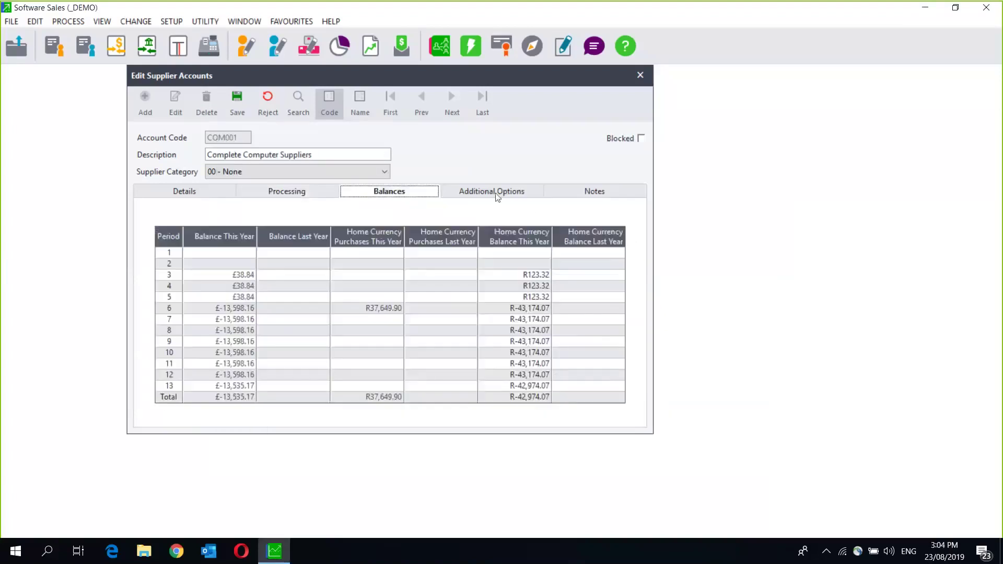
Step: Toggle Office 365 Integration on and off, save COM001, and close the supplier editor
click(496, 195)
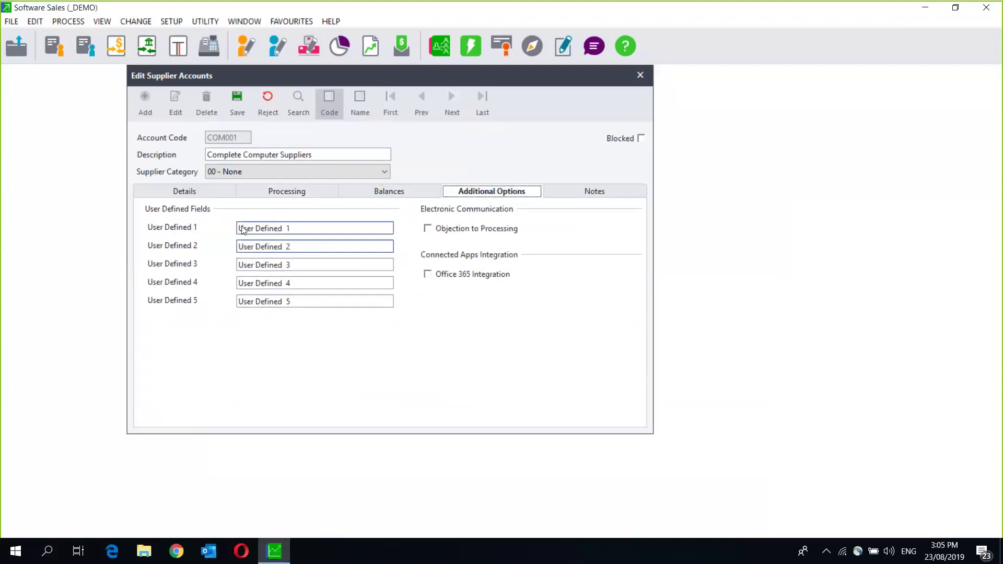
click(312, 242)
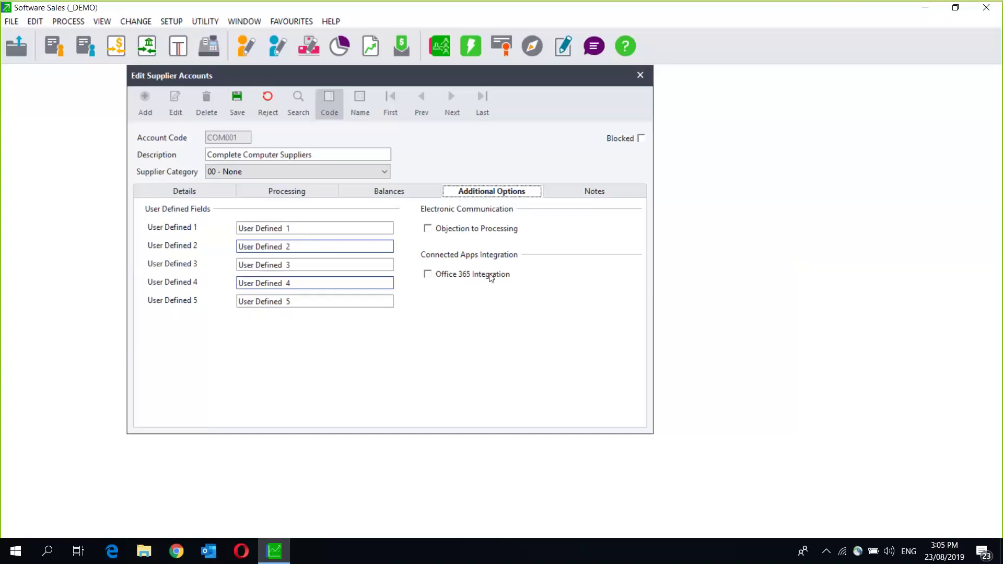
click(428, 275)
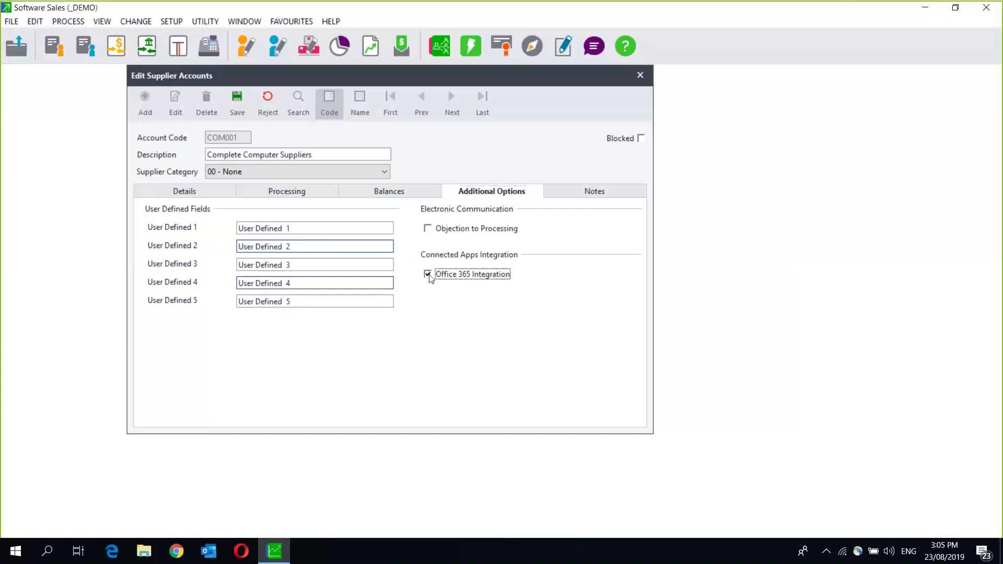
click(427, 275)
click(234, 113)
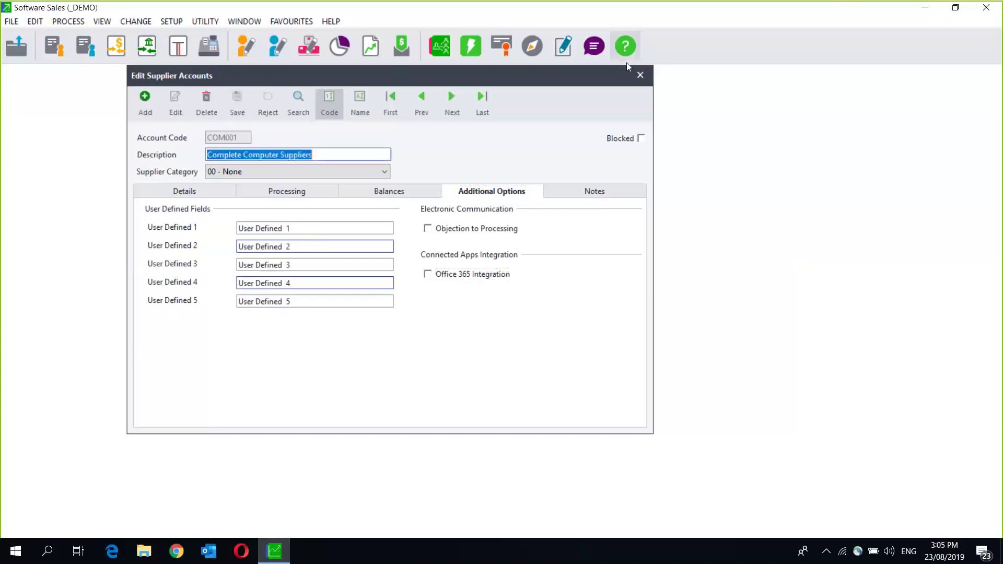
click(639, 75)
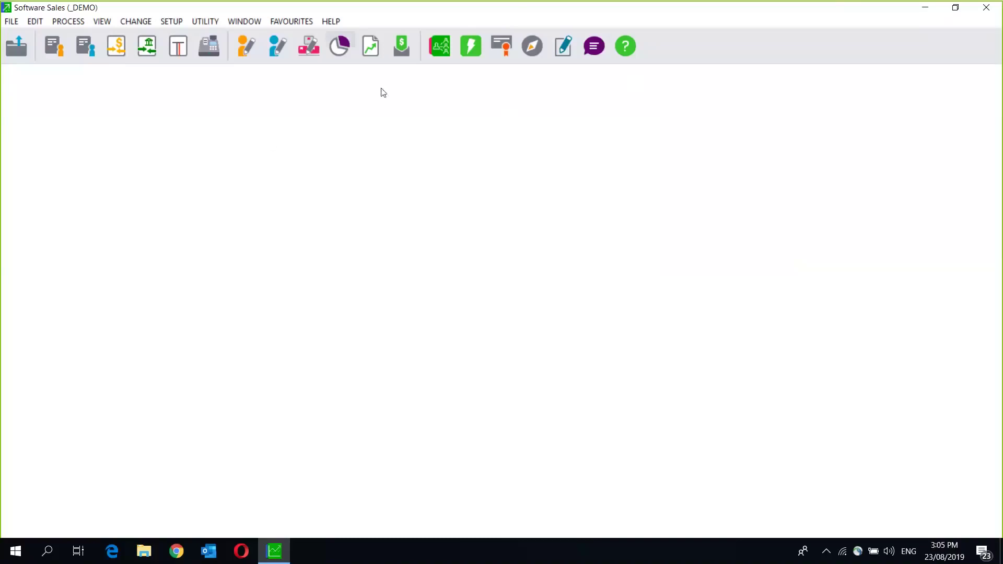
click(330, 21)
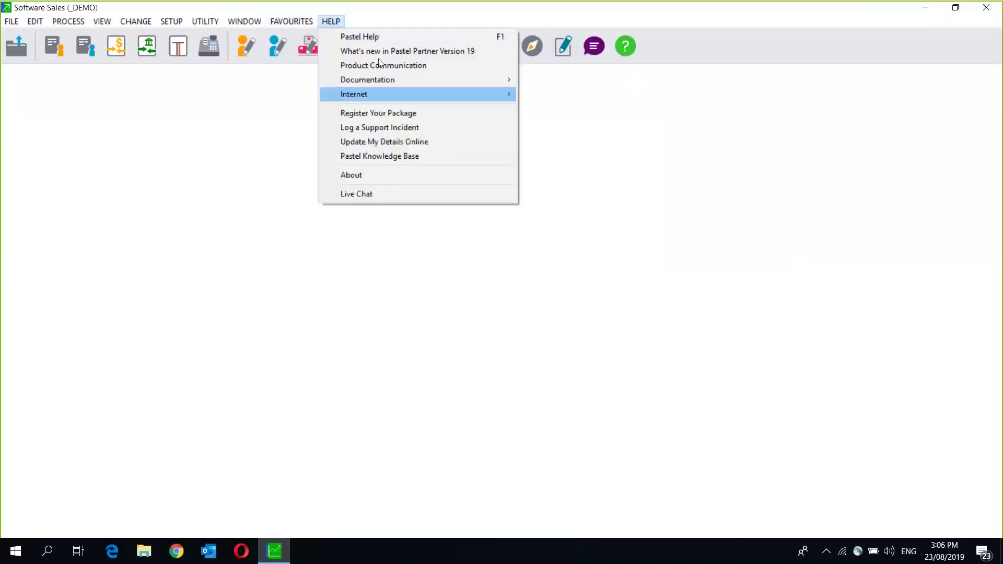
click(381, 37)
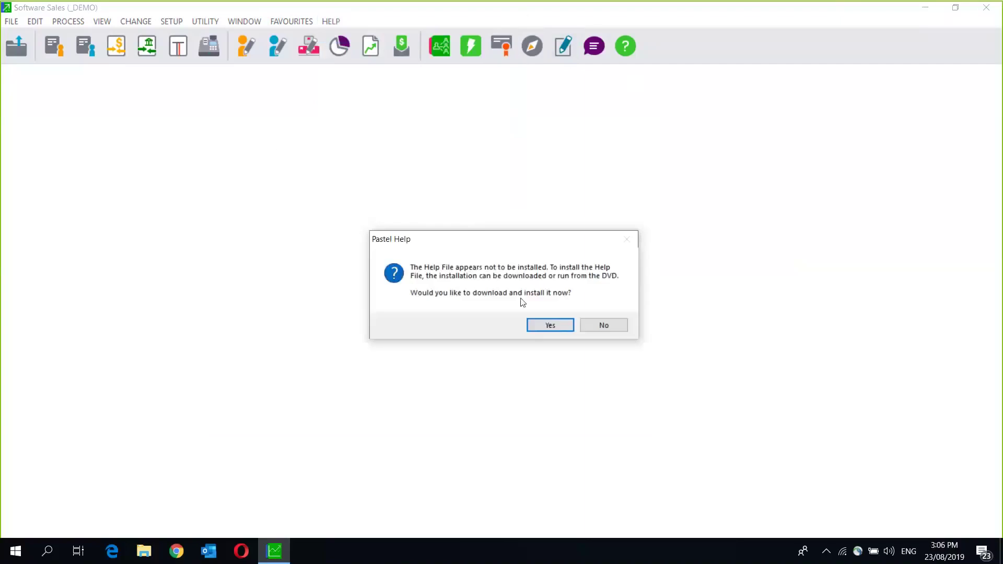
click(611, 329)
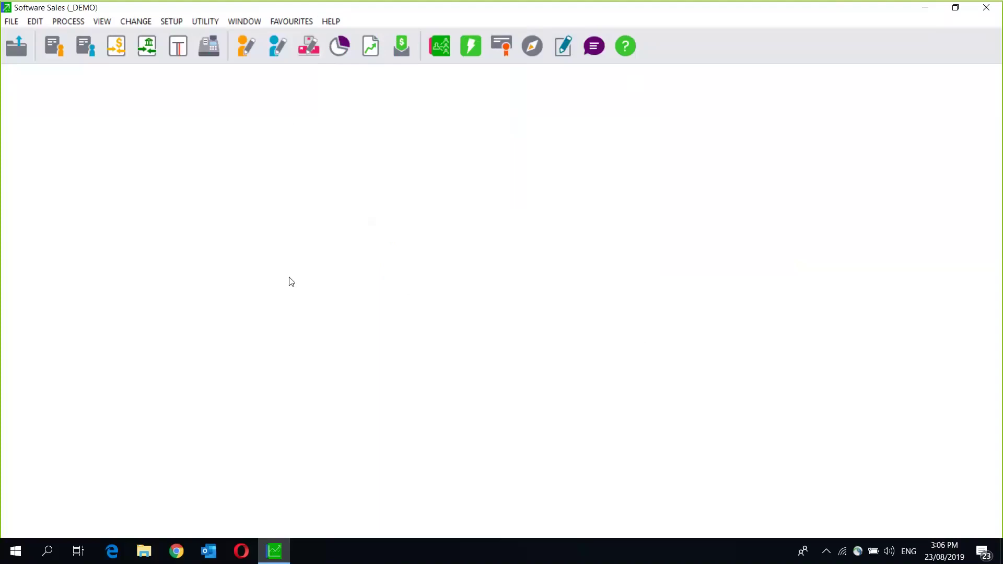
Step: Open the Suppliers Control setup from the Setup menu, entering the setup password
click(171, 22)
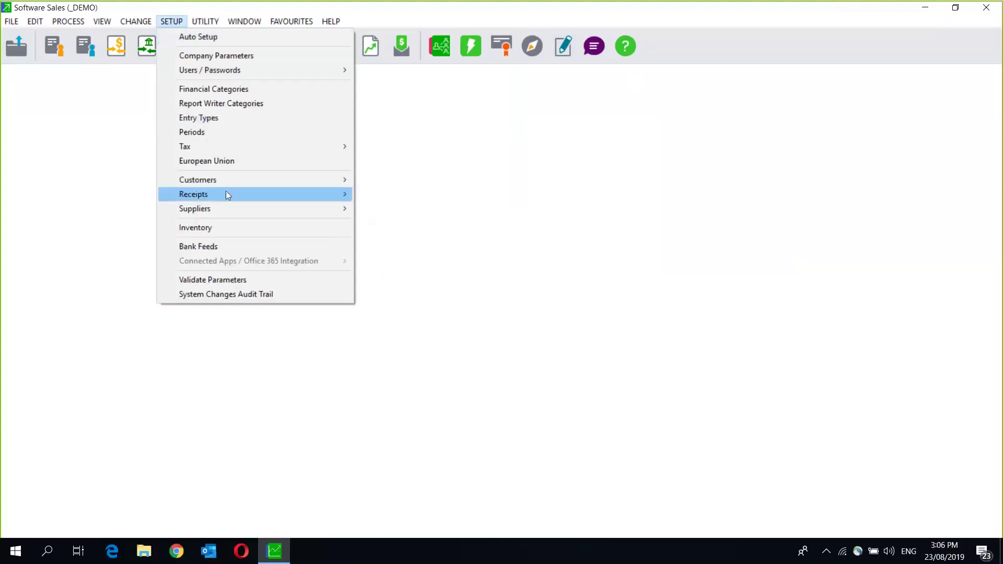
mouse_move(230, 209)
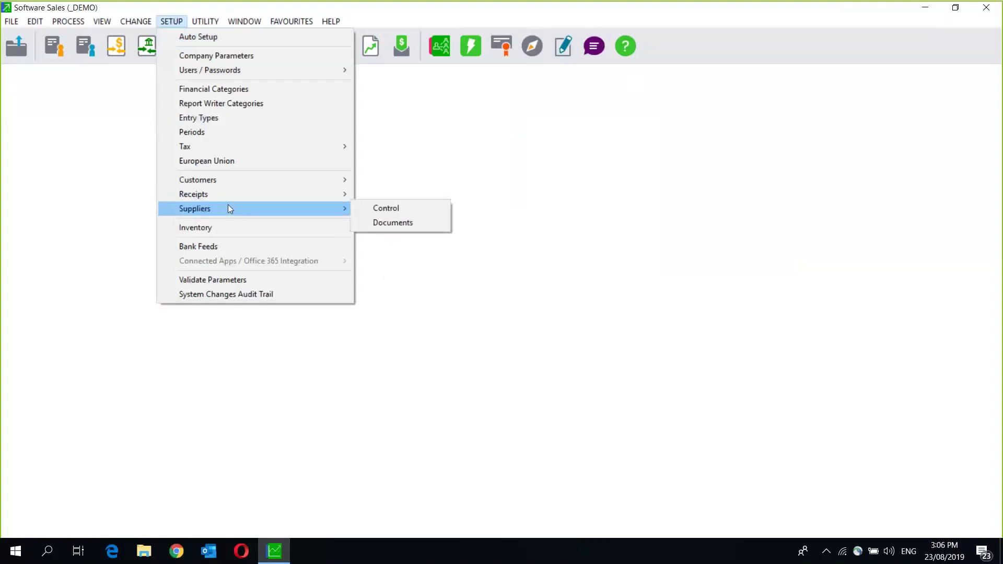
click(385, 208)
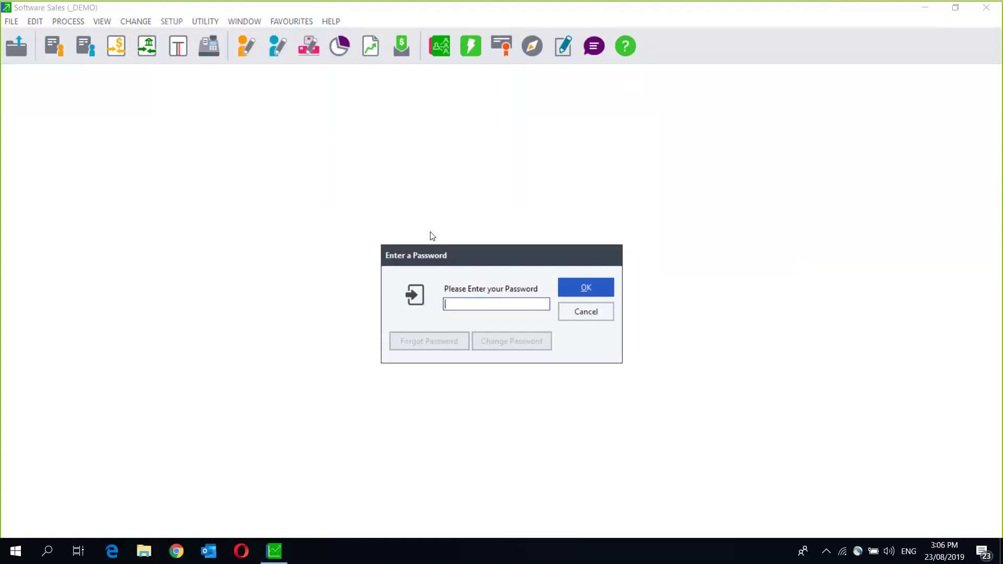
text(*****)
key(Return)
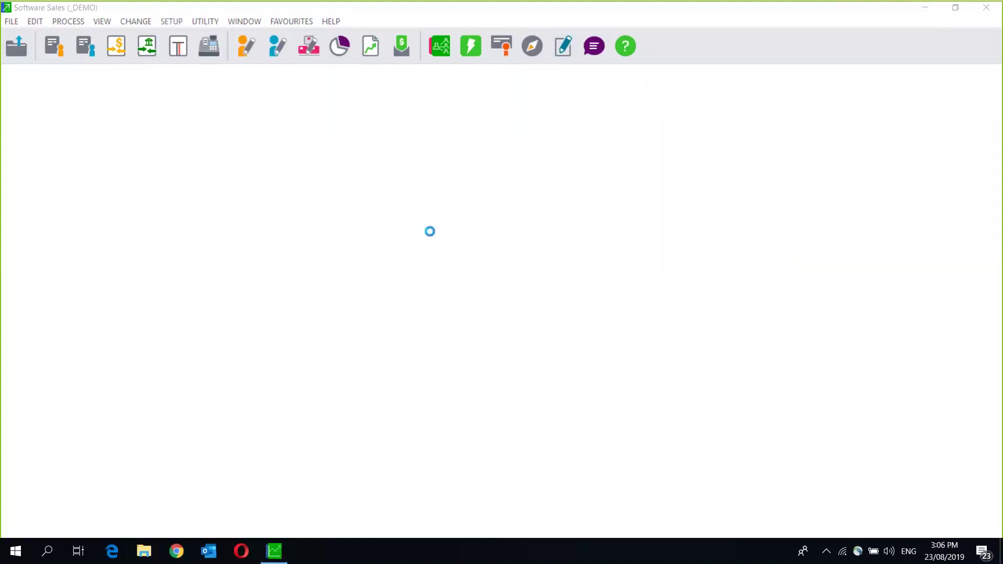
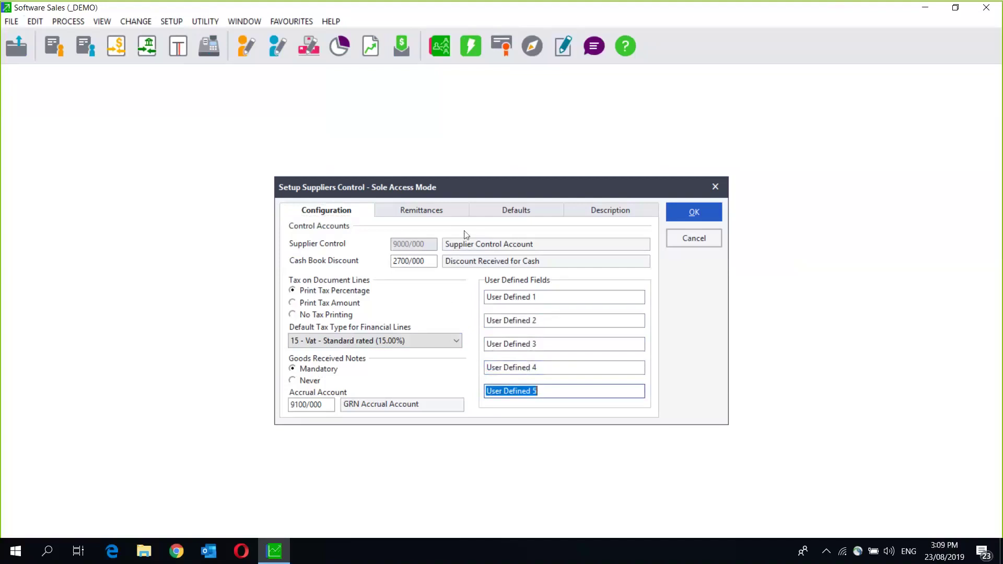
Step: Switch Setup Suppliers Control to its Remittances page
click(416, 210)
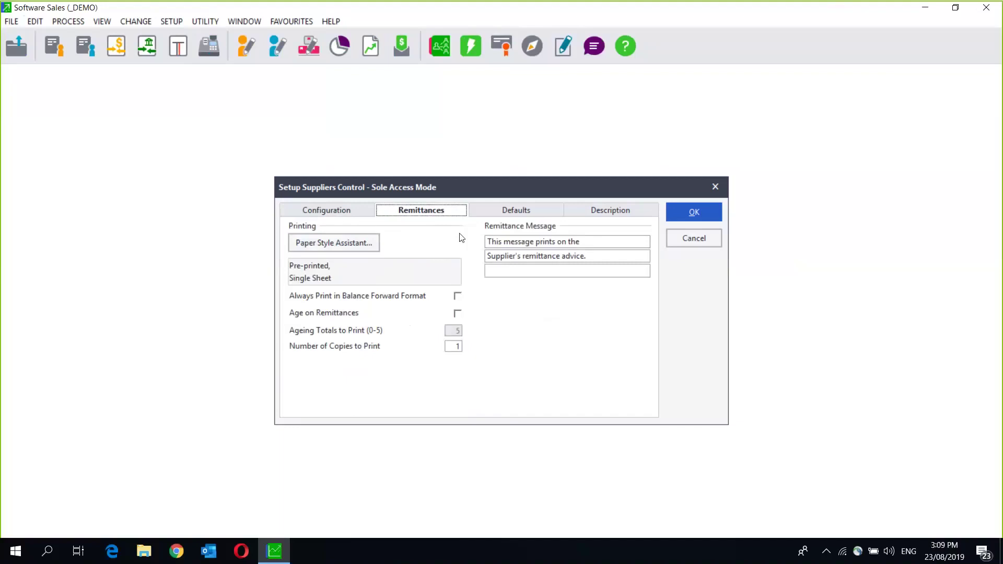
Step: Use the Paper Style Assistant to set remittances to Plain, Single Sheet paper
click(312, 240)
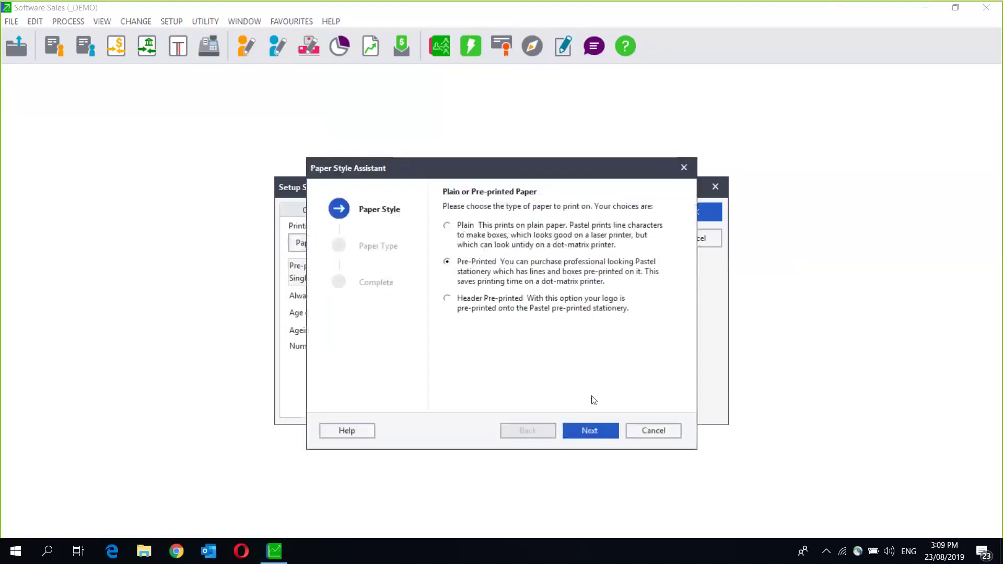
click(589, 431)
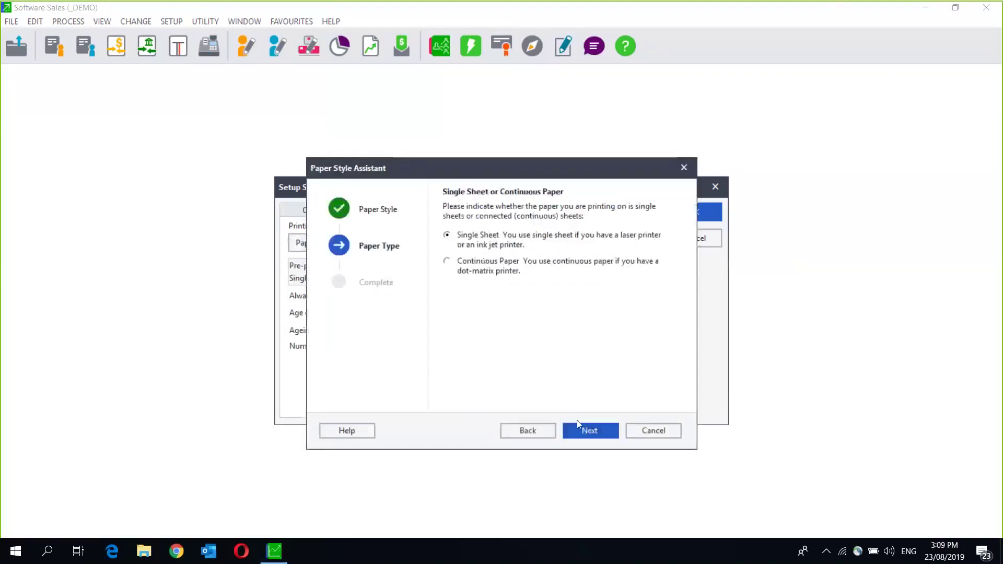
click(586, 430)
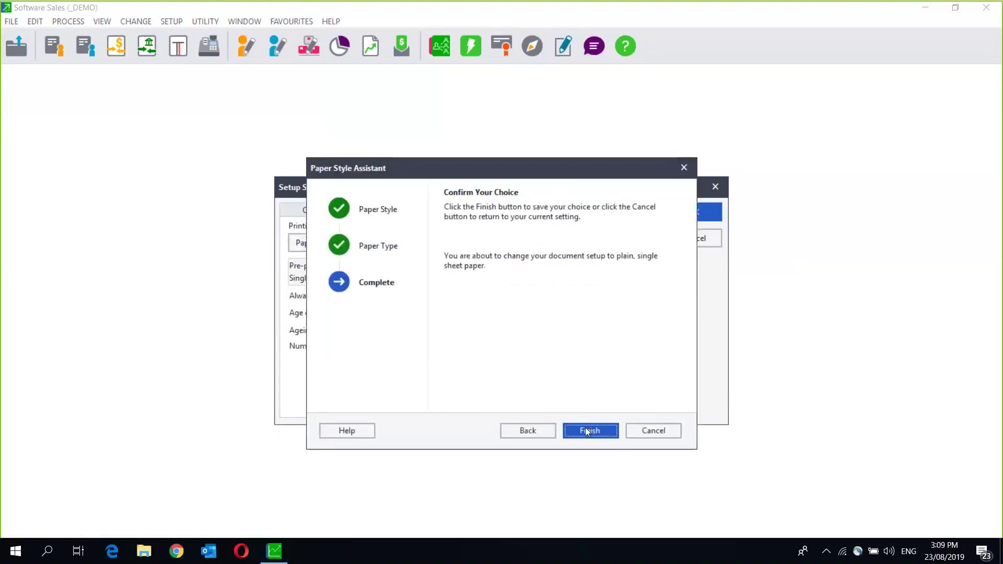
click(586, 430)
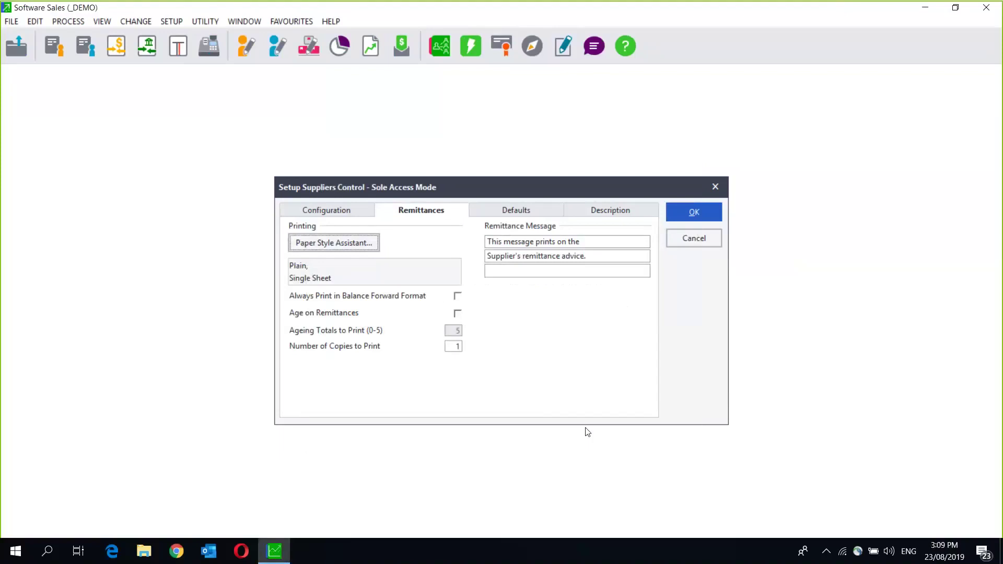
Step: Tick Age on Remittances, select the Ageing Totals to Print field, and go to Defaults
click(457, 298)
click(458, 314)
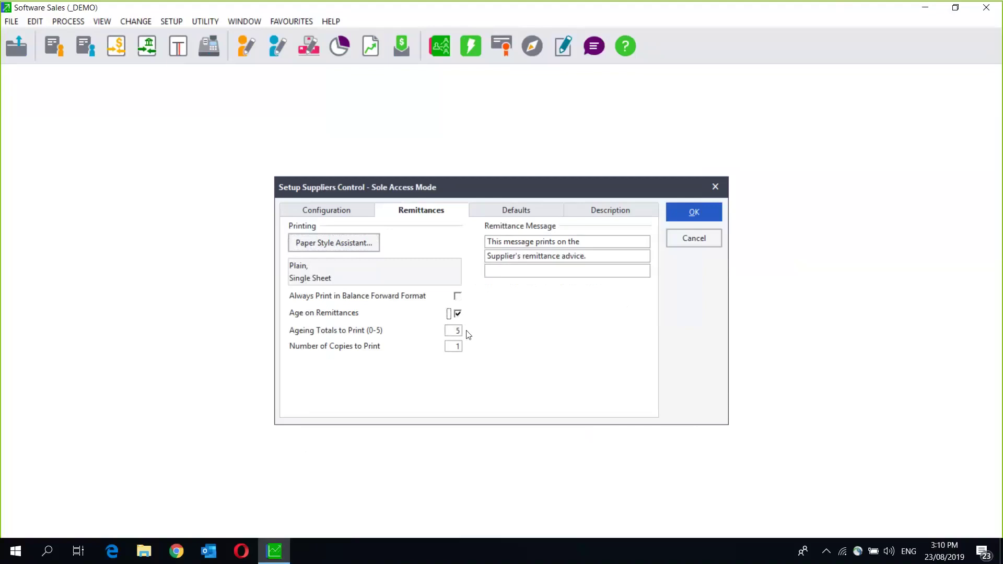
click(459, 334)
click(525, 215)
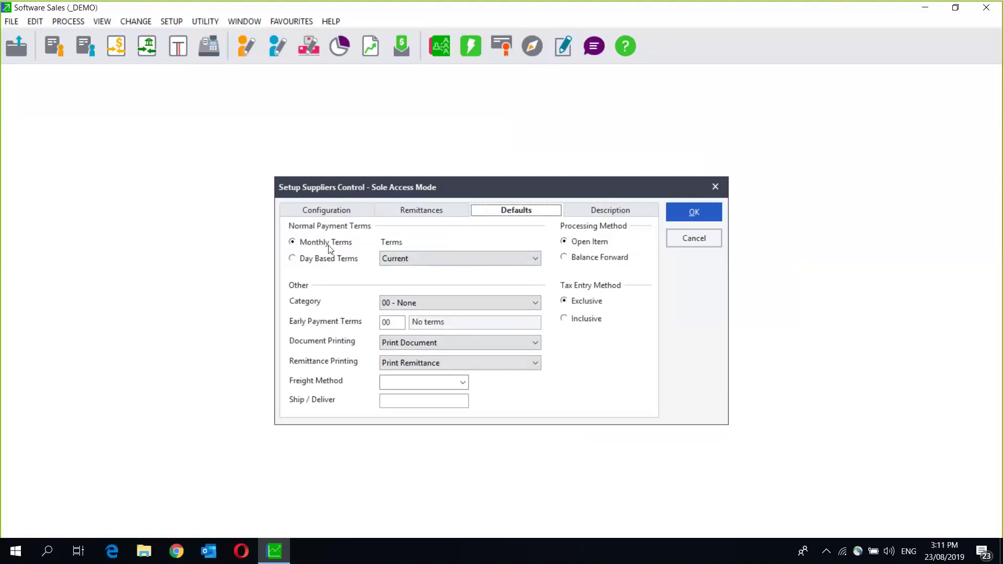
Step: Review the Description page address labels, then confirm the supplier control settings with OK
click(612, 211)
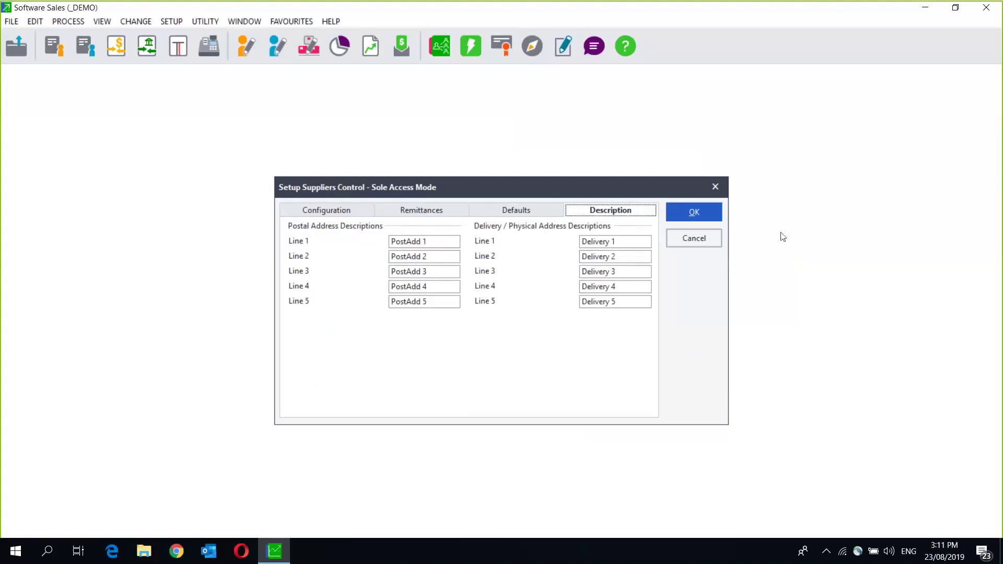
click(696, 216)
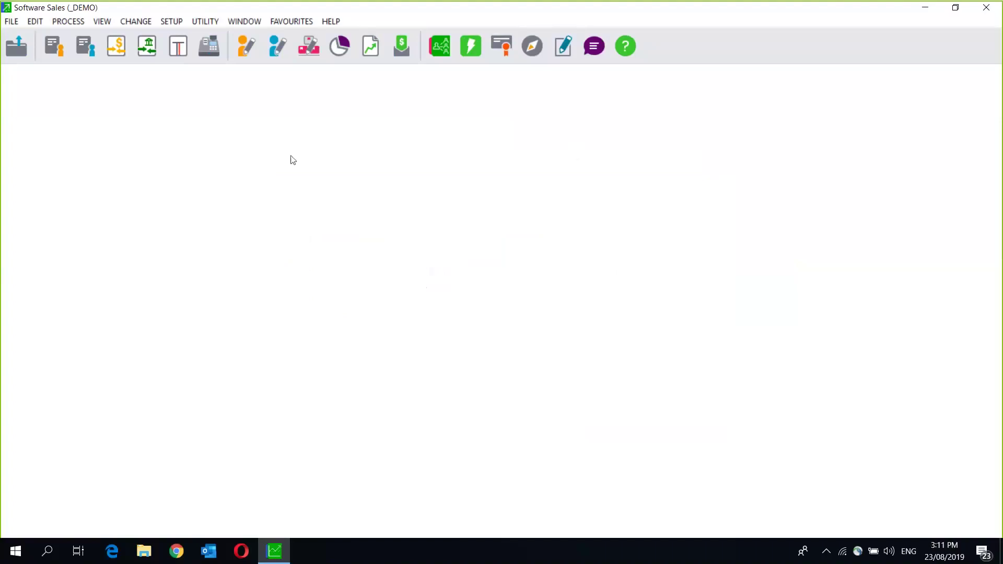
Step: Open Setup > Suppliers > Documents and browse the GRN, Supplier Invoice, Return / Debit and Credit tabs
click(179, 17)
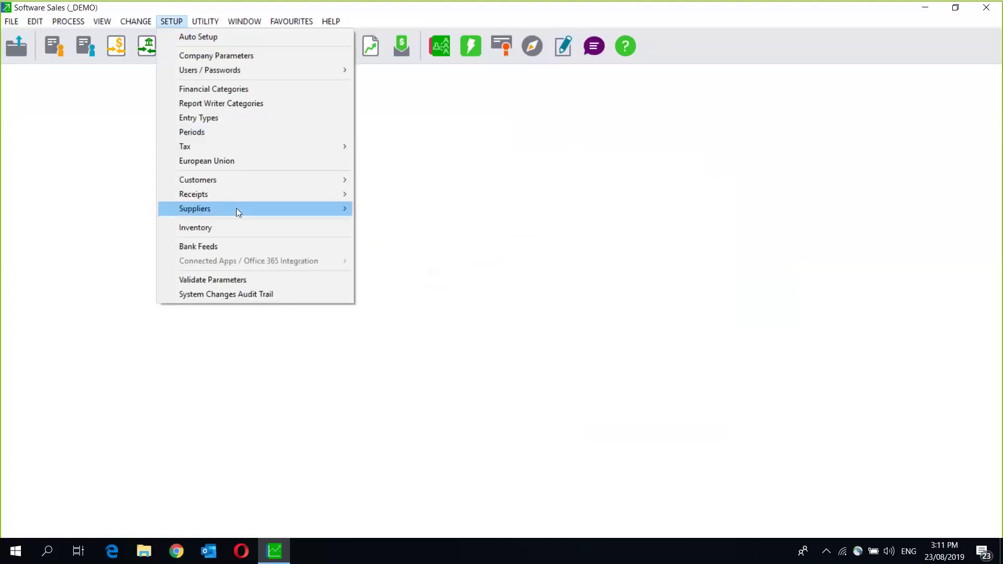
mouse_move(237, 209)
click(406, 224)
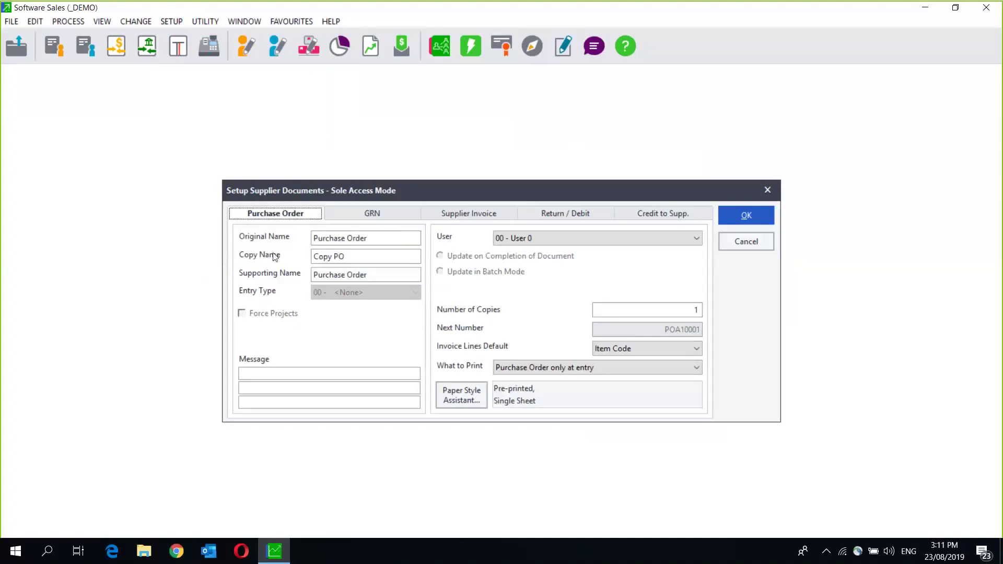
click(397, 213)
click(470, 213)
click(589, 220)
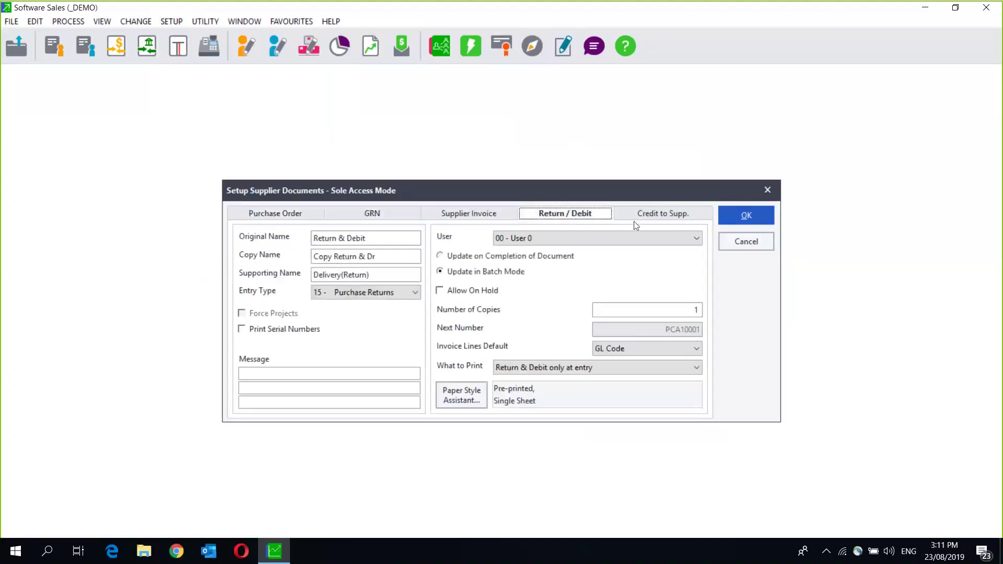
click(636, 219)
Step: Revisit Purchase Order and GRN, then keep 14 - Purchases as the Supplier Invoice entry type
click(291, 215)
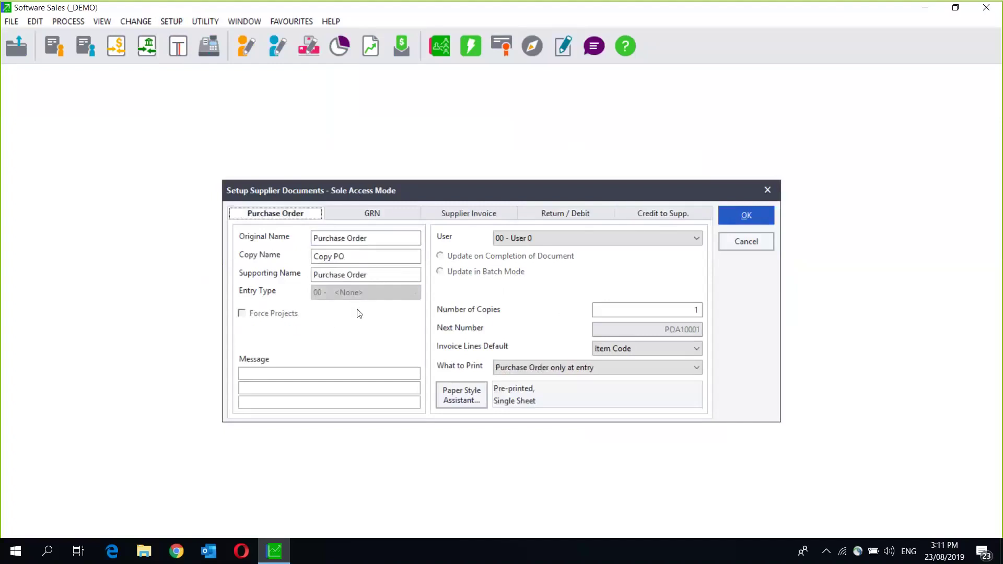
click(374, 219)
click(456, 214)
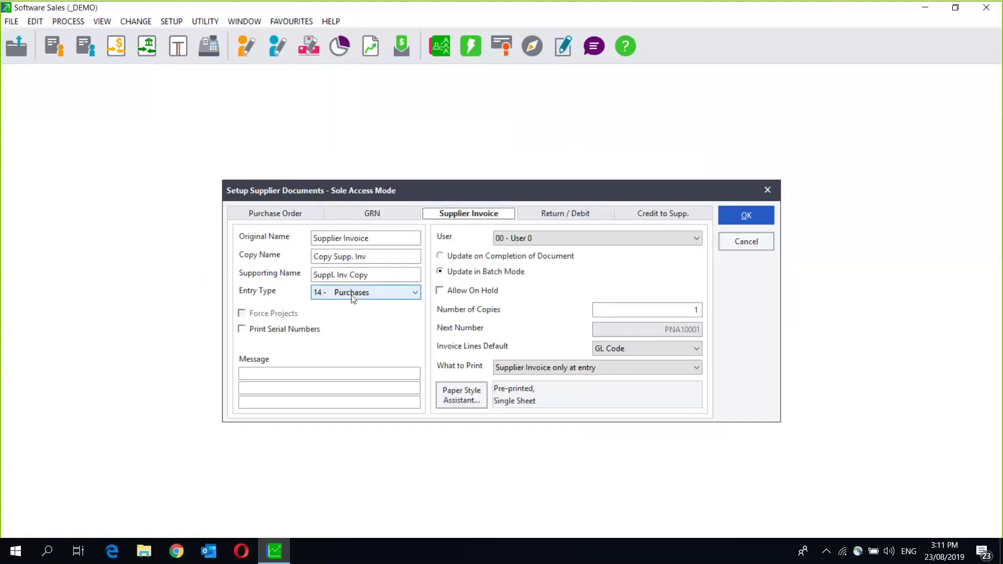
click(353, 297)
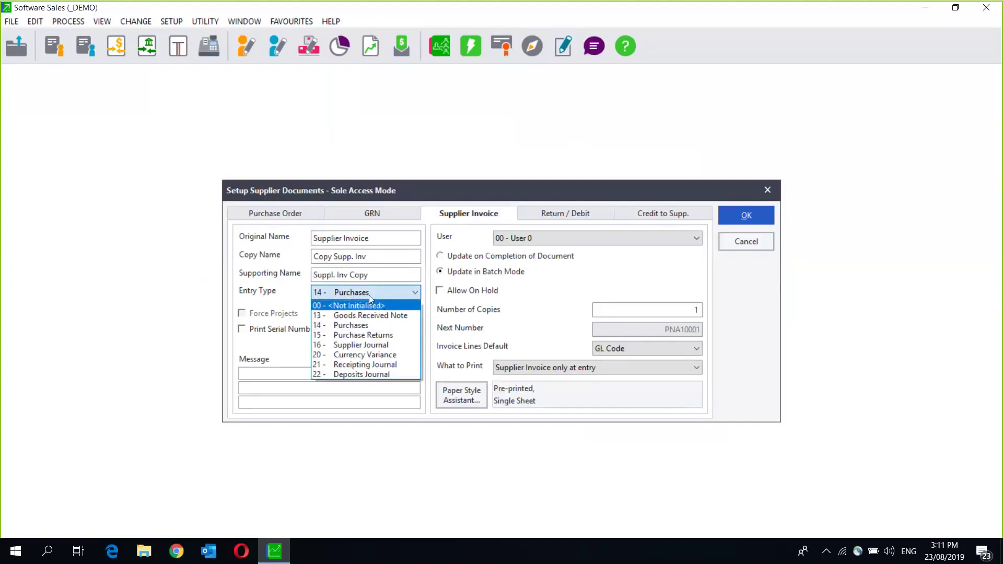
click(374, 325)
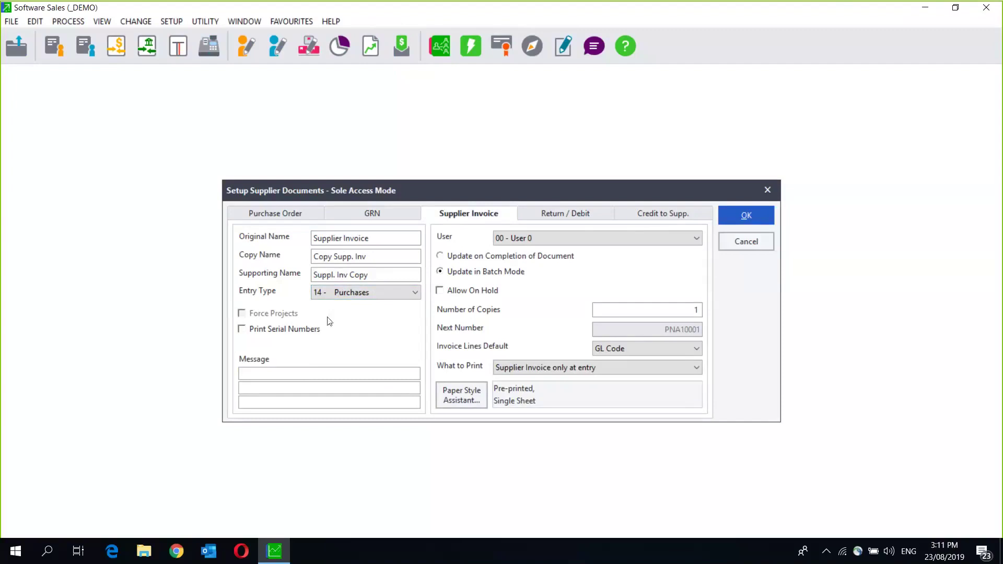
Step: Browse every document tab, check the Purchase Order User list, and finish on Credit to Supp
click(564, 219)
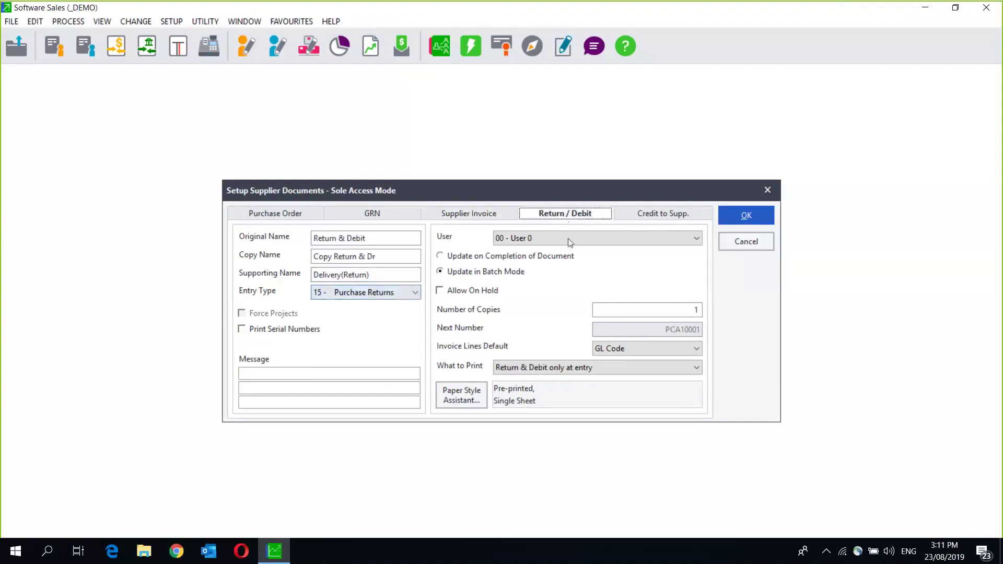
click(662, 215)
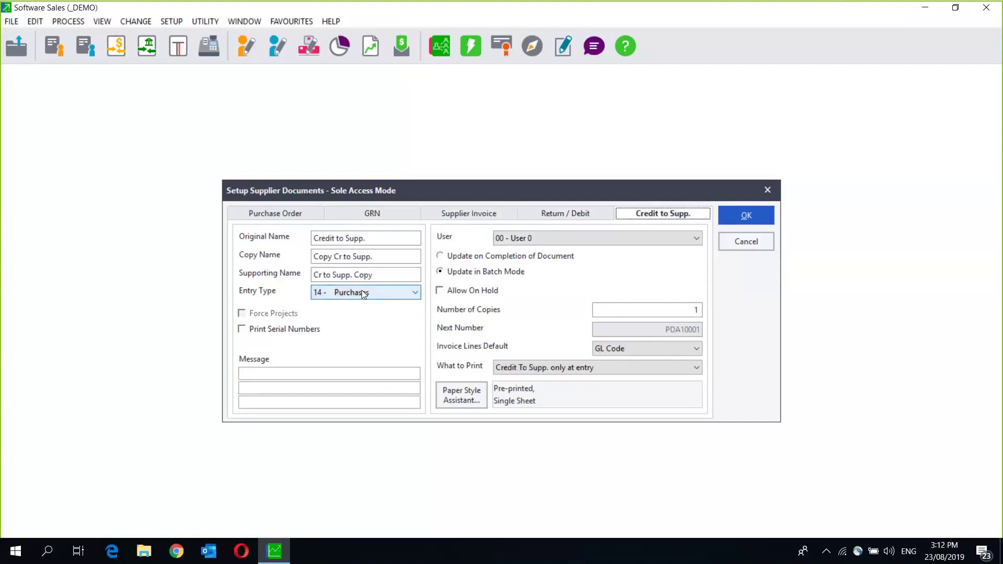
click(373, 214)
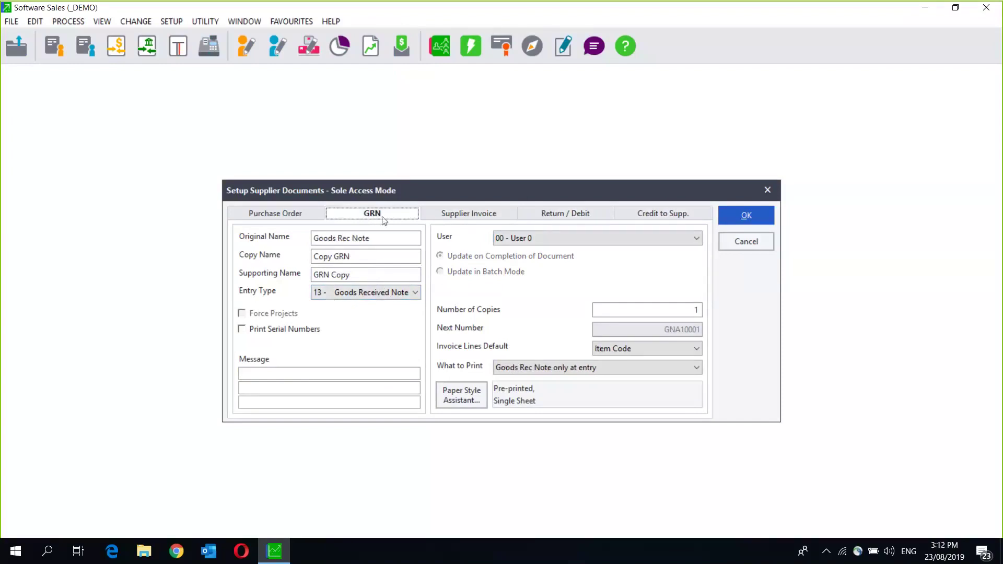
click(294, 218)
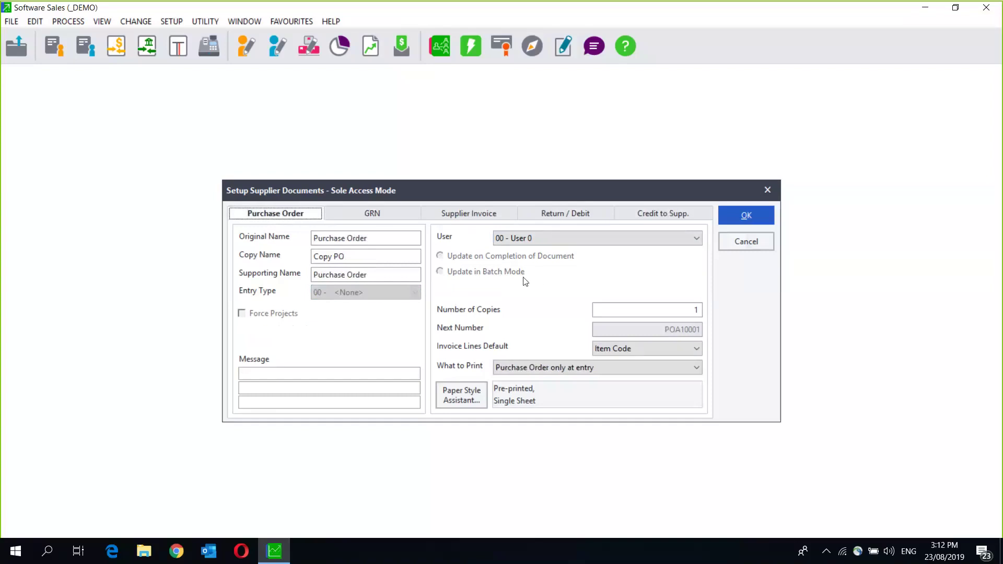
click(549, 243)
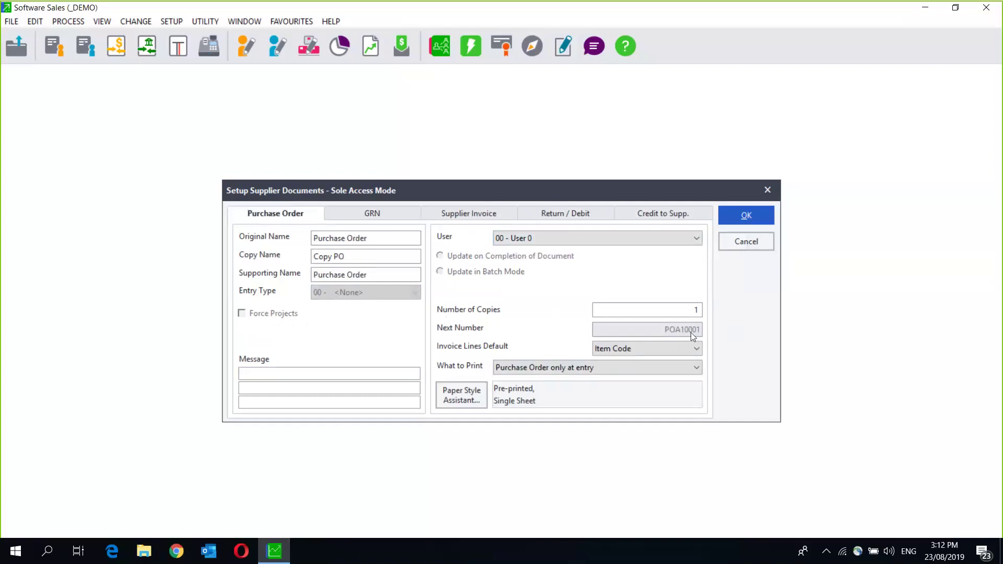
click(393, 219)
click(449, 216)
click(544, 218)
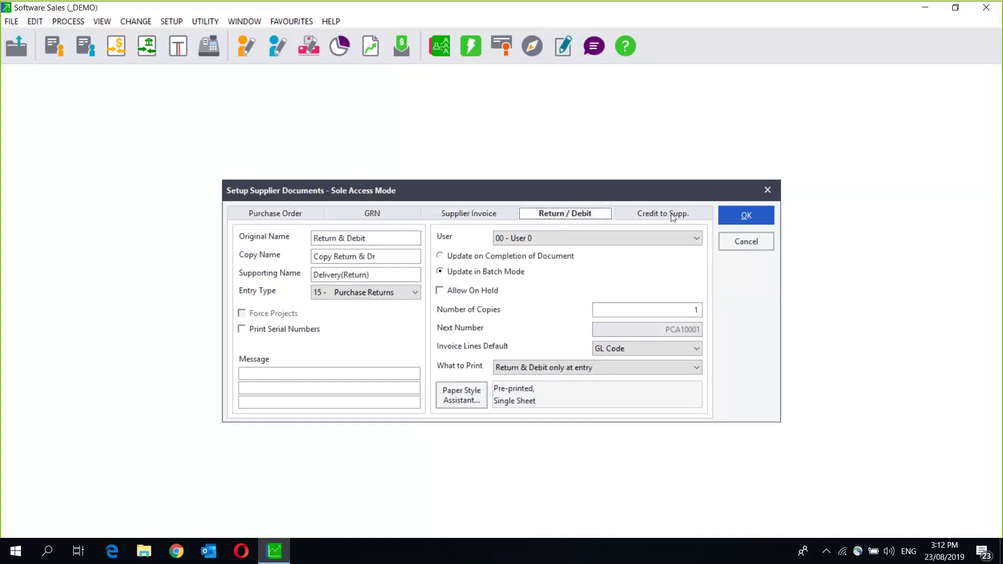
click(666, 219)
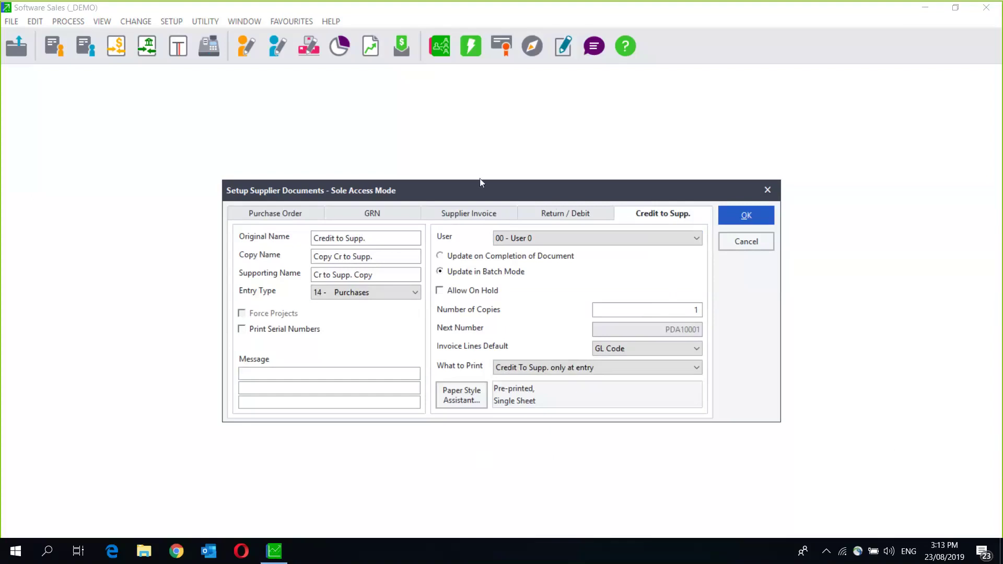
drag(480, 182, 480, 182)
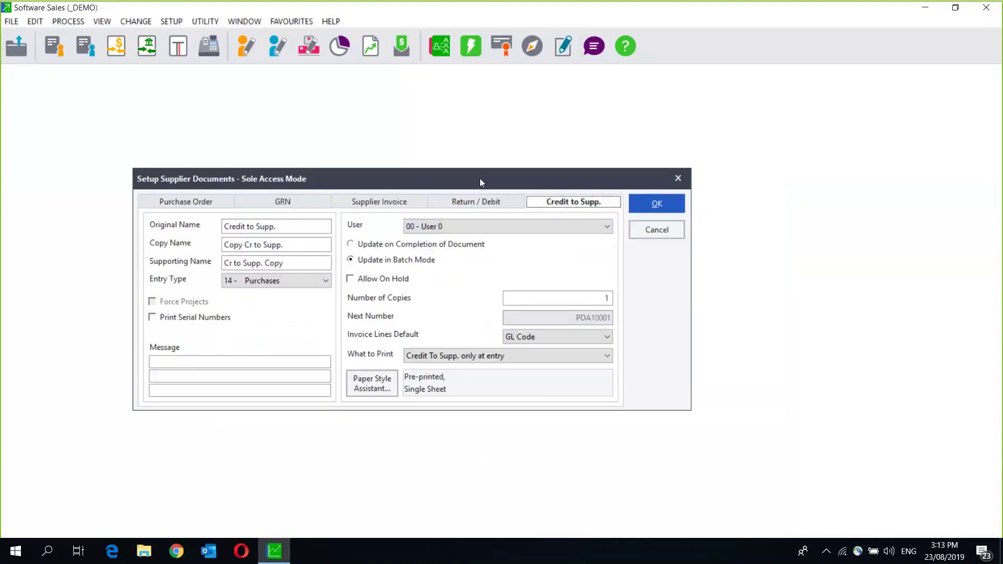
Step: Cancel Setup Supplier Documents and decline to save the changes
click(649, 236)
click(501, 322)
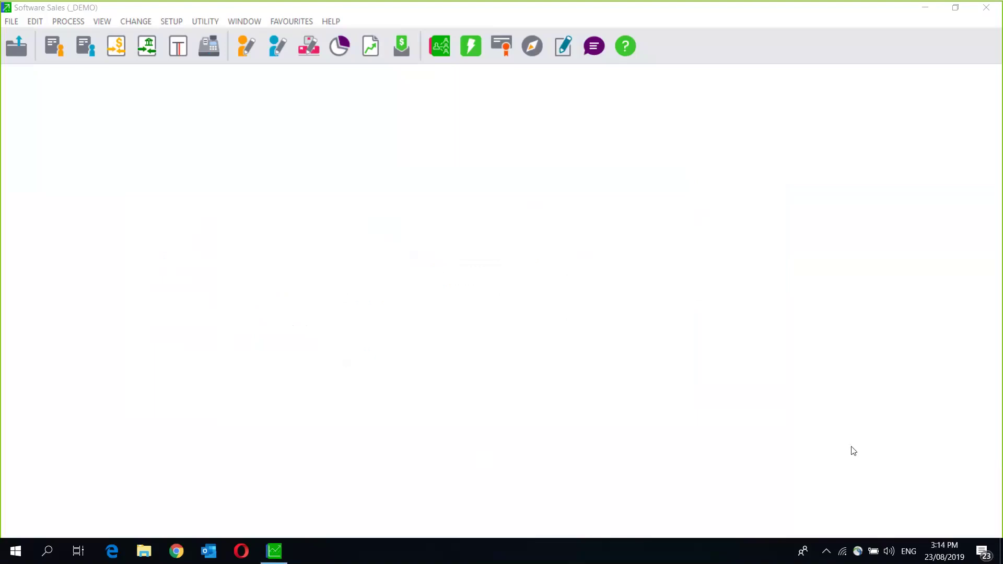
Step: Navigate View > Suppliers > Print Document to list the printable supplier documents
click(101, 22)
mouse_move(158, 100)
mouse_move(315, 106)
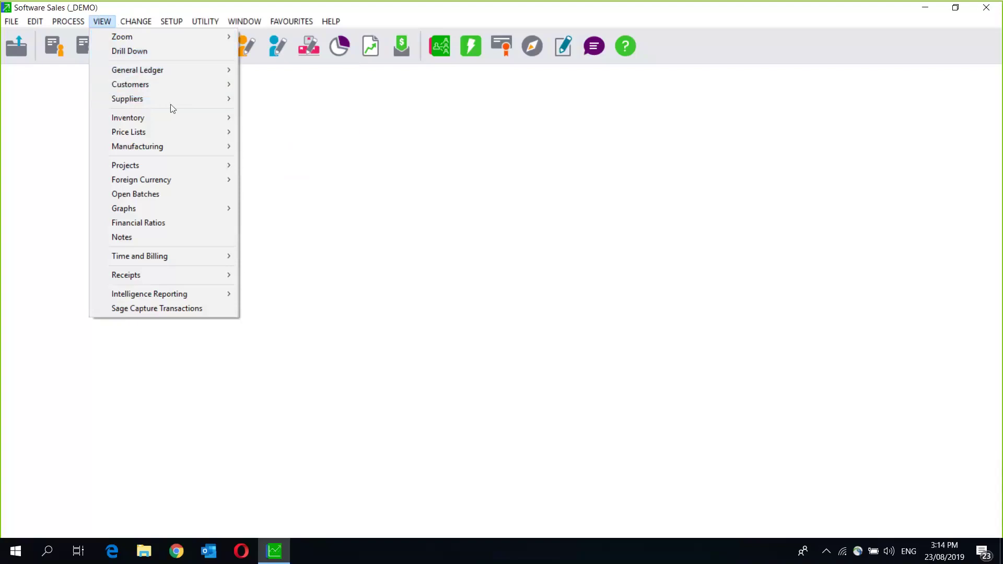
mouse_move(278, 100)
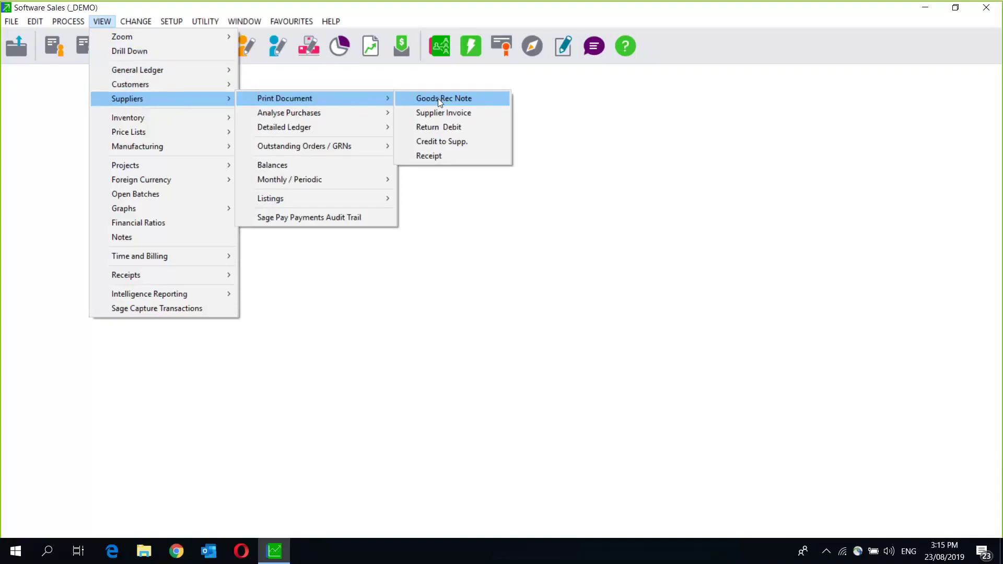
Step: Choose Goods Rec Note printing, which raises the one-unposted-batch warning
click(437, 98)
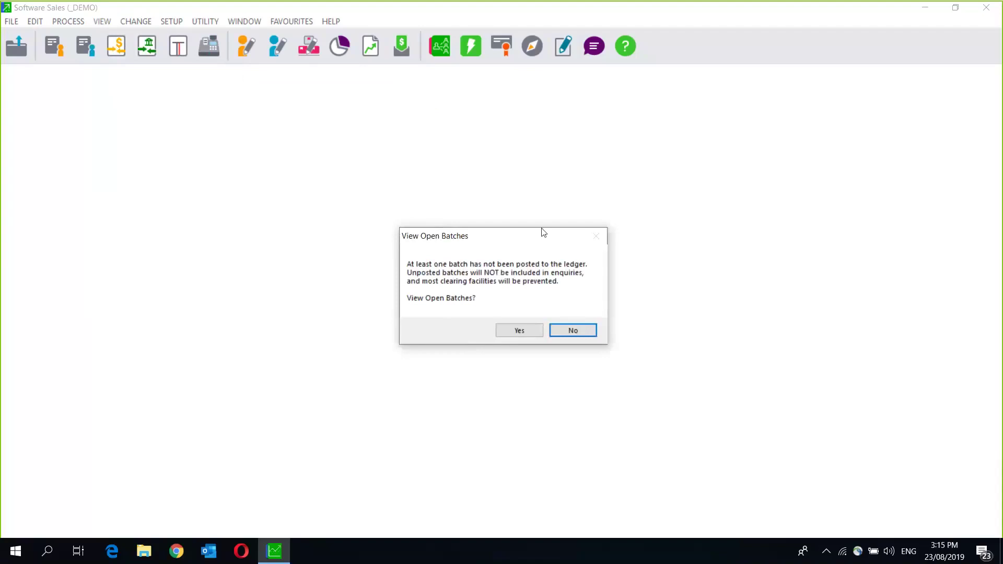
Step: View the list of unposted open batches, then close it
click(518, 330)
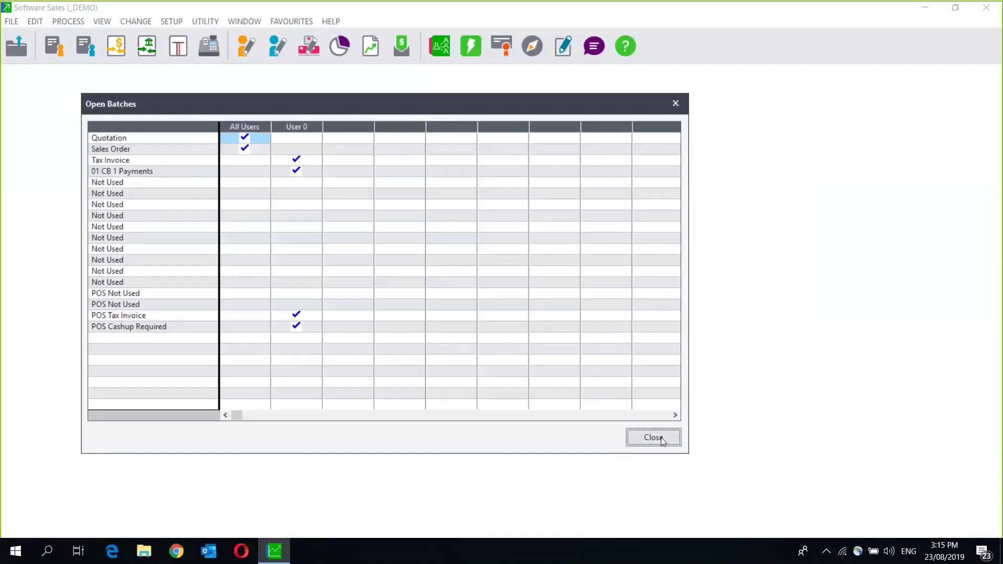
click(660, 437)
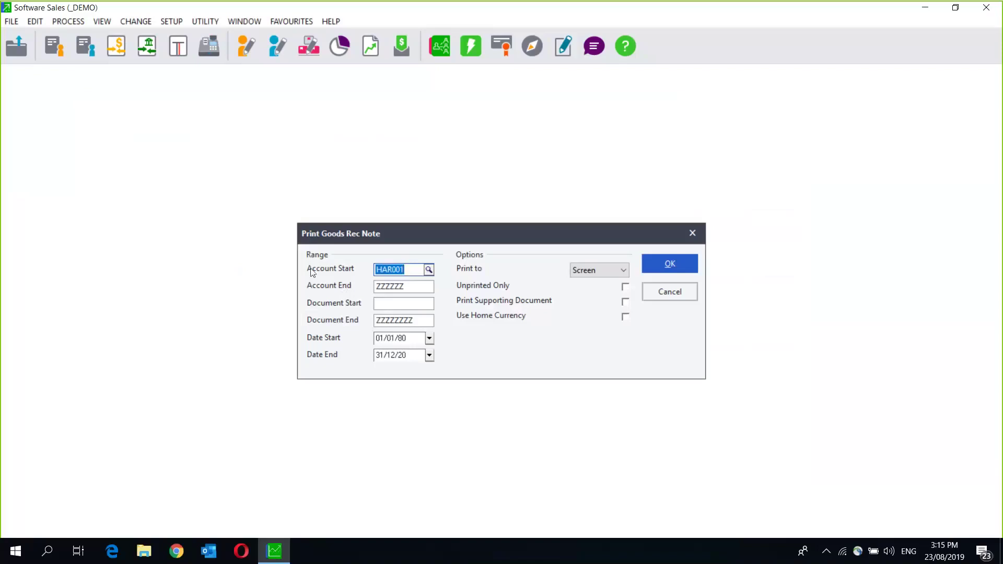
Step: Clear Account Start to include all suppliers and set Date Start to 01/08/19
key(BackSpace)
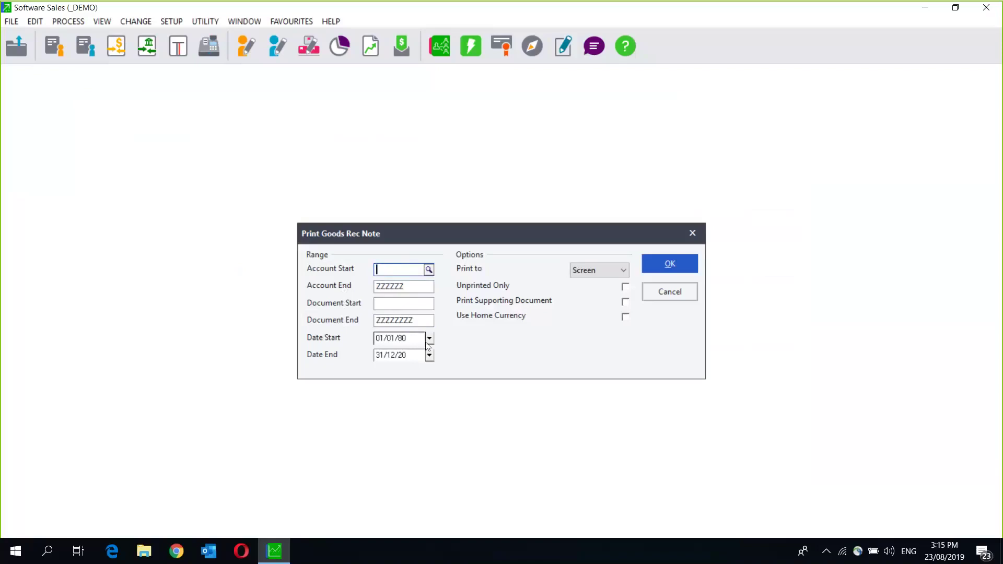
click(428, 338)
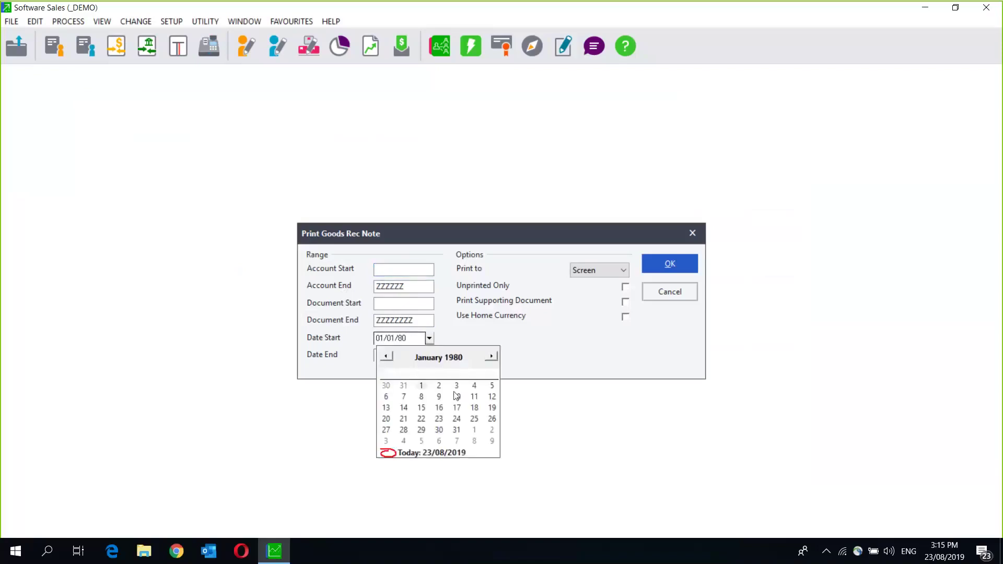
click(394, 338)
click(395, 338)
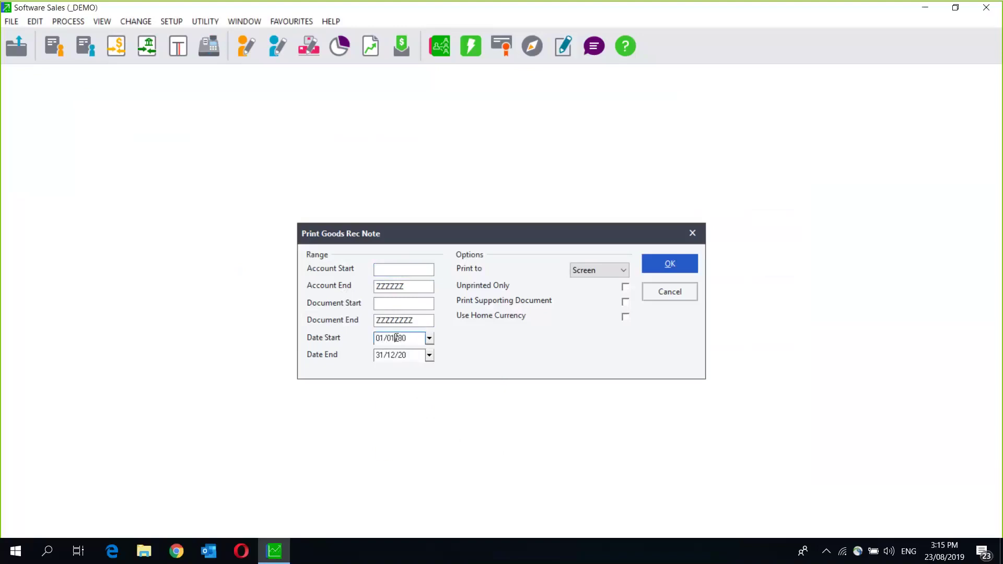
key(BackSpace)
text(8)
key(BackSpace)
key(BackSpace)
text(19)
Step: Set Date End to 31/08/19 and check the start date
click(412, 356)
text(31/08/19)
double_click(397, 338)
key(End)
click(610, 270)
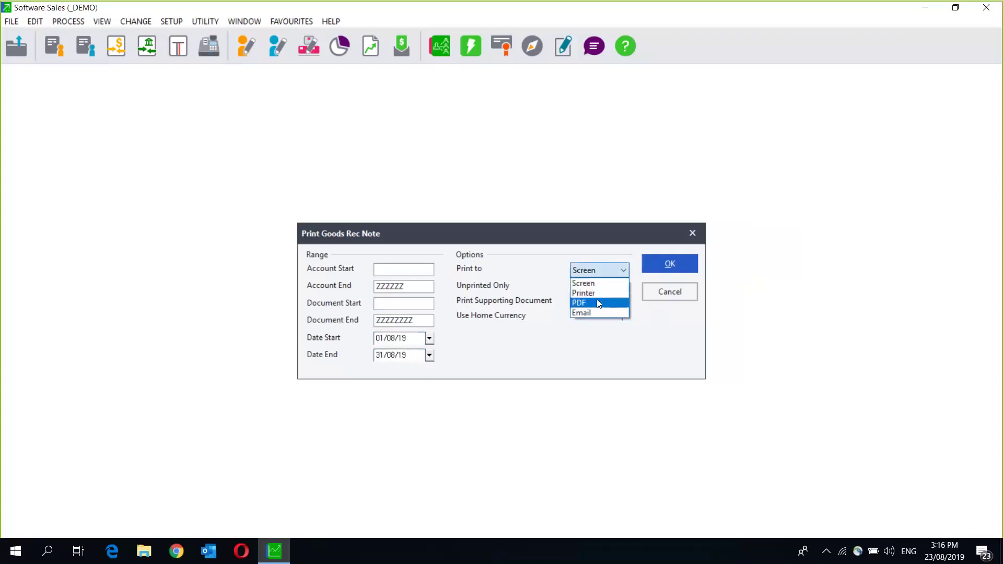
Step: Leave output on Screen and run the August Goods Rec Note report
click(603, 286)
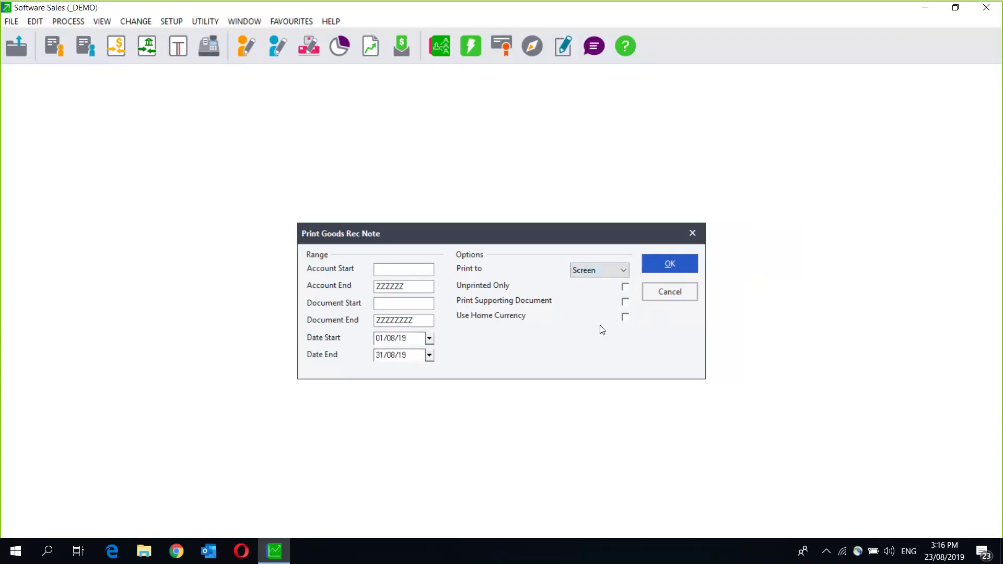
click(671, 268)
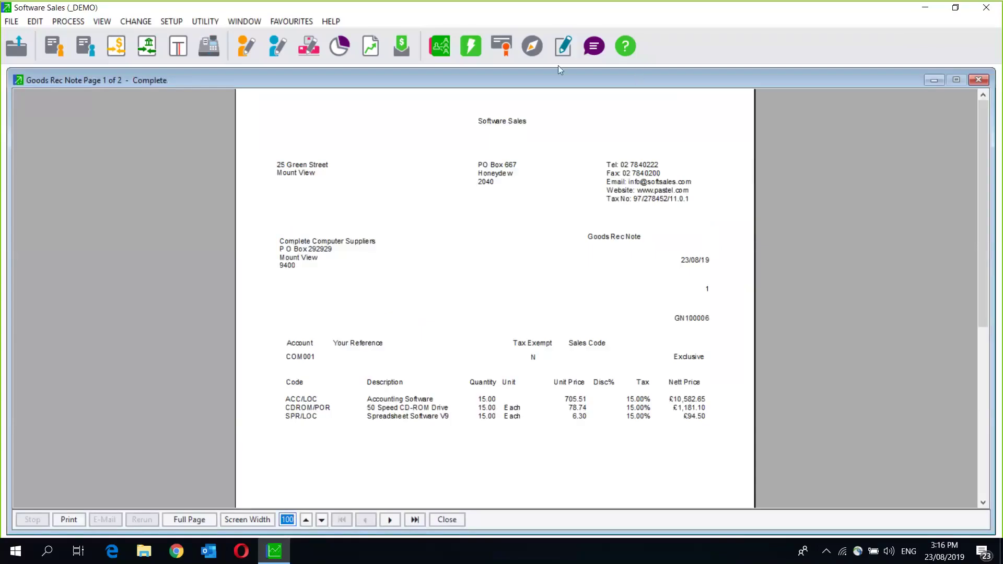
Step: Drag the Goods Rec Note preview window aside
drag(558, 78, 480, 68)
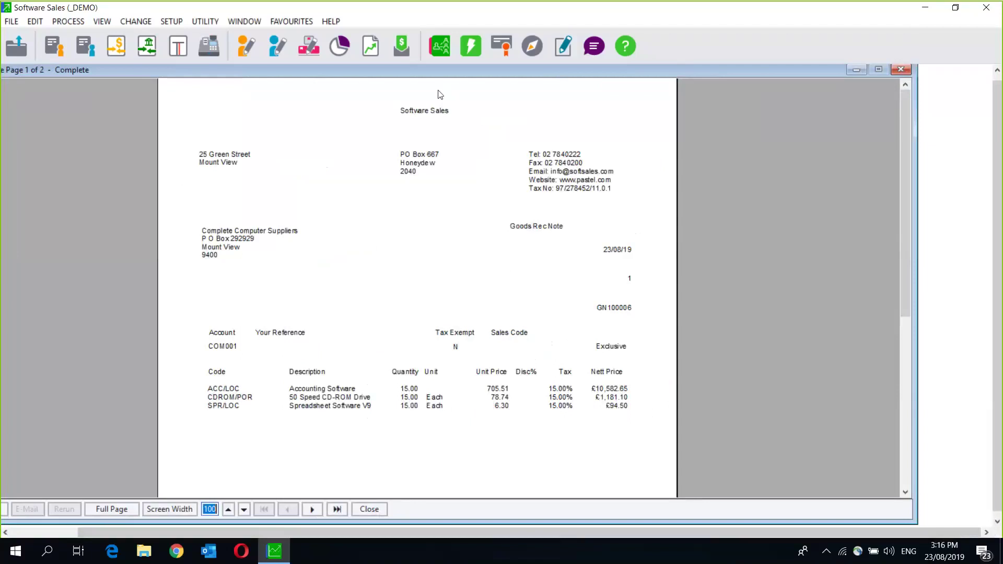
drag(909, 74, 644, 87)
Step: Close the preview and set Printer / Fonts Setup to plain, single-sheet paper via the Paper Style Assistant
click(643, 87)
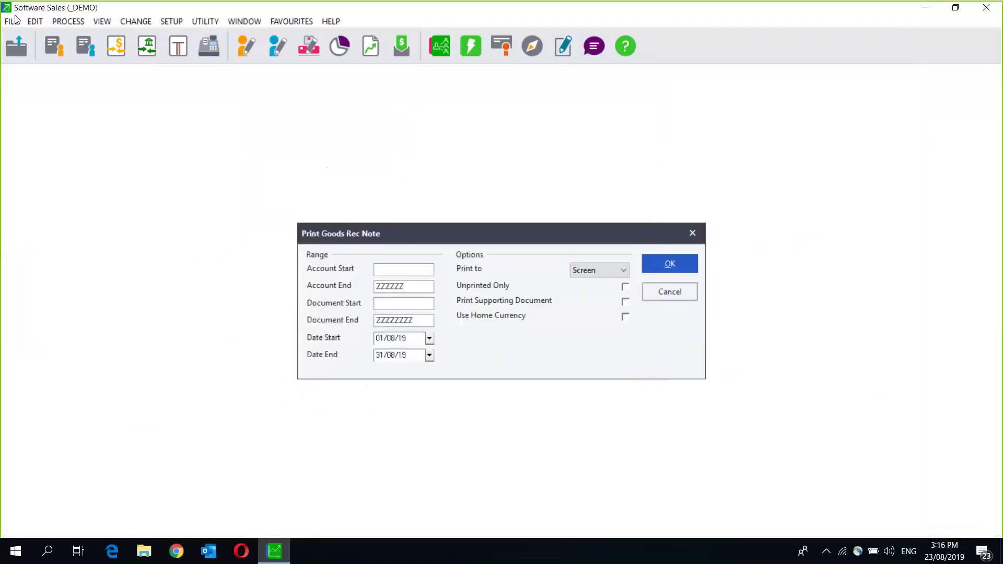
click(12, 21)
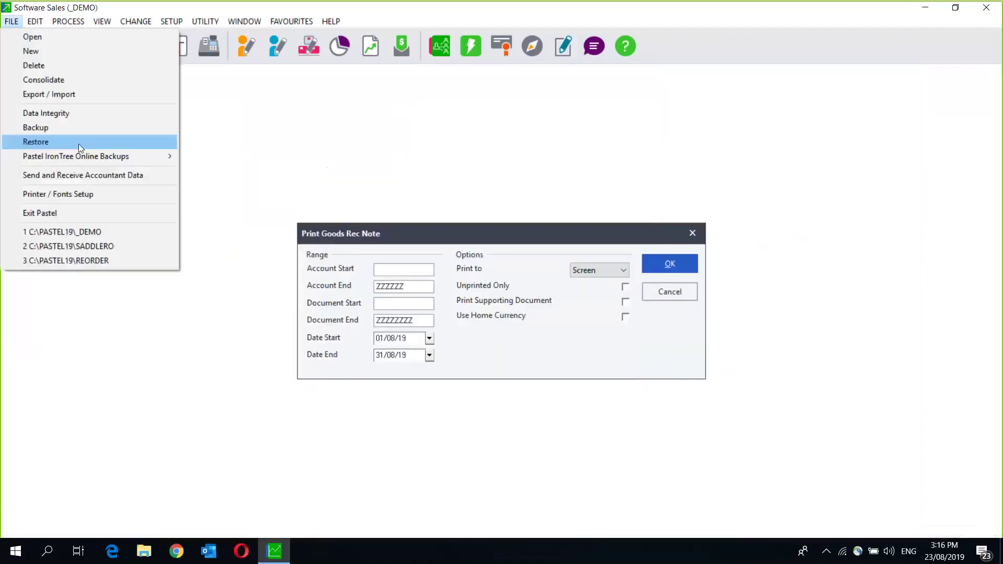
click(89, 195)
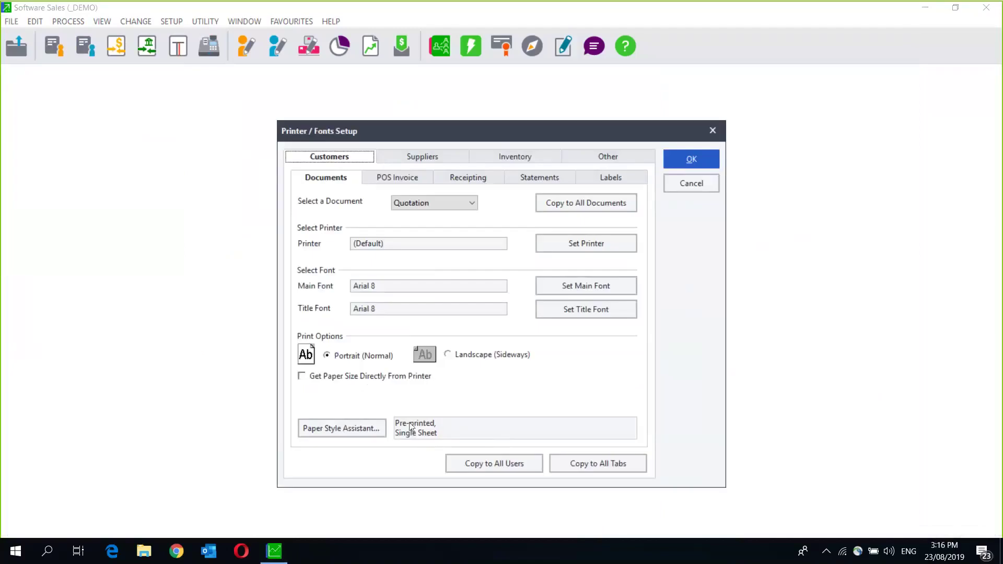
click(345, 428)
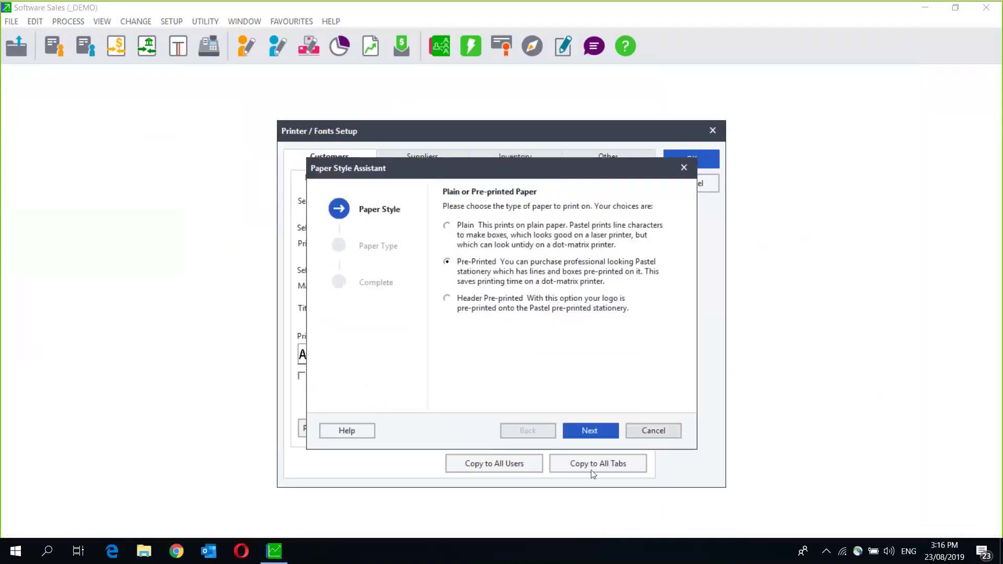
click(589, 433)
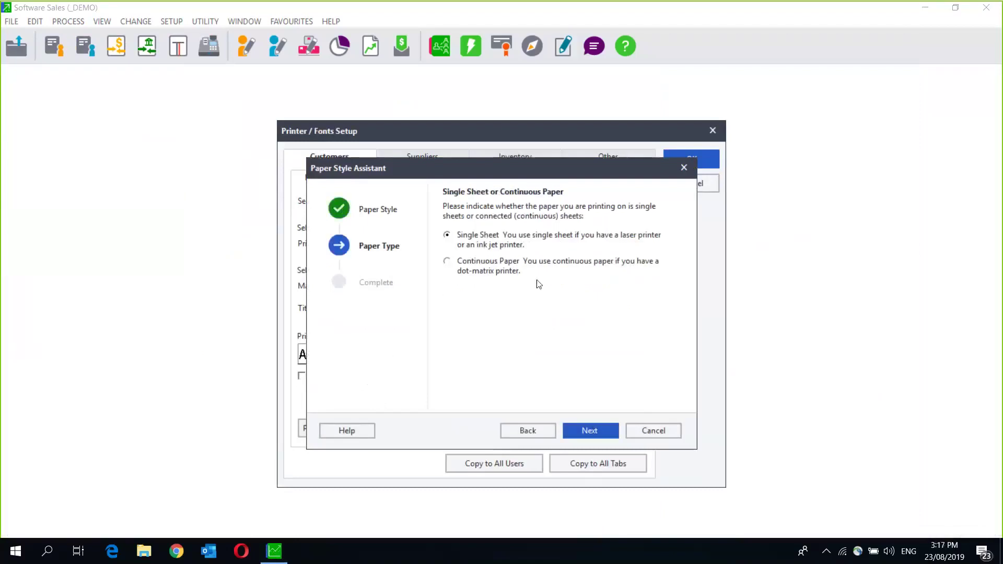
click(590, 432)
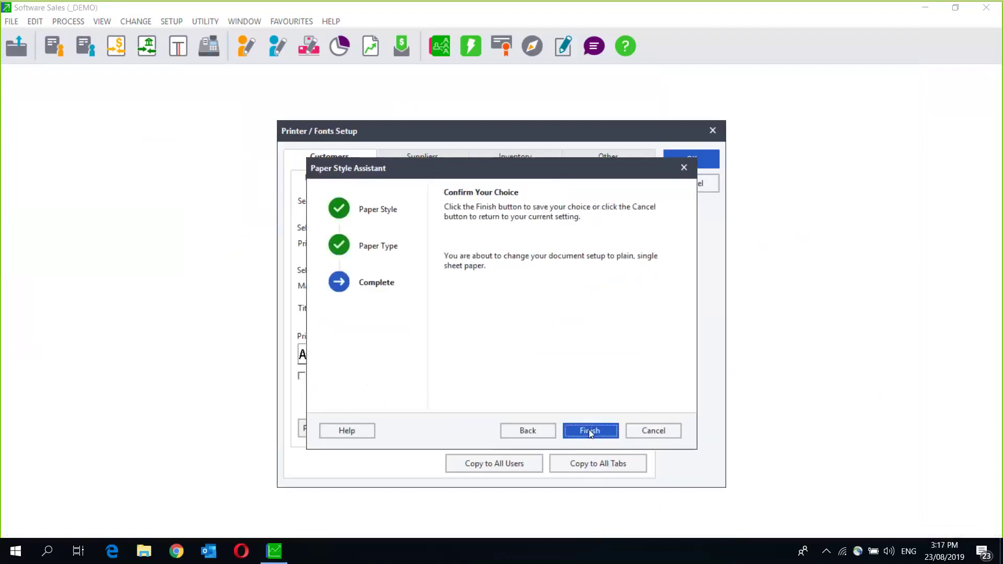
click(591, 433)
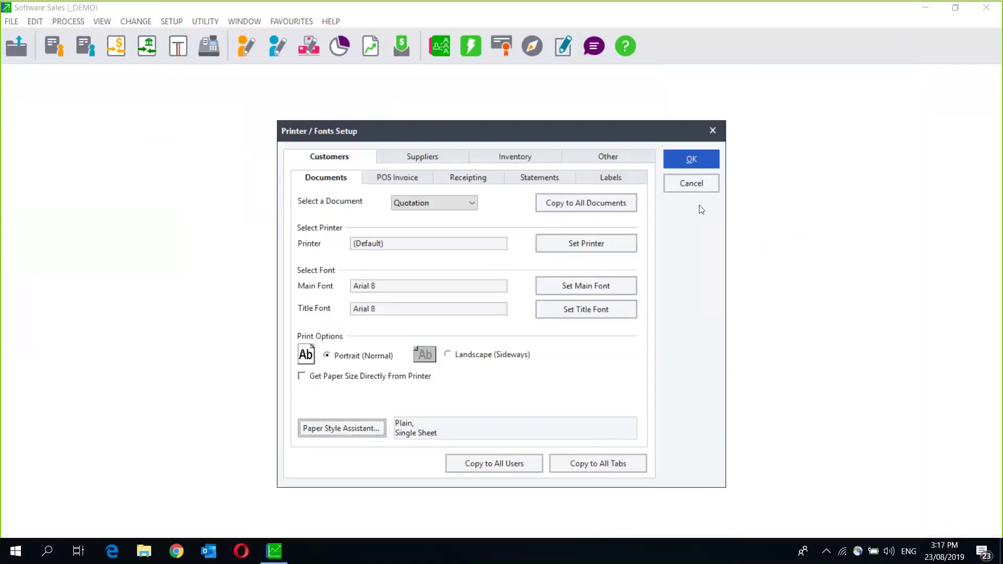
click(691, 162)
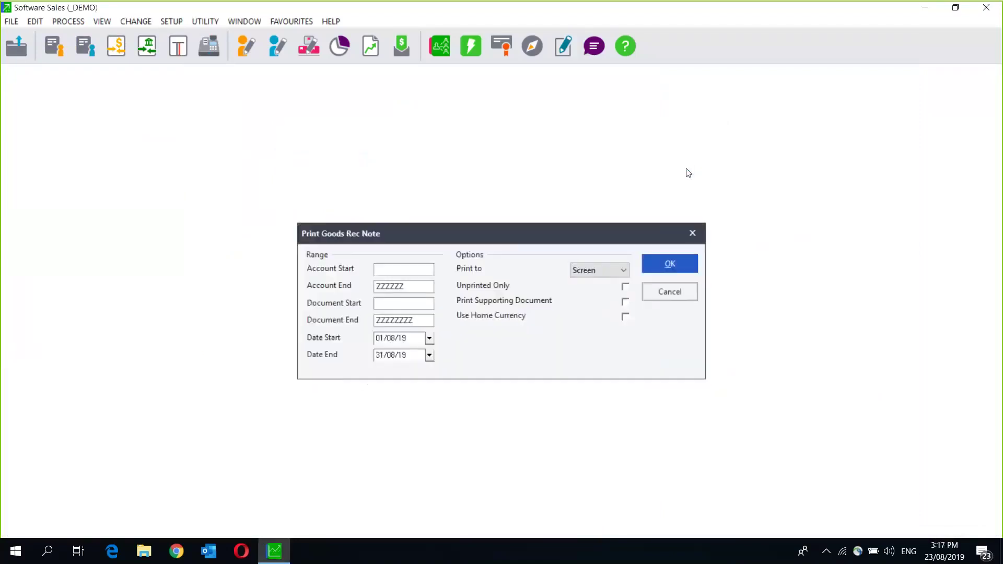
Step: Re-run and close the Goods Rec Note preview, then copy the paper setting to all documents and tabs
click(660, 271)
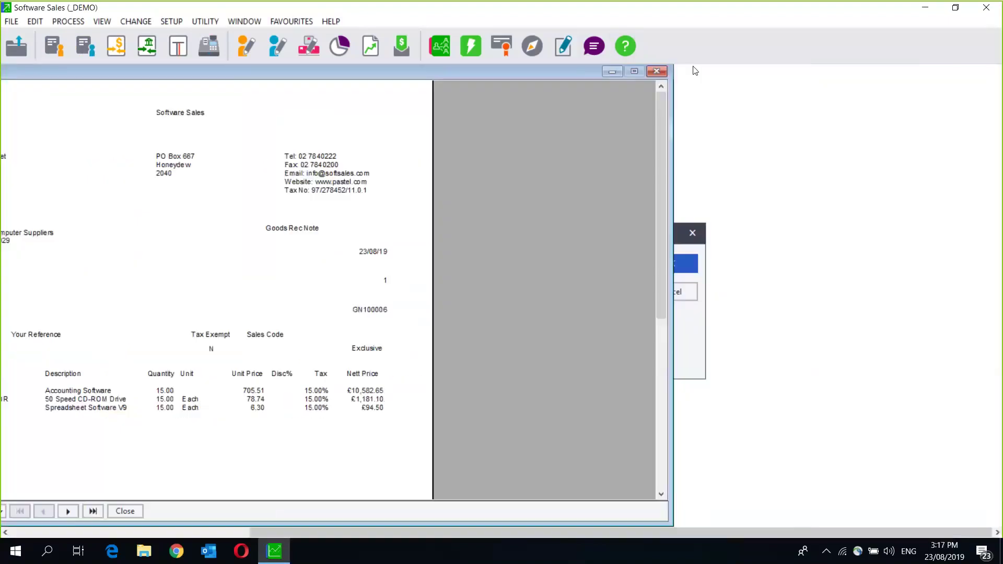
click(657, 71)
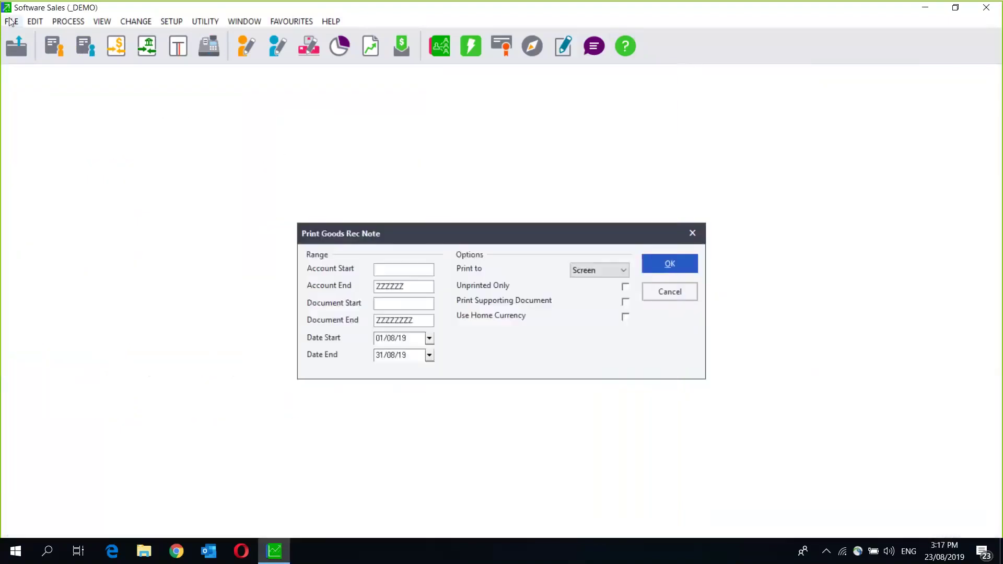
click(11, 21)
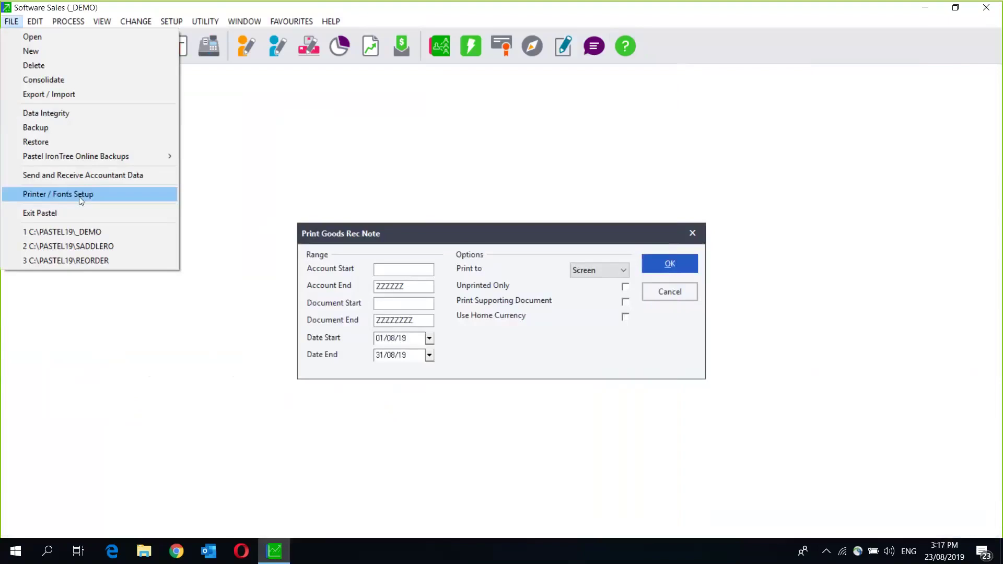
click(74, 195)
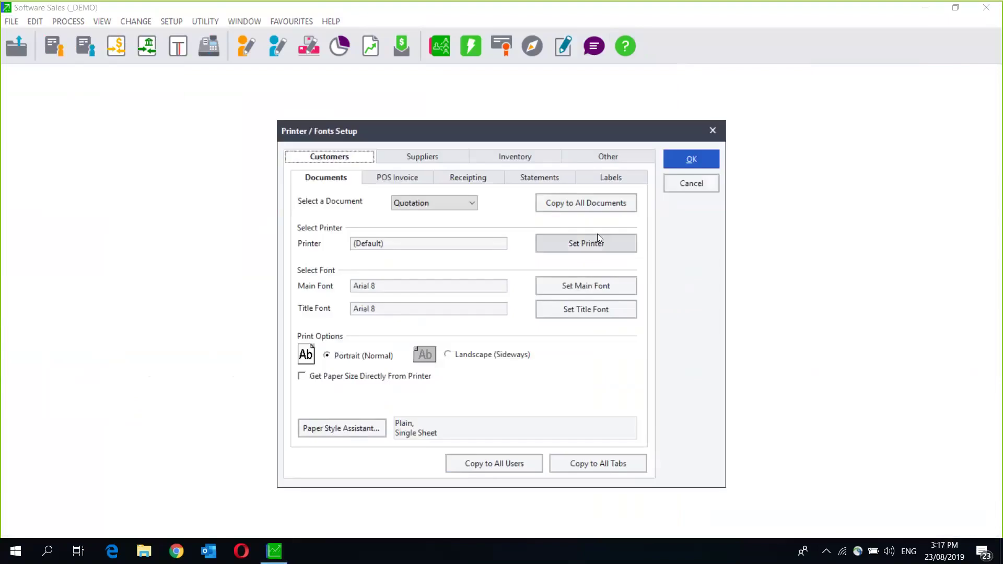
click(577, 204)
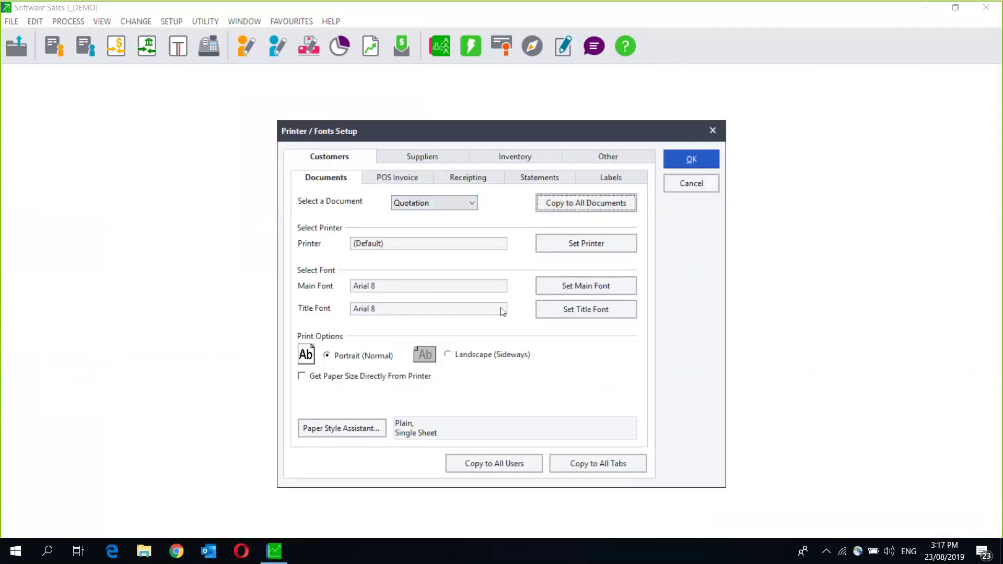
click(612, 468)
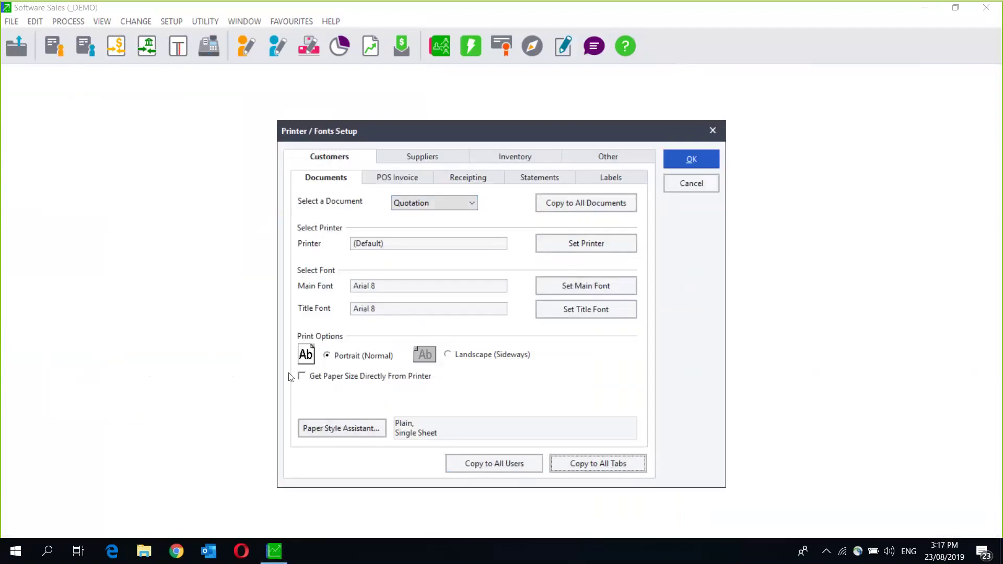
click(713, 130)
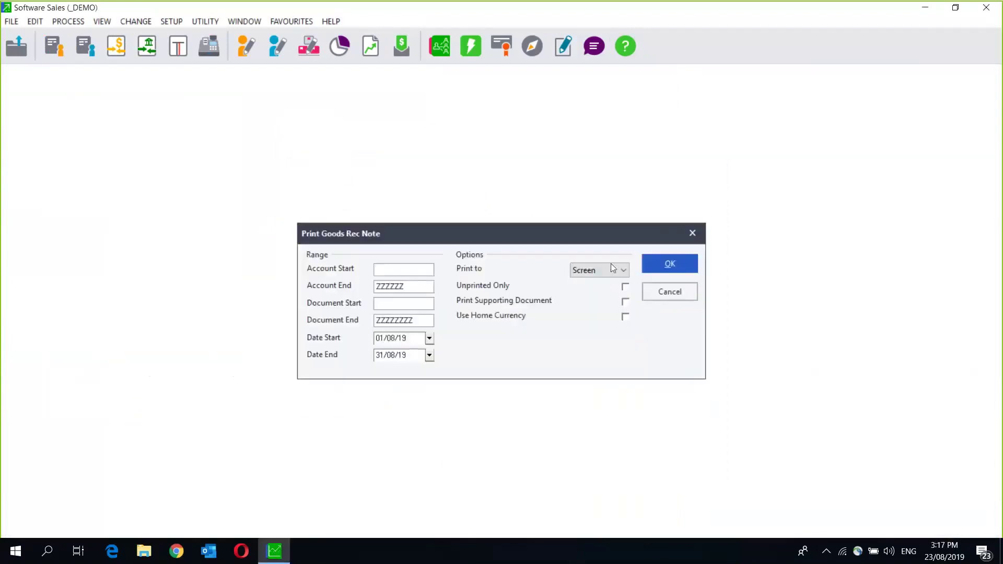
click(693, 233)
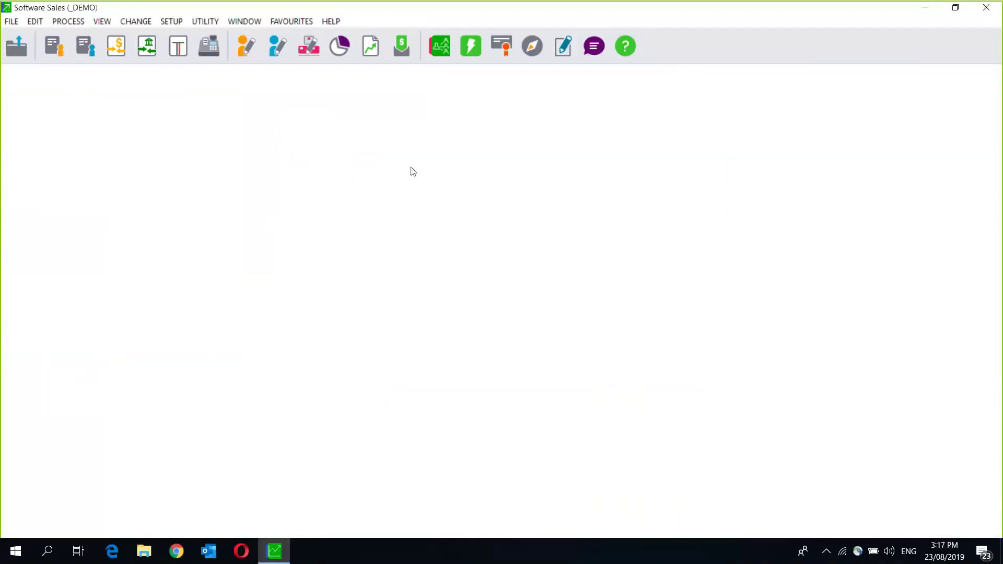
click(102, 21)
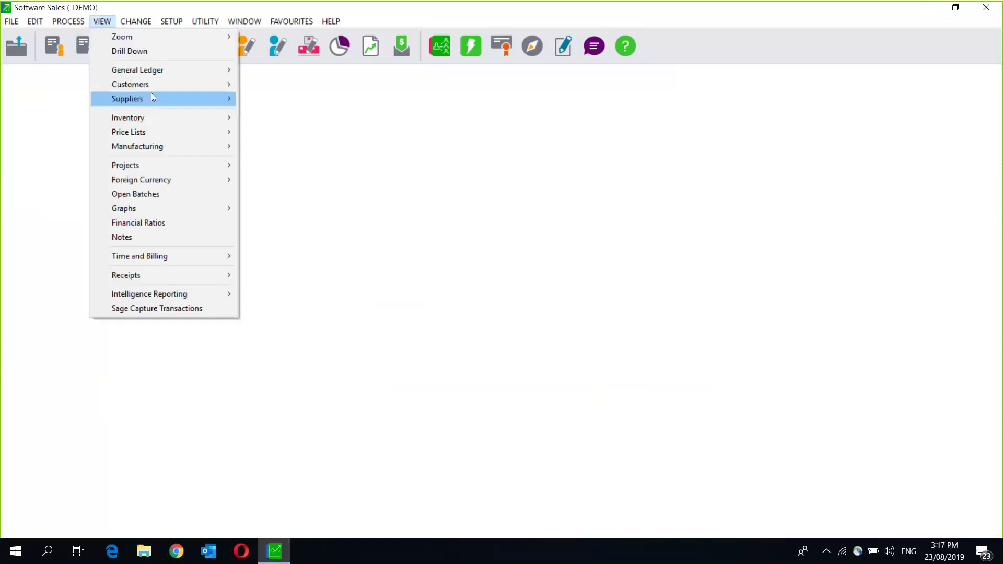
mouse_move(155, 99)
mouse_move(315, 97)
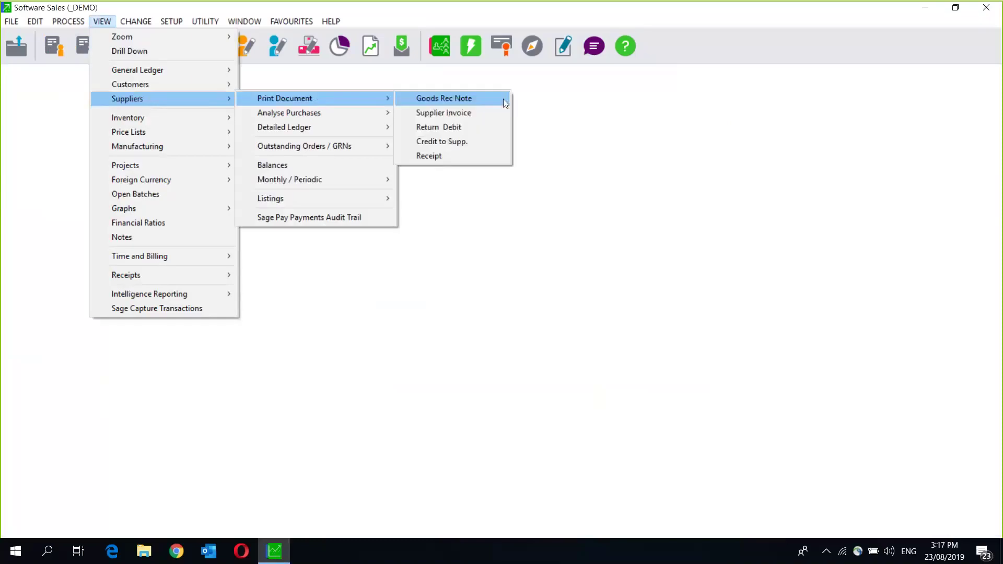
click(486, 112)
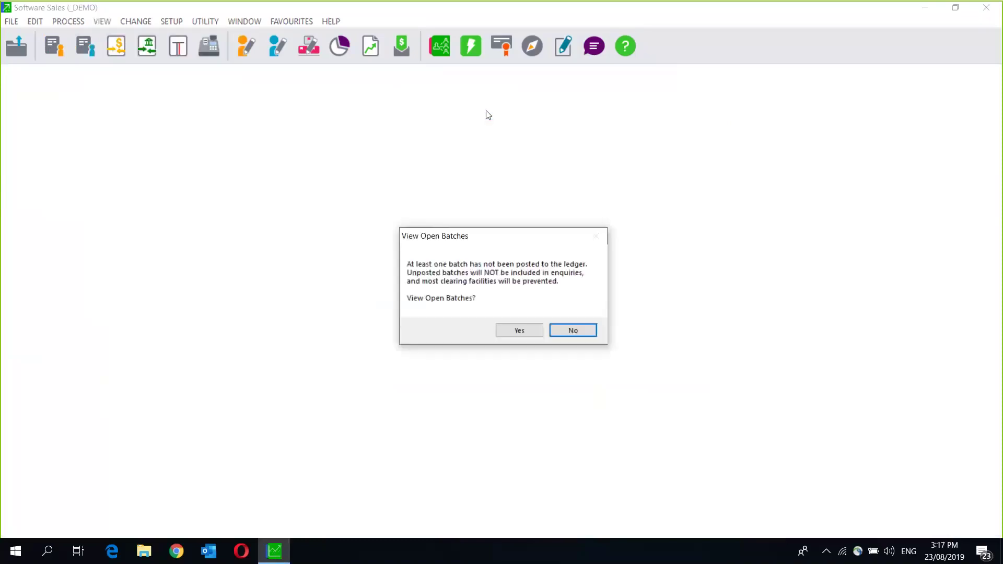
click(573, 330)
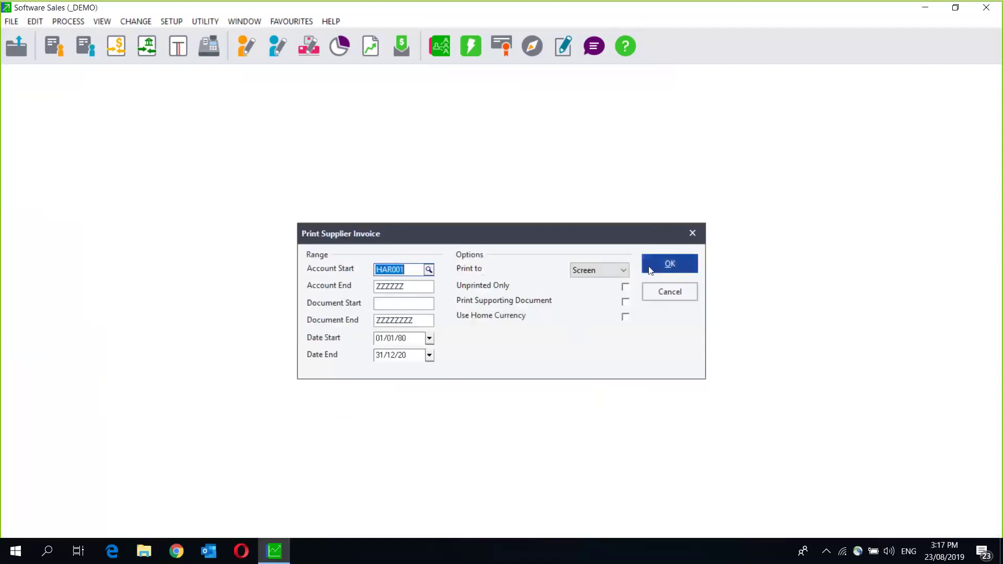
click(693, 234)
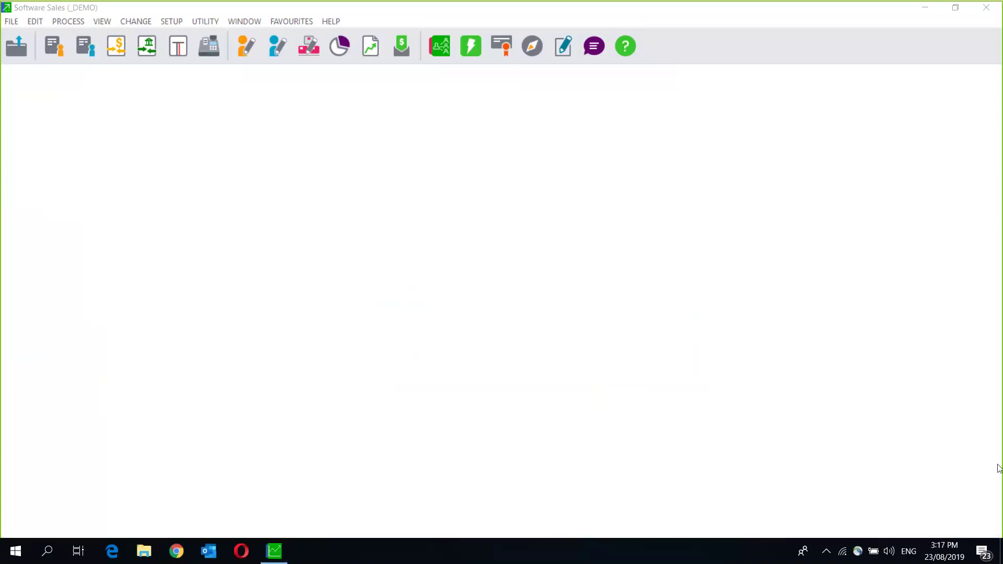
Step: Open the Purchases Journal options under View > Suppliers > Analyse Purchases
click(96, 22)
mouse_move(158, 101)
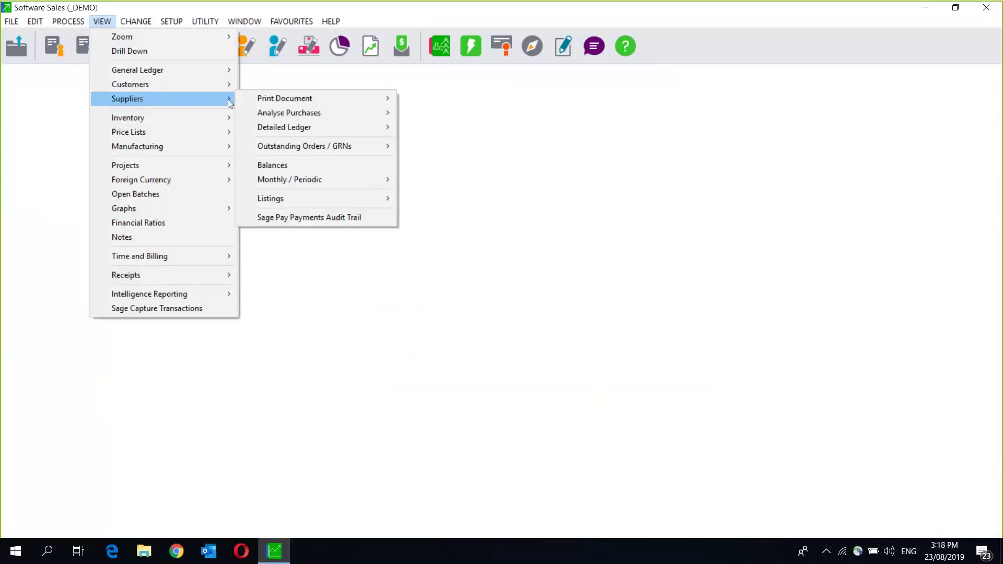
mouse_move(323, 115)
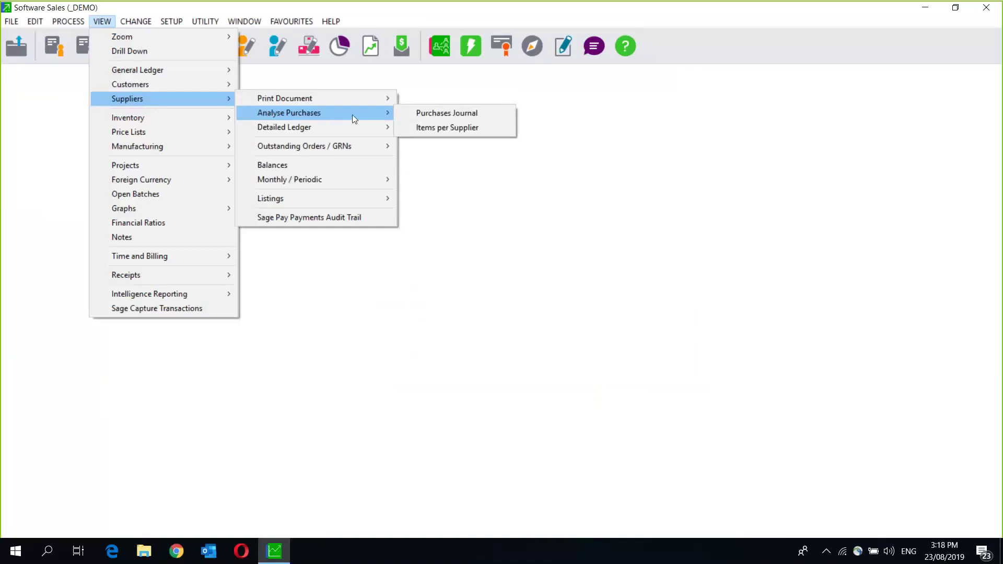
click(444, 114)
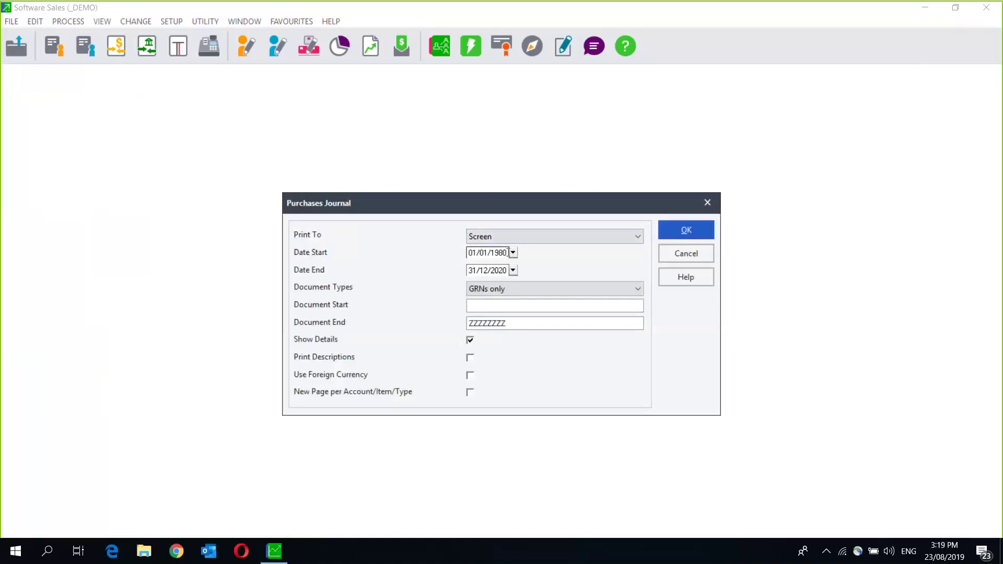
Step: Set the Purchases Journal dates from 01/08/19 to 31/08/19
double_click(507, 252)
text(01/08/19)
double_click(507, 270)
text(31/08/2010)
key(BackSpace)
text(9)
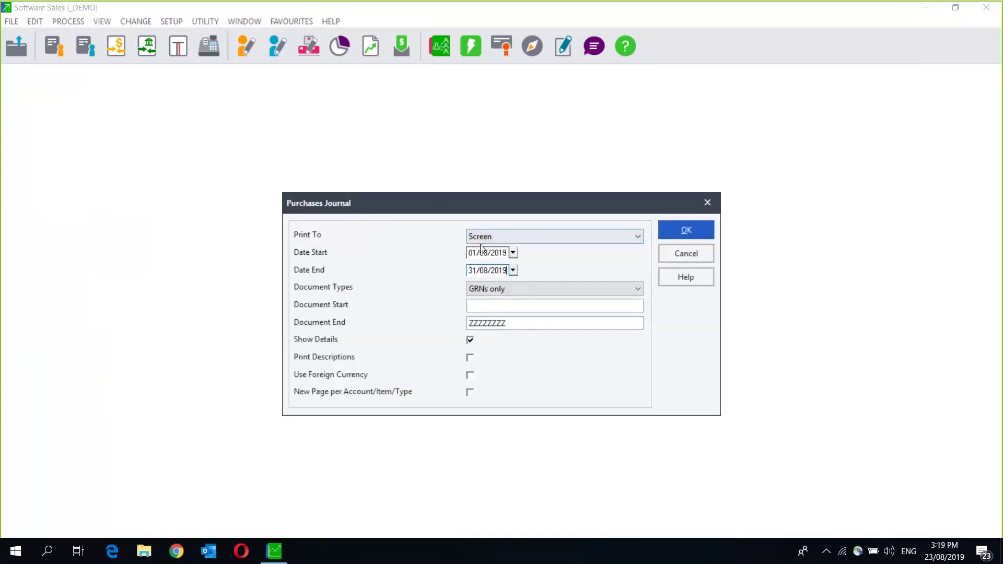
Step: Choose Invoices and returns as the document type and tick Print Descriptions
click(487, 293)
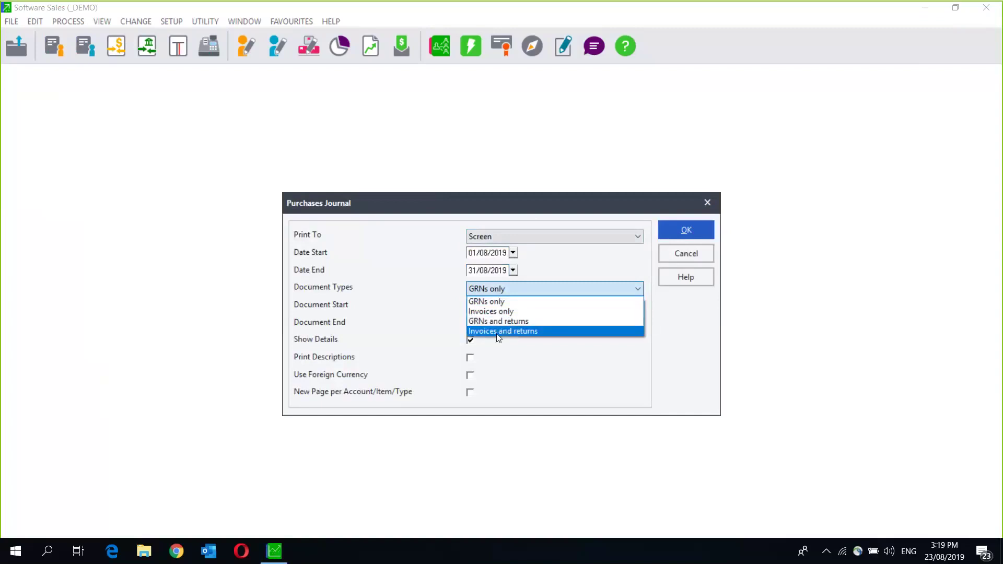
click(497, 332)
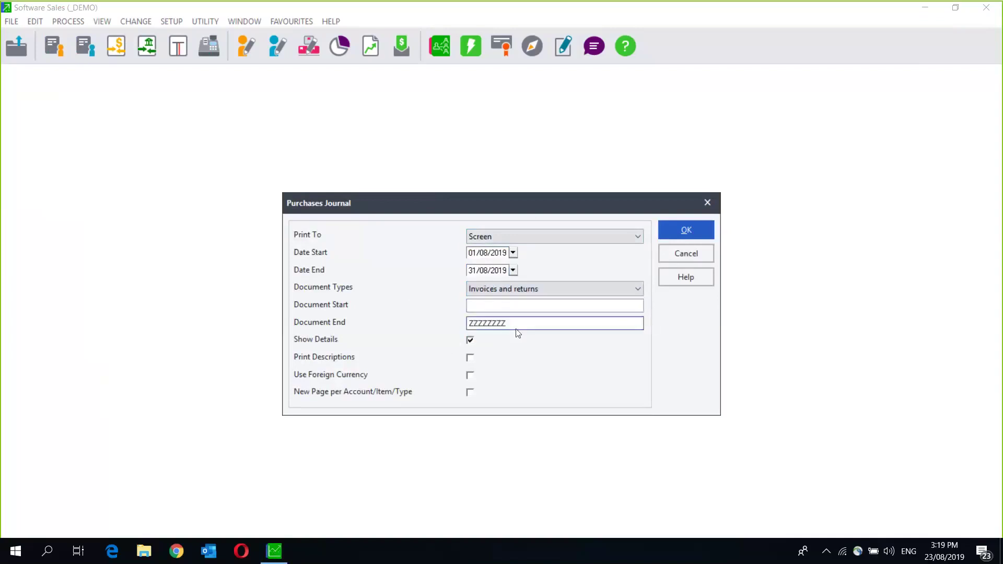
click(553, 309)
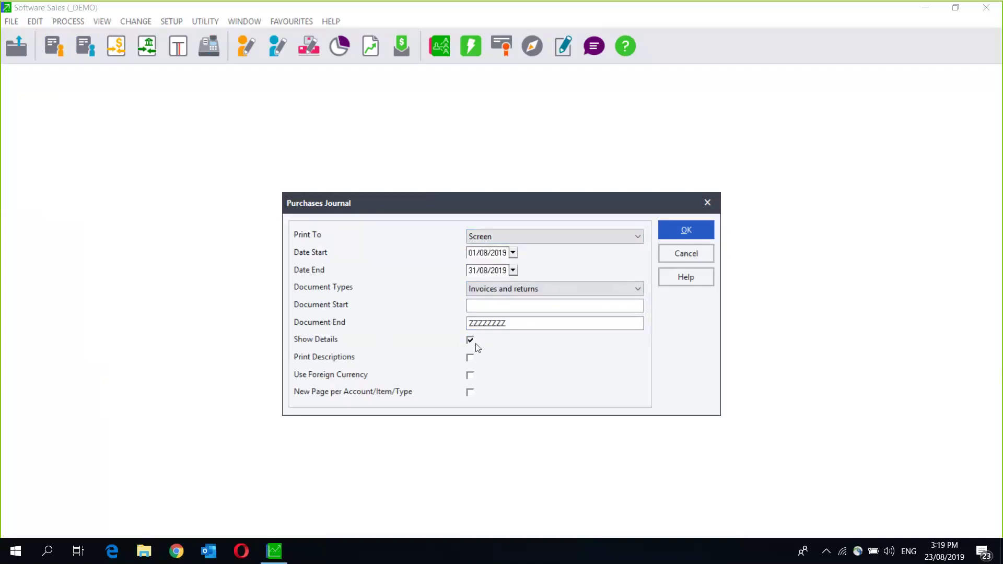
click(470, 359)
Step: Preview the detailed August Purchases Journal, then use Rerun to reopen its options
click(685, 231)
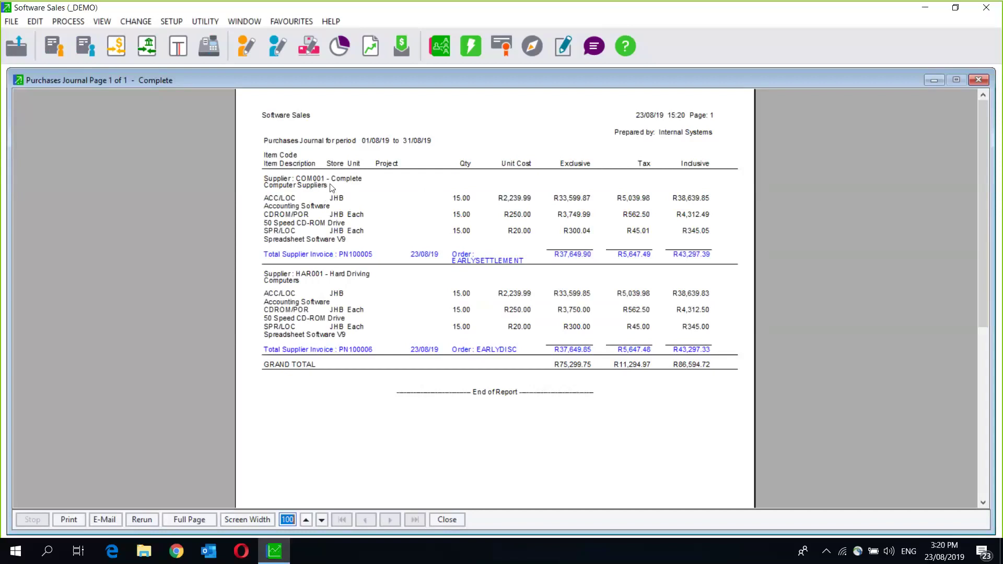
click(146, 519)
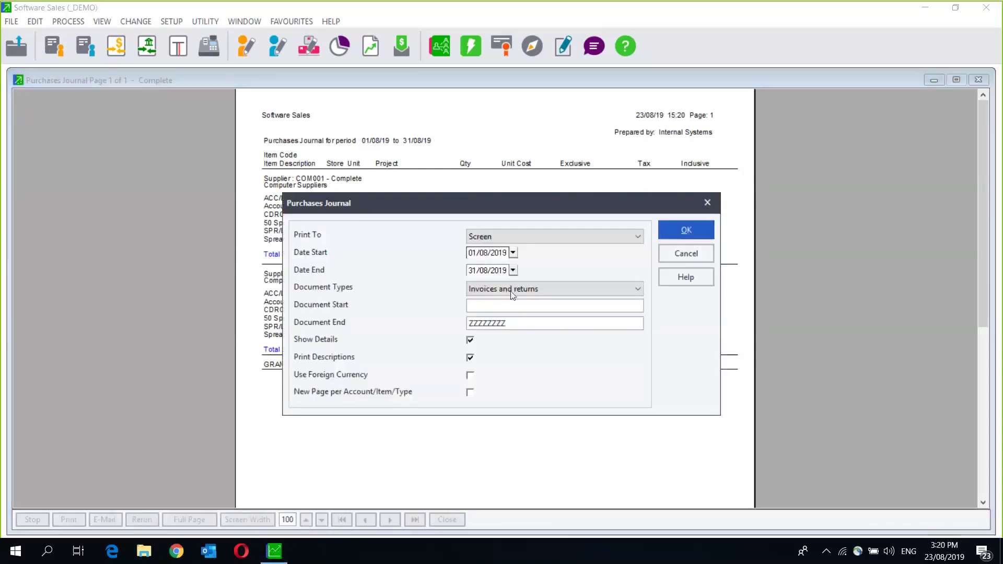
Step: Untick Show Details, rerun the journal as a summary, then close the report
click(470, 340)
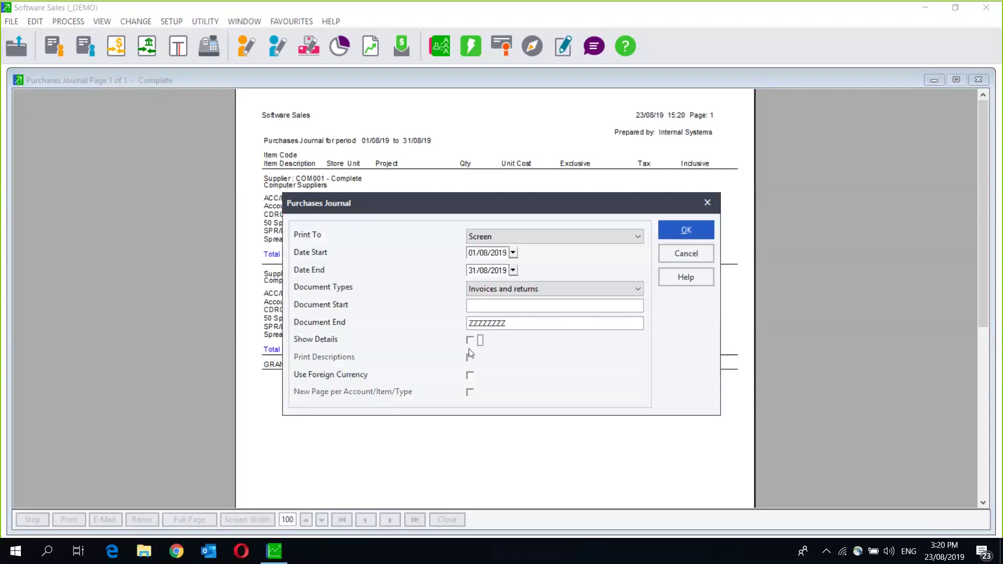
click(686, 232)
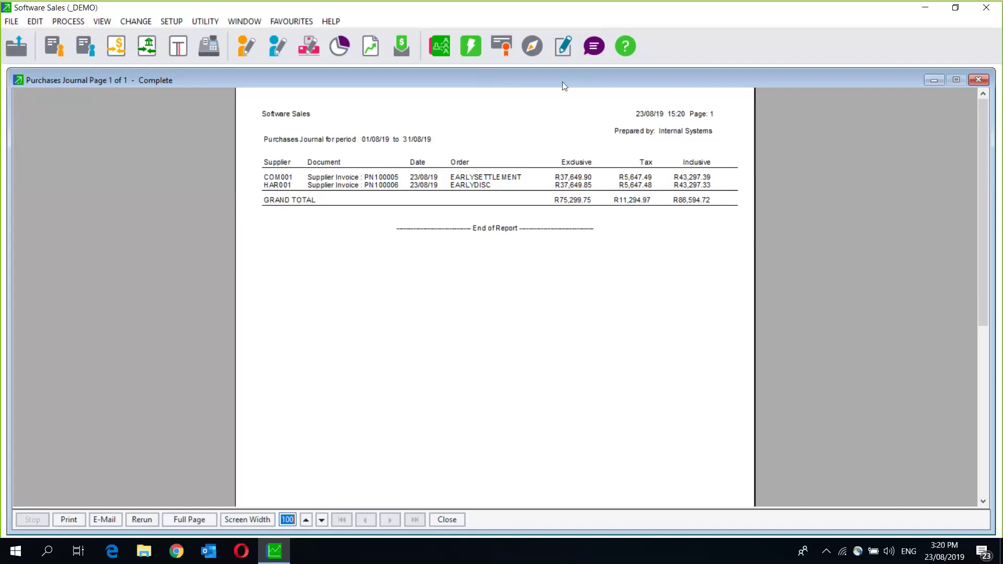
key(Escape)
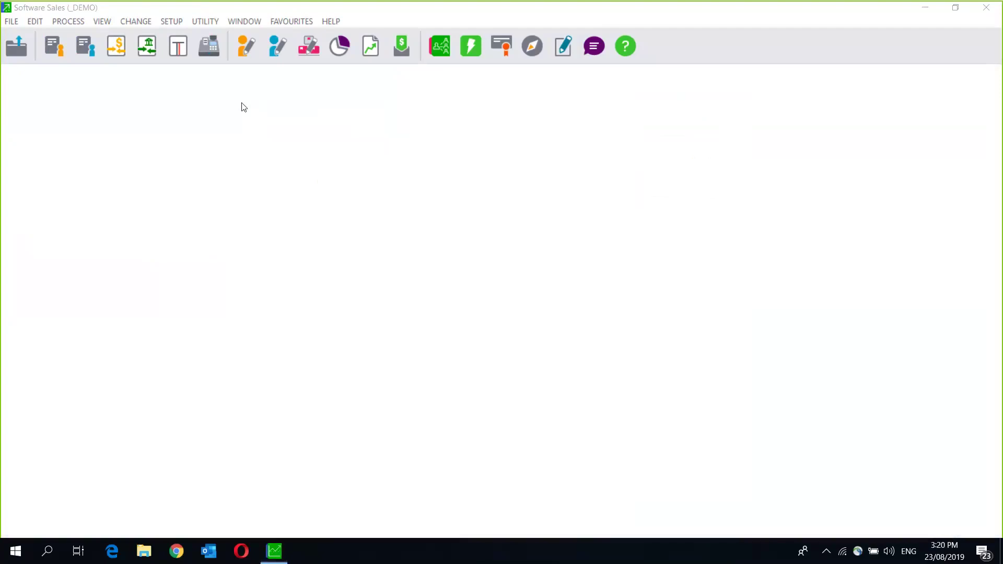
click(100, 24)
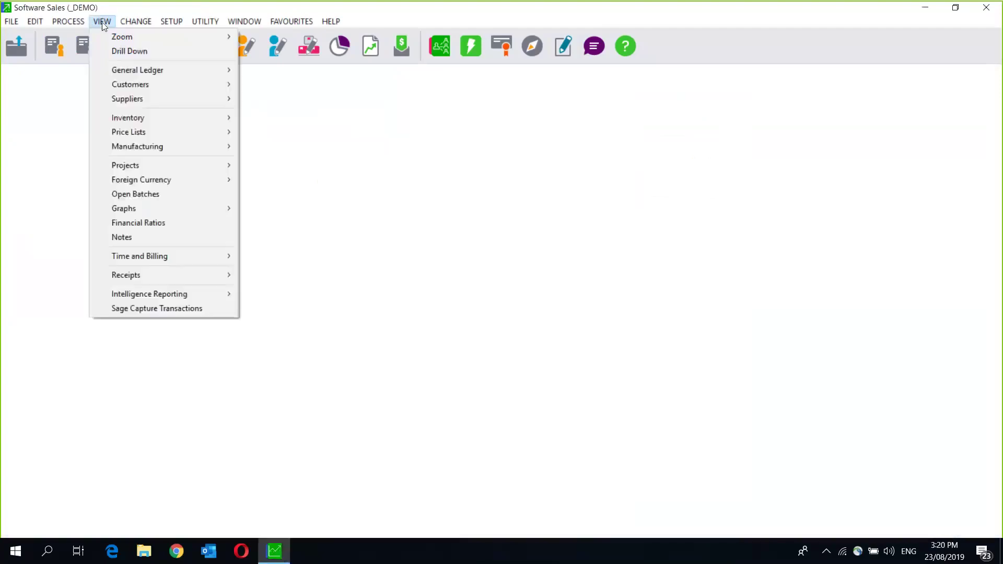
mouse_move(136, 86)
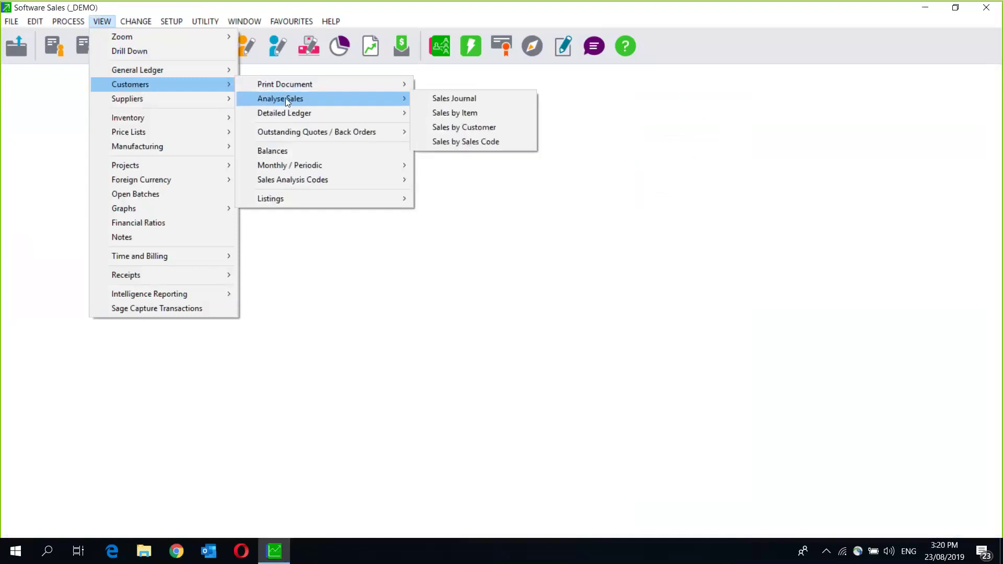
mouse_move(205, 99)
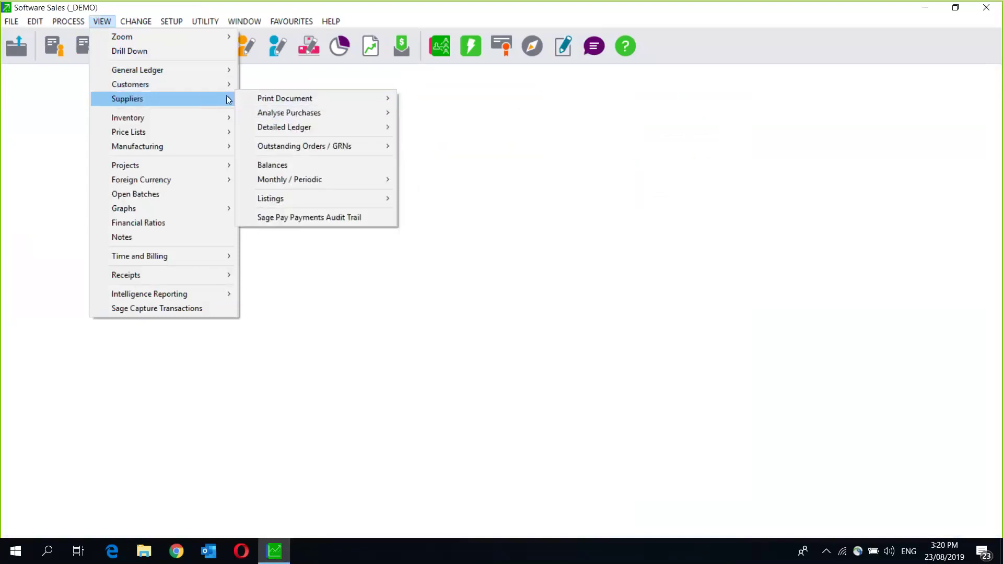
mouse_move(326, 113)
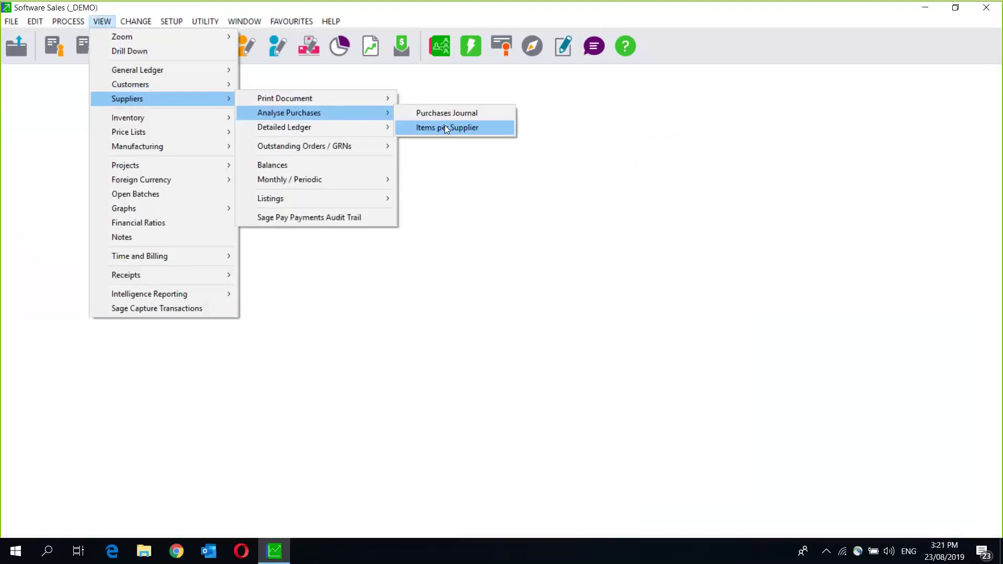
click(446, 127)
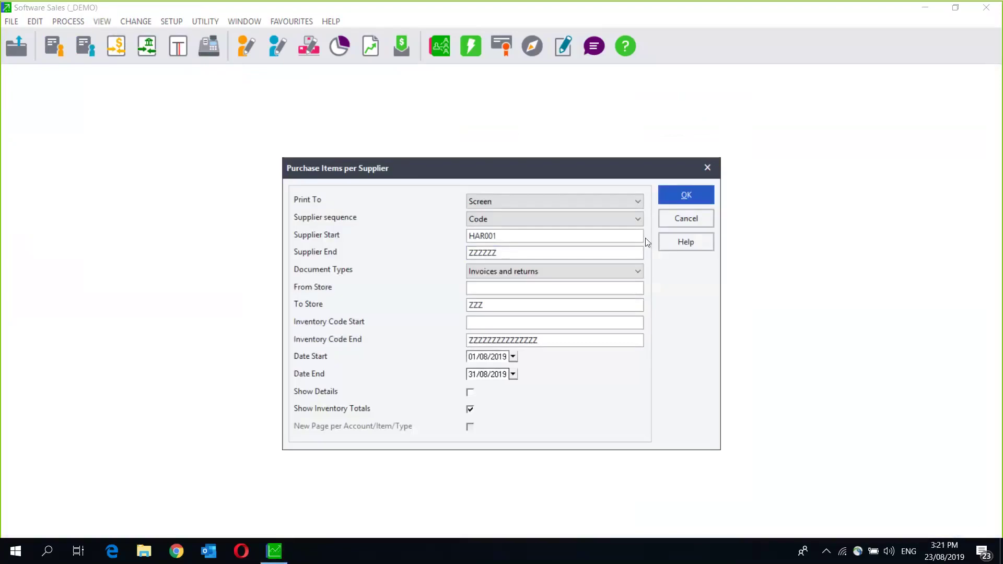
click(684, 223)
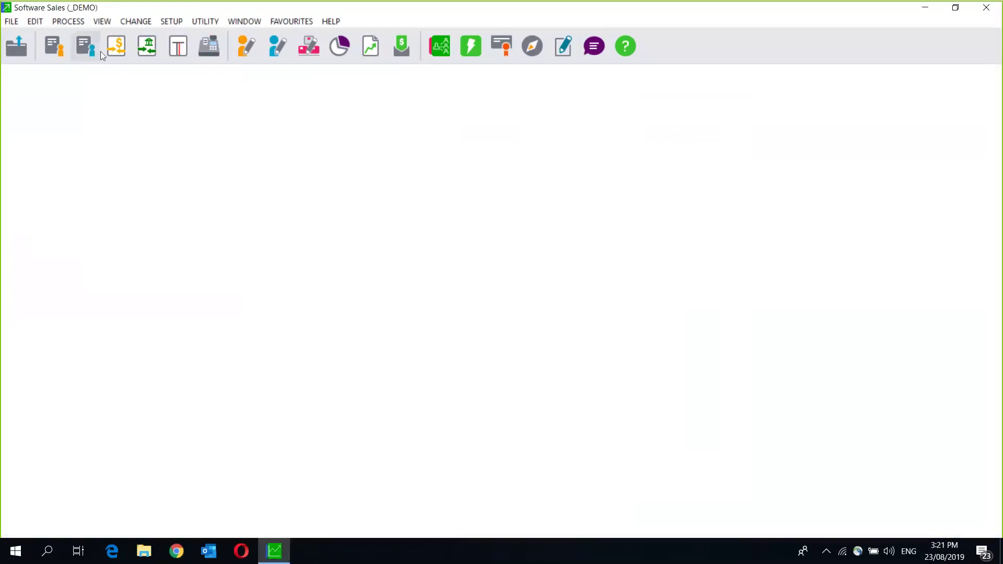
Step: Open the Supplier Detailed Ledger By Supplier options from View > Suppliers
click(109, 25)
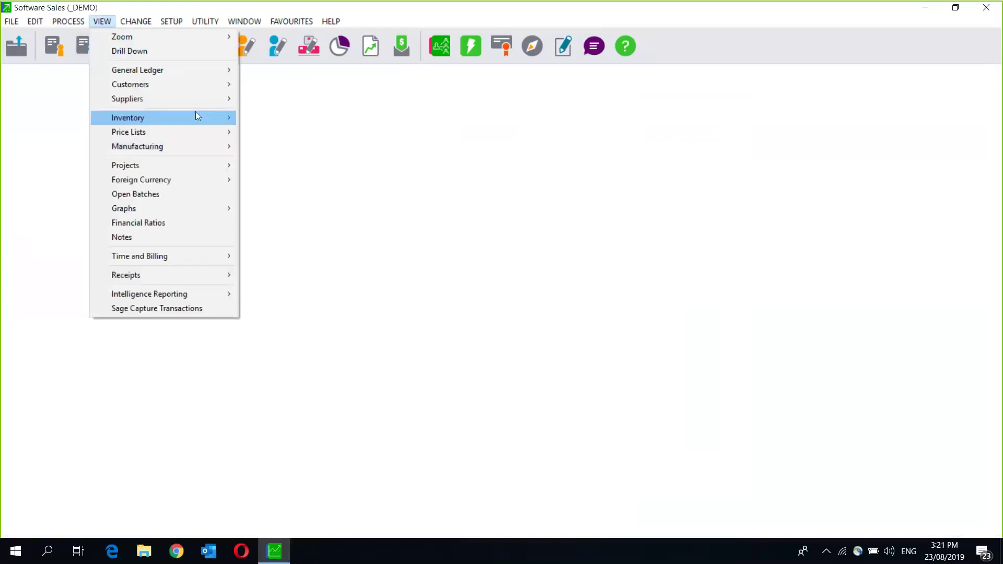
mouse_move(220, 98)
mouse_move(293, 127)
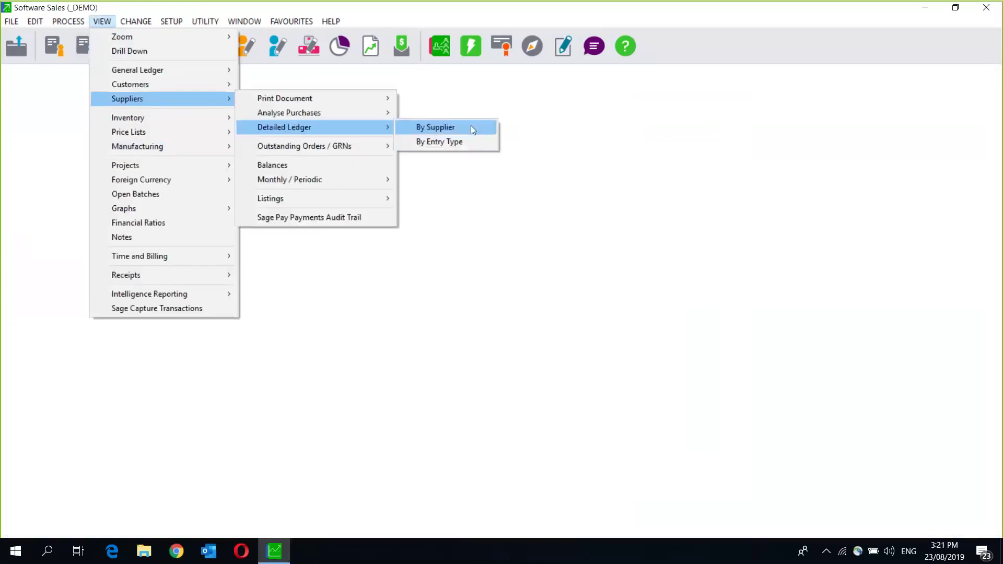
click(470, 128)
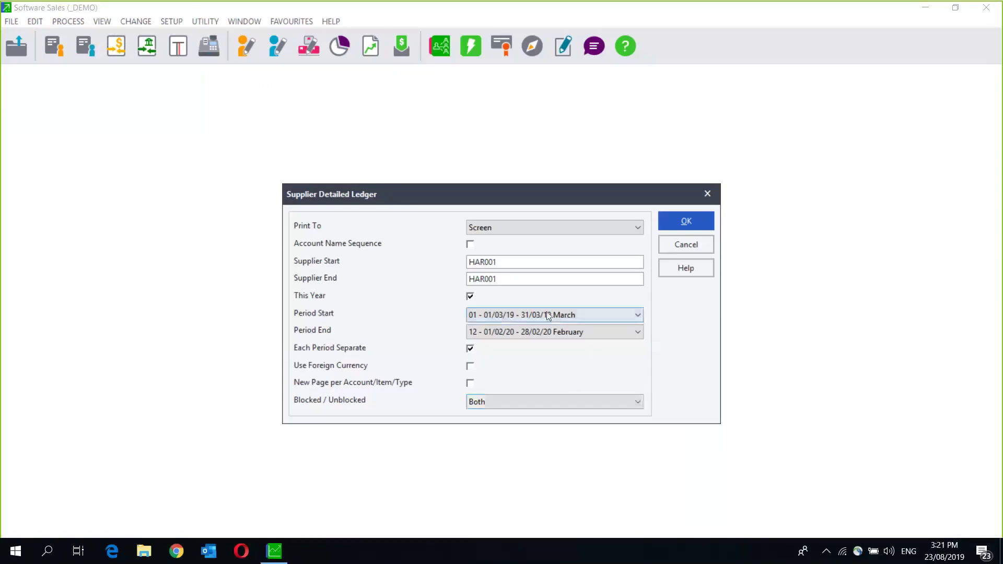
Step: Set Period Start and Period End to 06 - August and run the ledger to screen
click(546, 318)
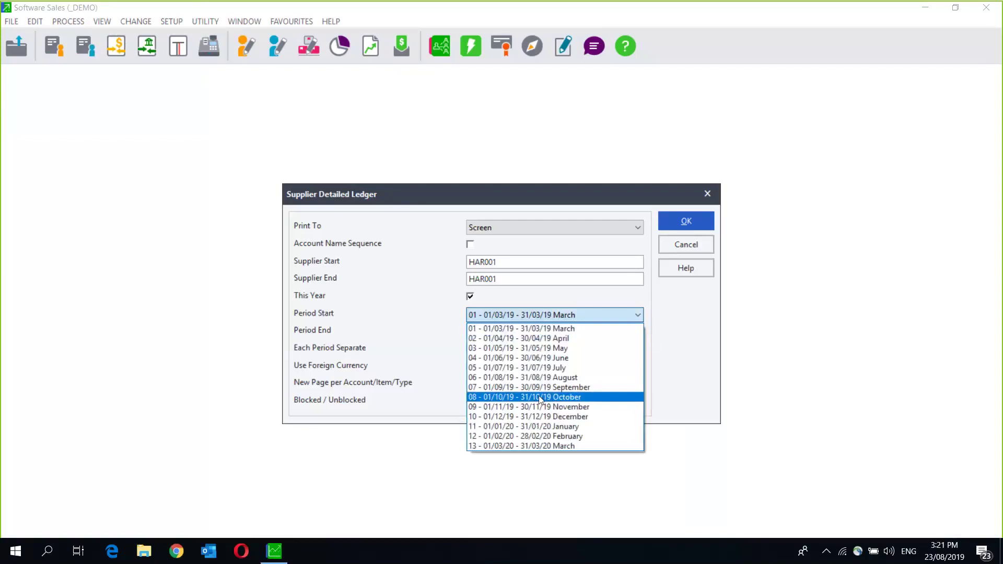
click(541, 377)
click(547, 332)
click(541, 395)
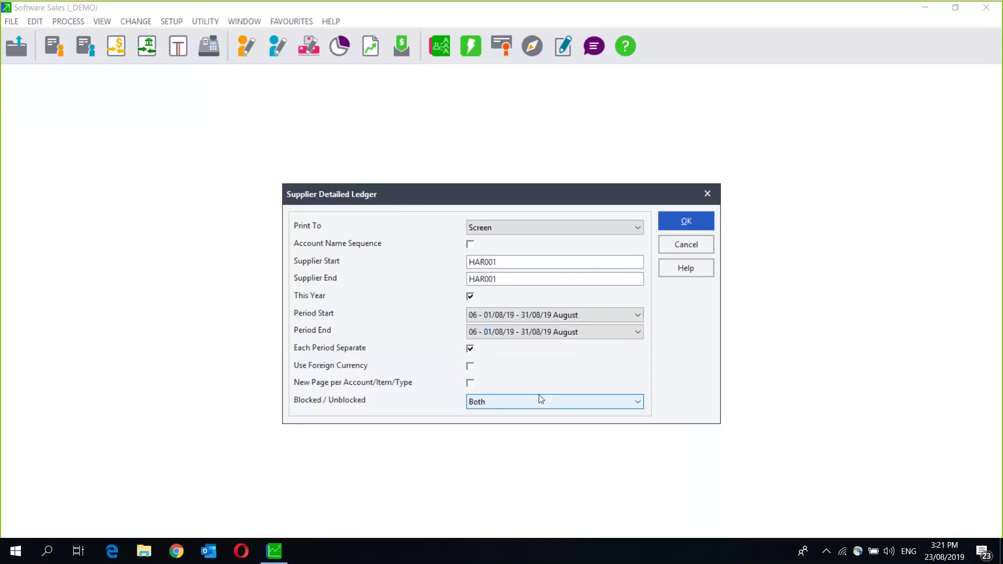
click(685, 219)
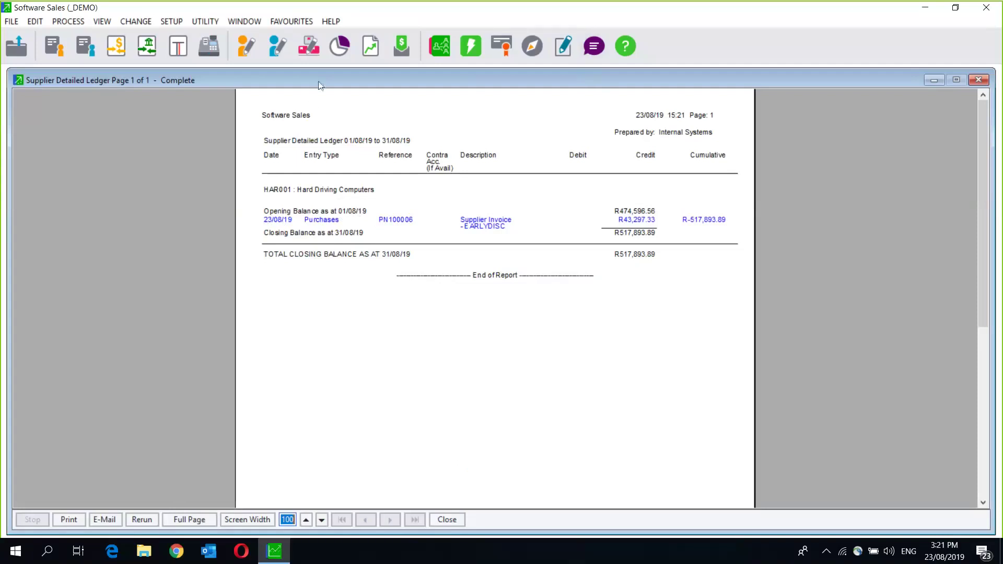
Step: Close the Supplier Detailed Ledger preview after checking its closing balance
drag(320, 85, 54, 85)
click(713, 80)
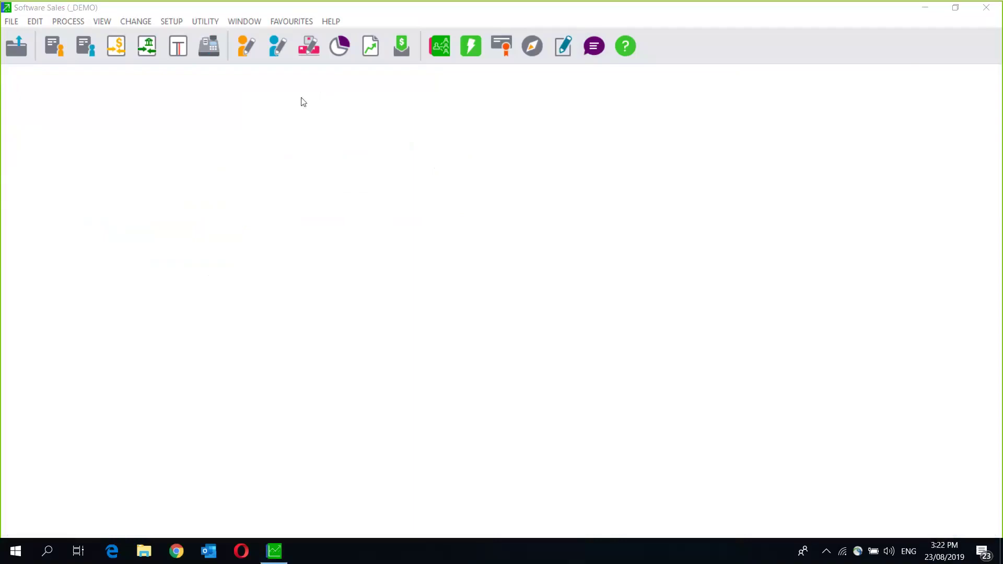
Step: Open the Purchase Items per Supplier report options from the supplier reports menu
click(103, 20)
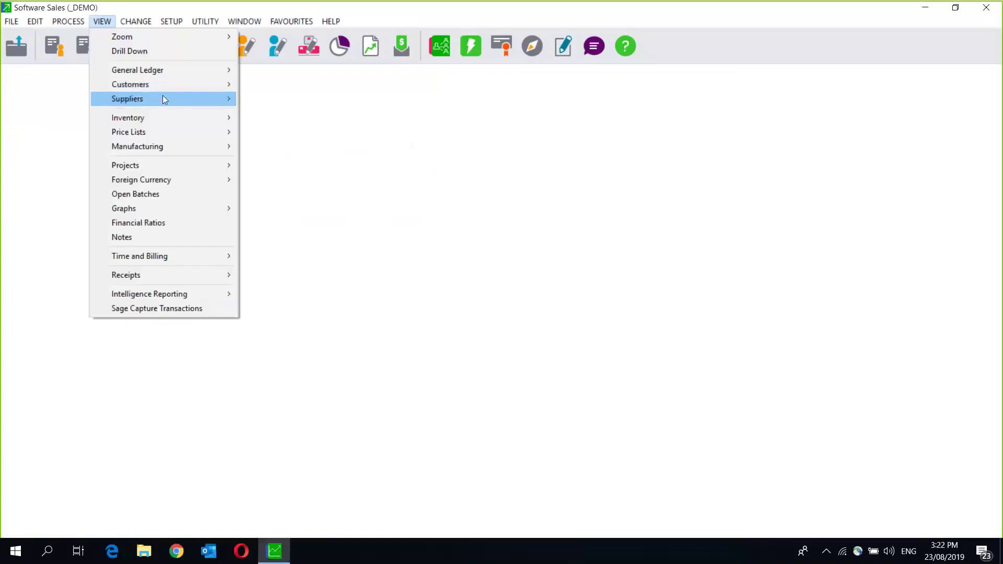
mouse_move(164, 99)
mouse_move(292, 113)
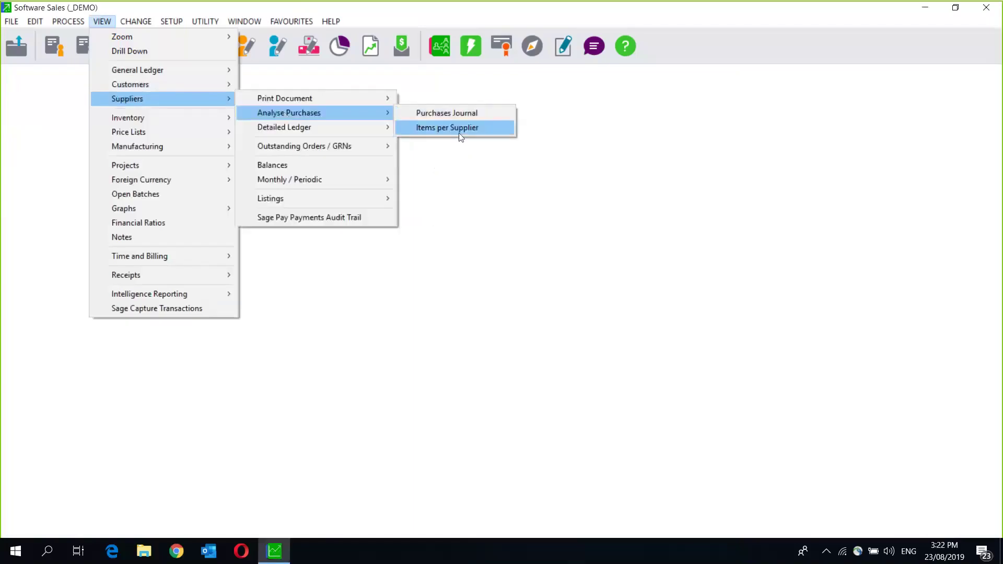
click(459, 128)
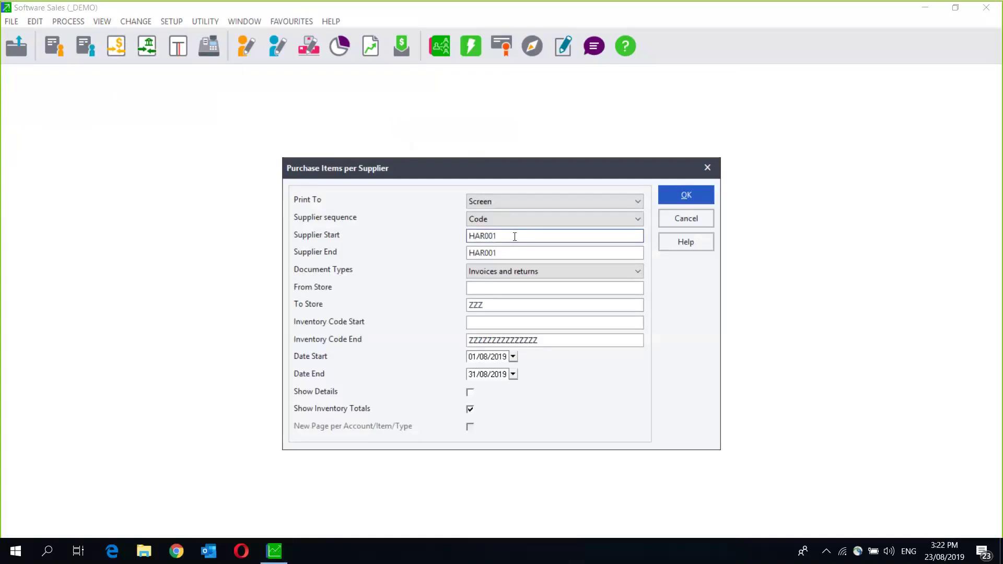
Step: Clear Supplier Start, keeping Print To Screen, Sequence Code and ending supplier ZZZZZZ
click(514, 236)
key(Delete)
click(518, 252)
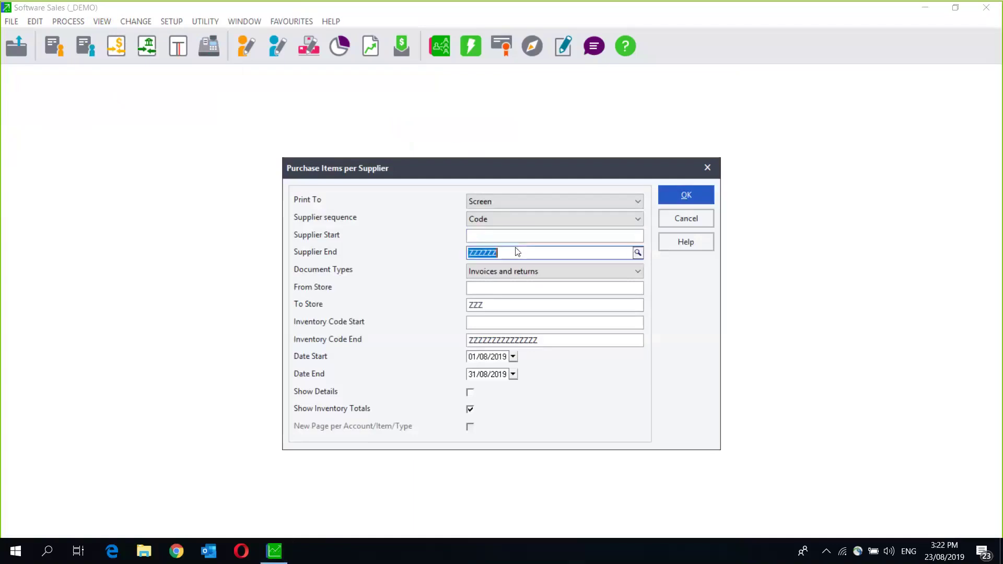
click(502, 202)
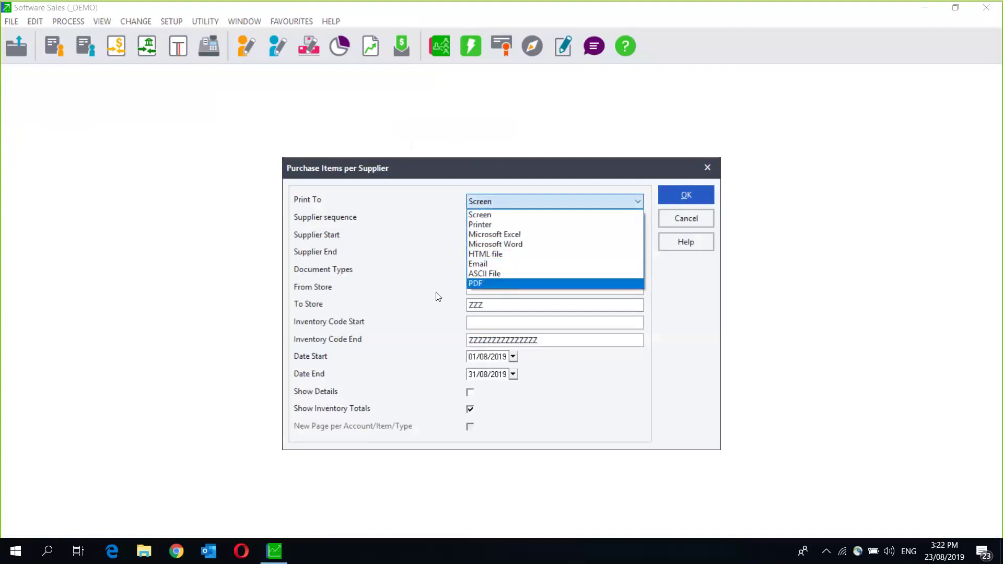
click(437, 273)
click(509, 222)
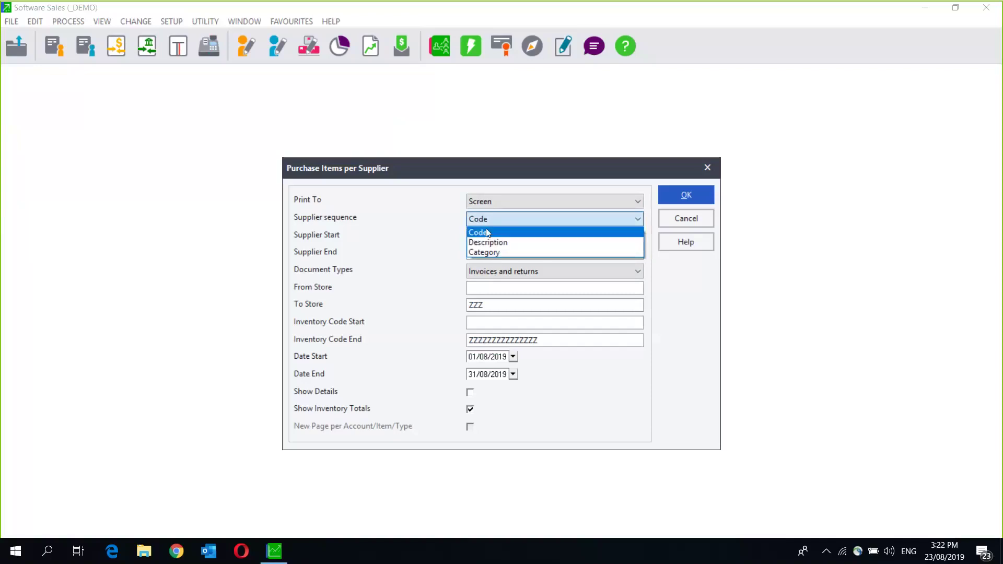
click(487, 232)
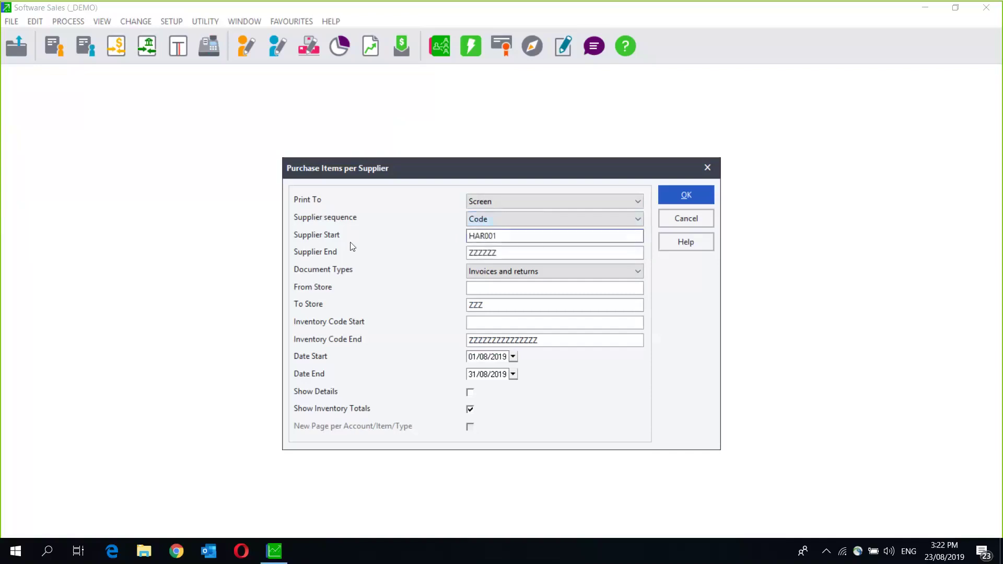
click(506, 233)
key(BackSpace)
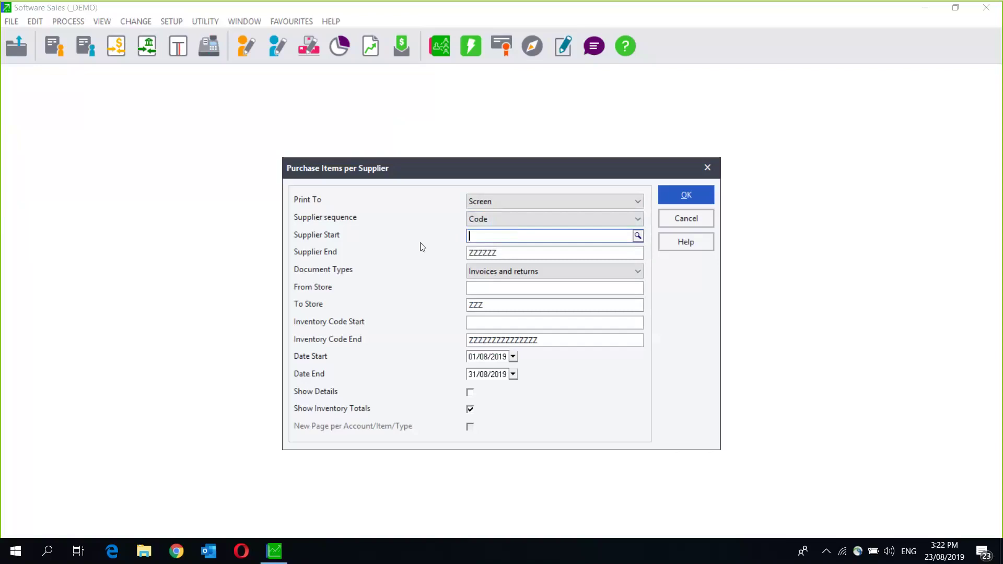
click(507, 254)
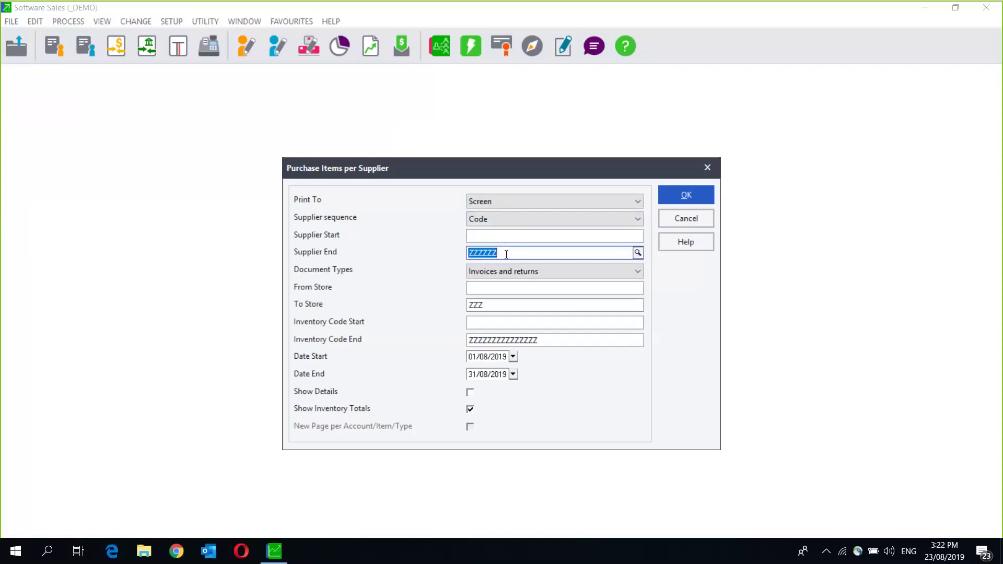
Step: Keep Invoices and returns as document types and leave Show Details unchecked
click(528, 271)
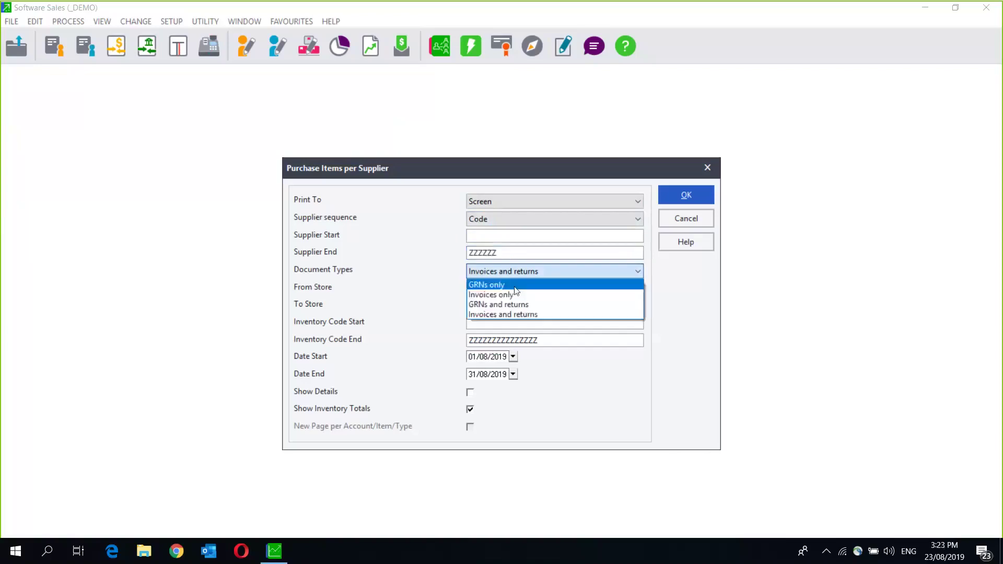
click(525, 315)
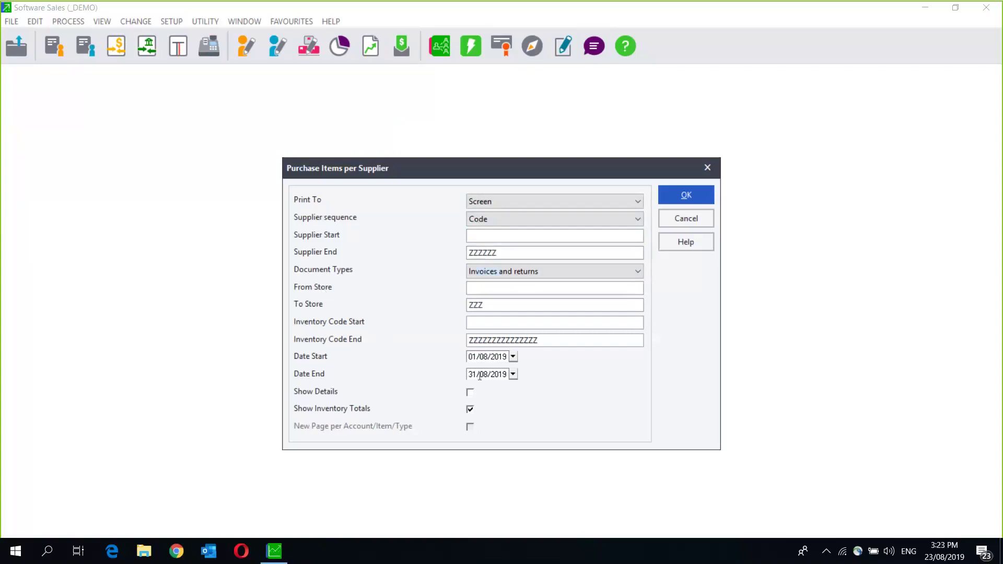
click(503, 340)
key(Tab)
key(Tab)
key(Tab)
click(470, 392)
click(469, 394)
Step: Preview the August summary on screen, then rerun it with Show Details ticked
click(689, 197)
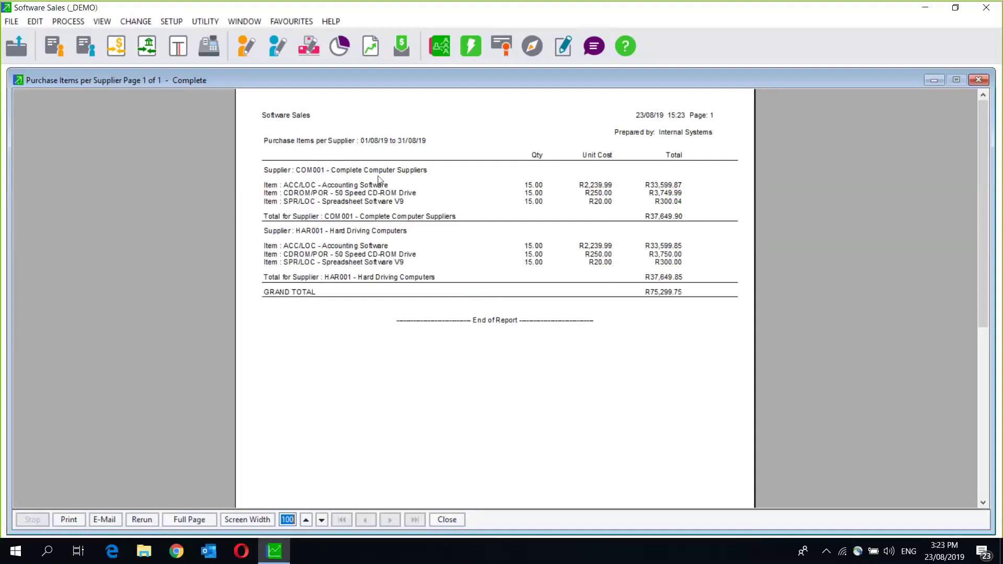
click(142, 520)
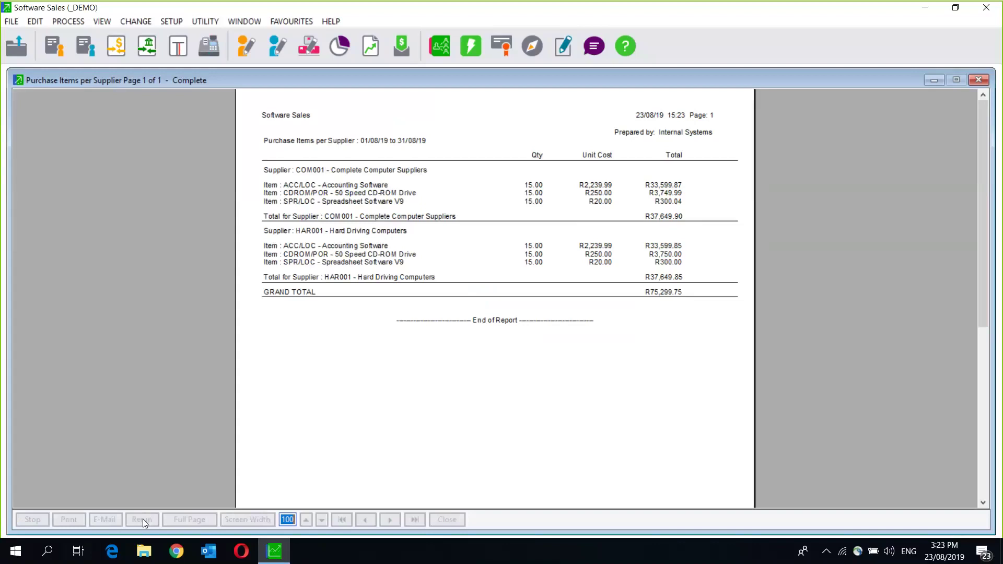
click(470, 391)
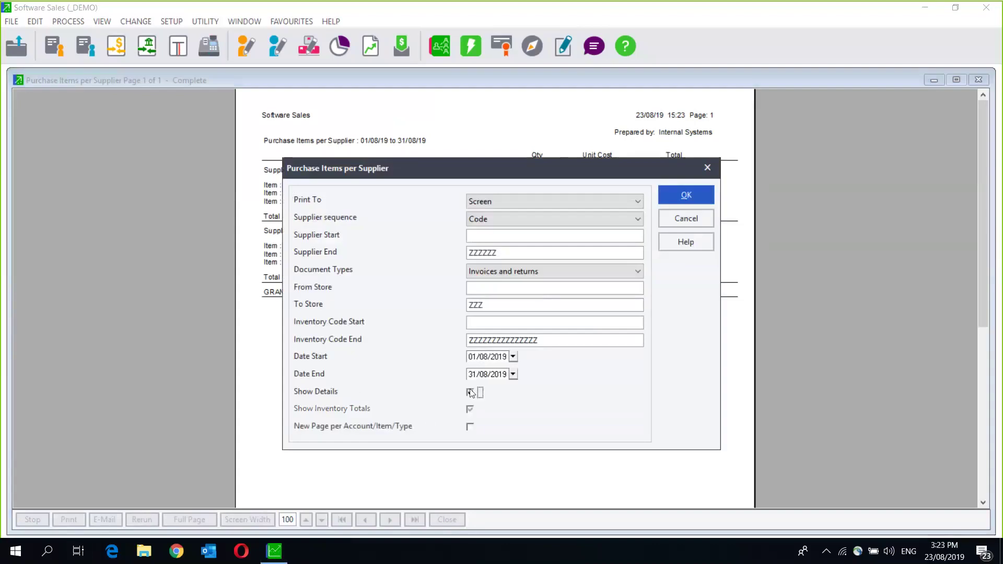
Step: Generate the detailed report listing each invoice line per item, totalling R75,299.75
click(686, 196)
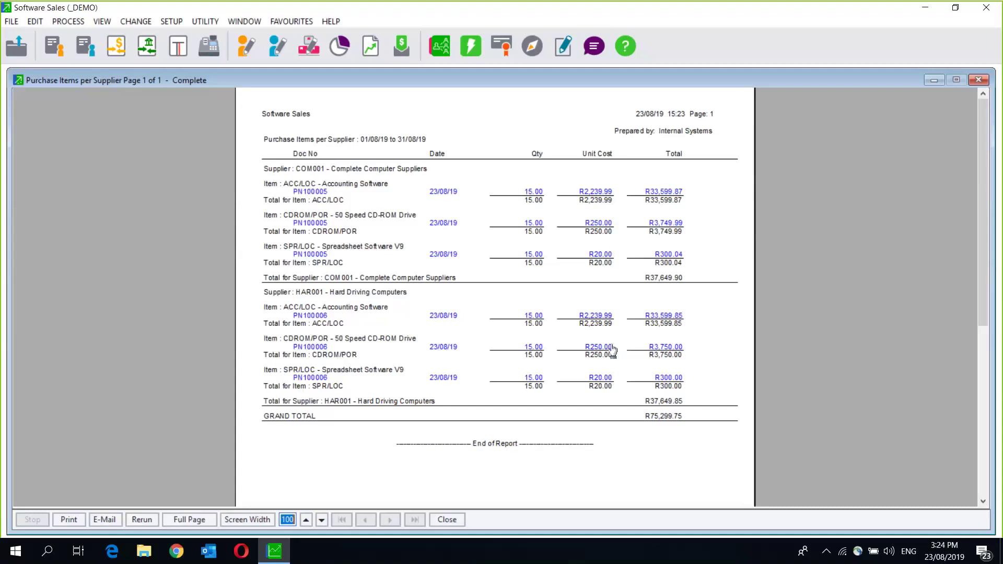
click(500, 103)
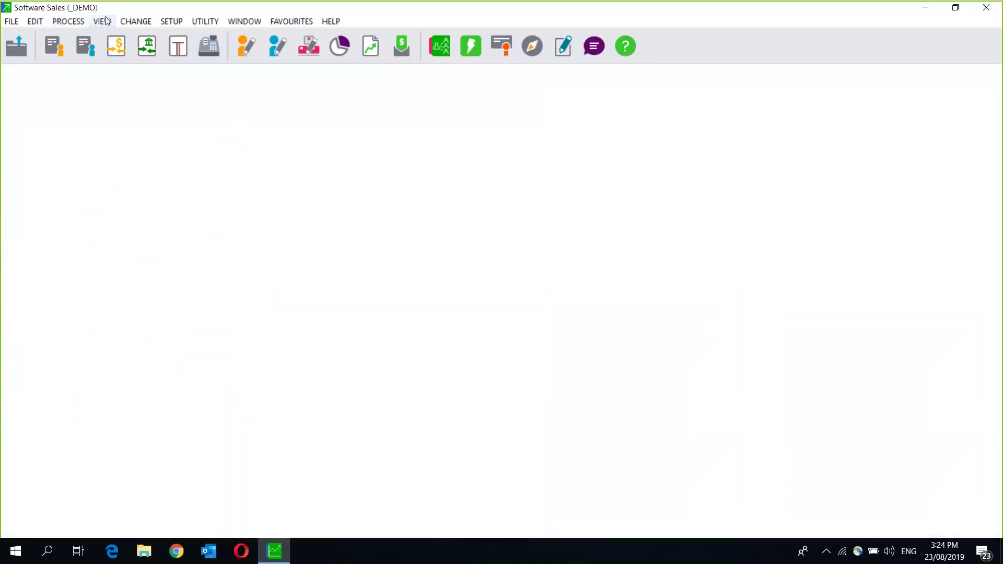
Step: Run the Supplier Detailed Ledger By Supplier for period 06 August, This Year, to screen
click(101, 21)
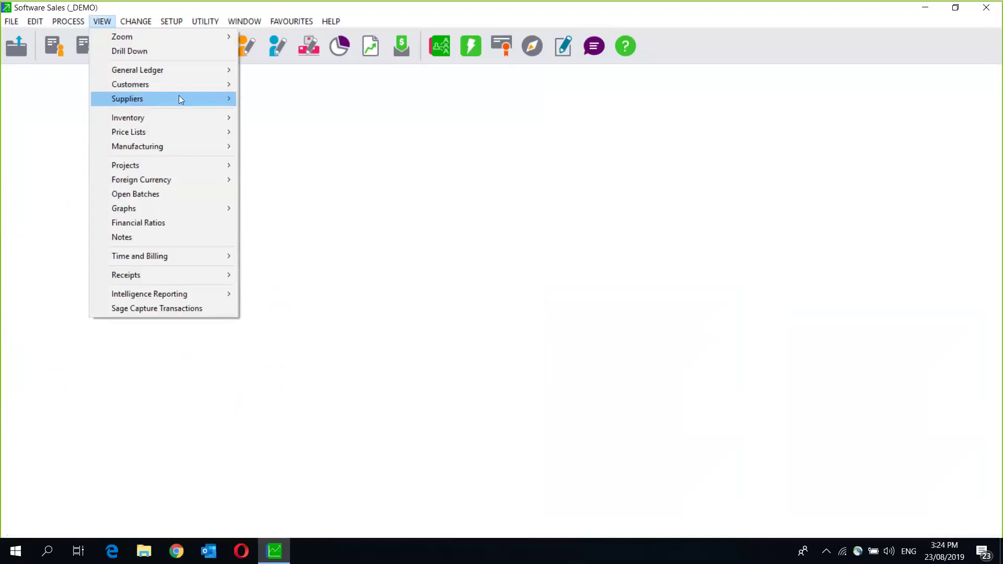
mouse_move(179, 99)
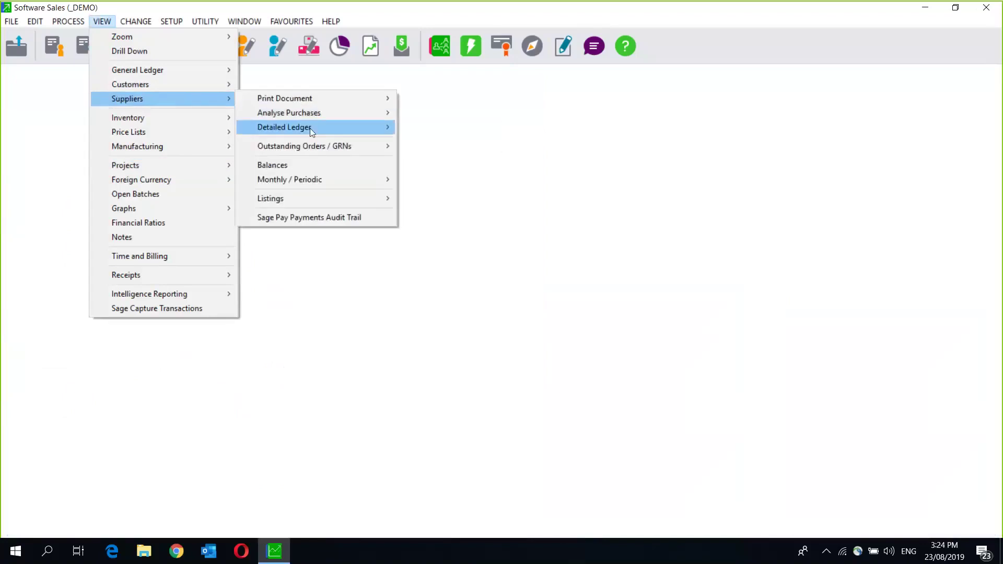
mouse_move(309, 127)
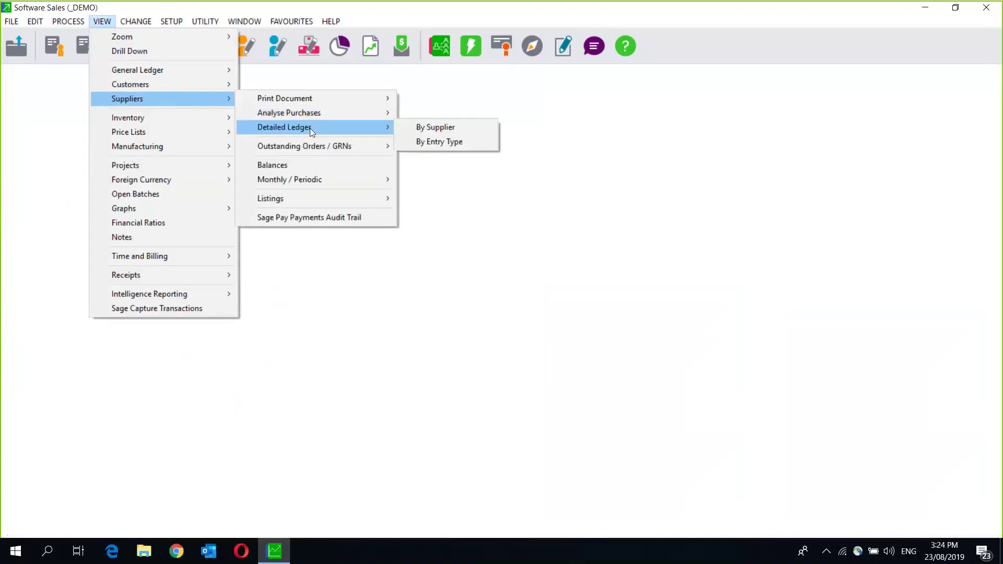
click(462, 125)
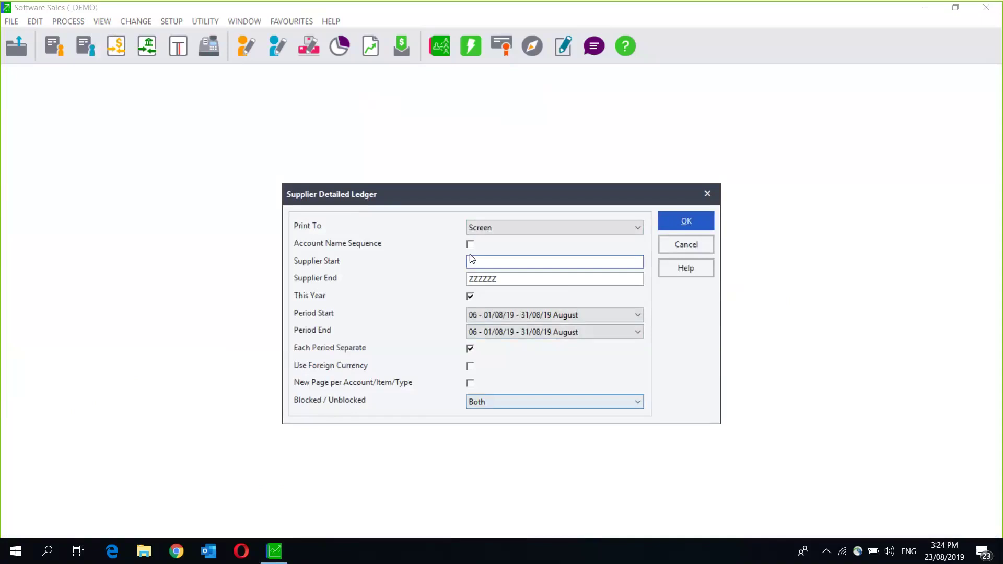
click(470, 296)
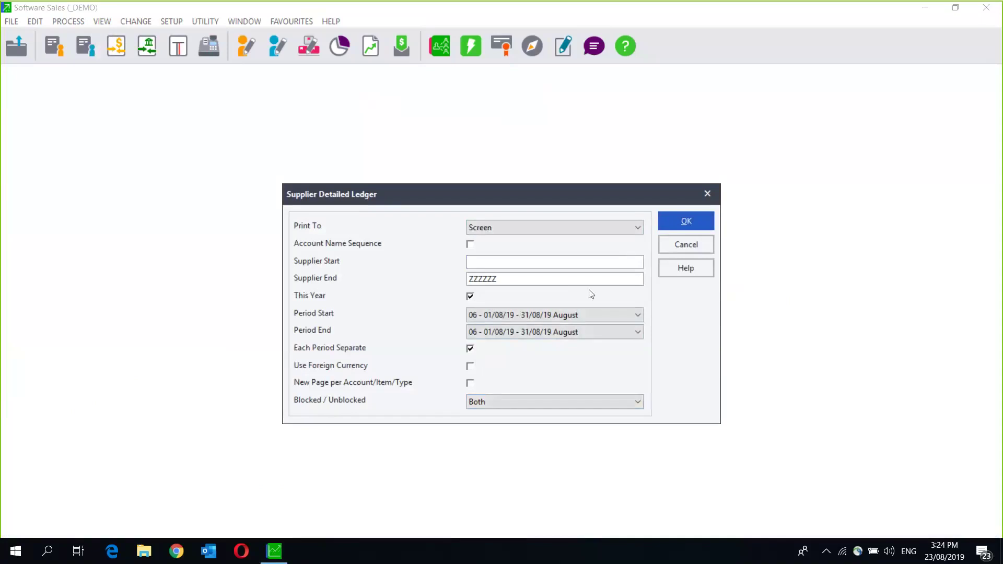
click(667, 224)
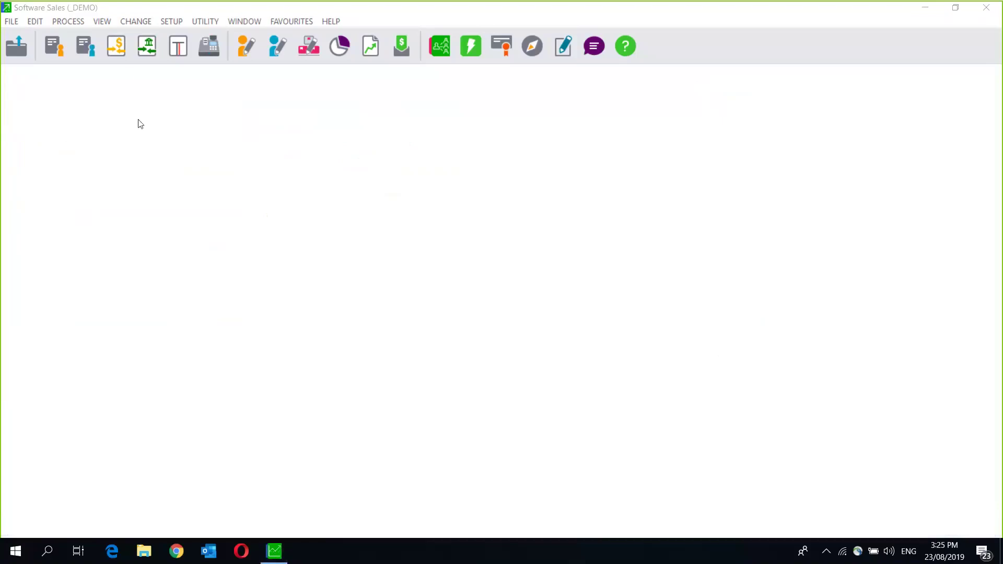
Step: Open the Supplier Detailed Ledger By Entry Type report options
click(105, 23)
mouse_move(155, 97)
mouse_move(293, 102)
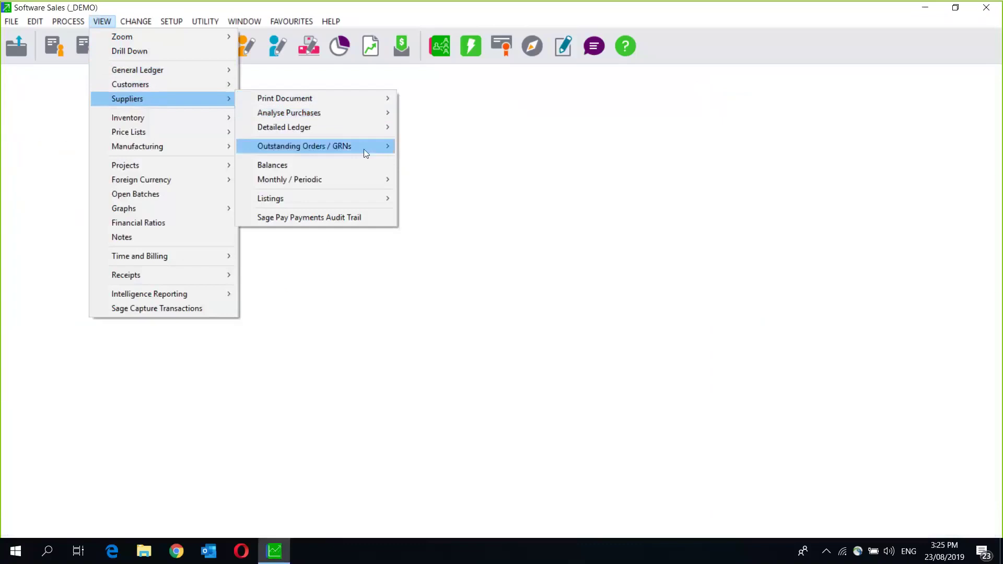
mouse_move(364, 151)
mouse_move(360, 129)
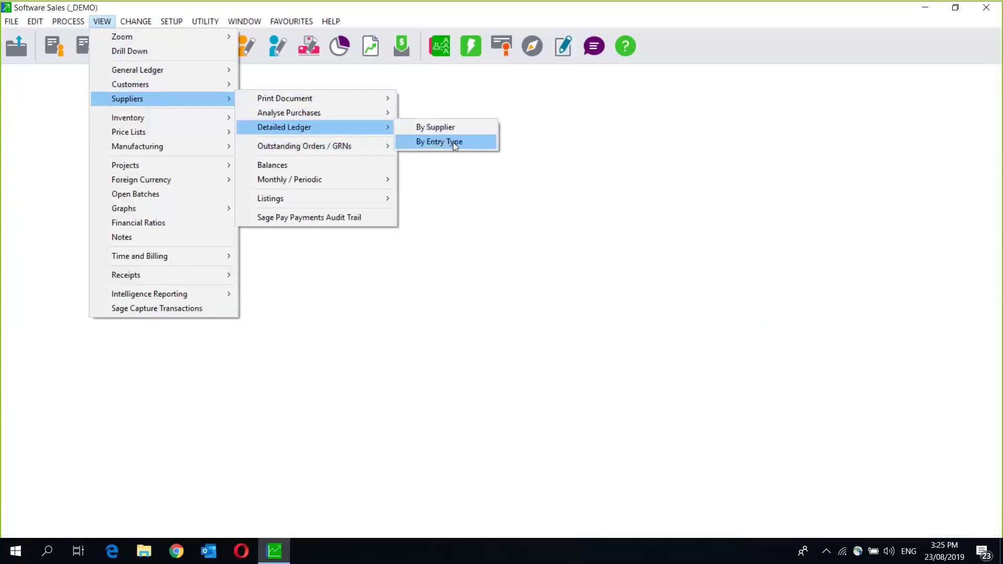
click(453, 142)
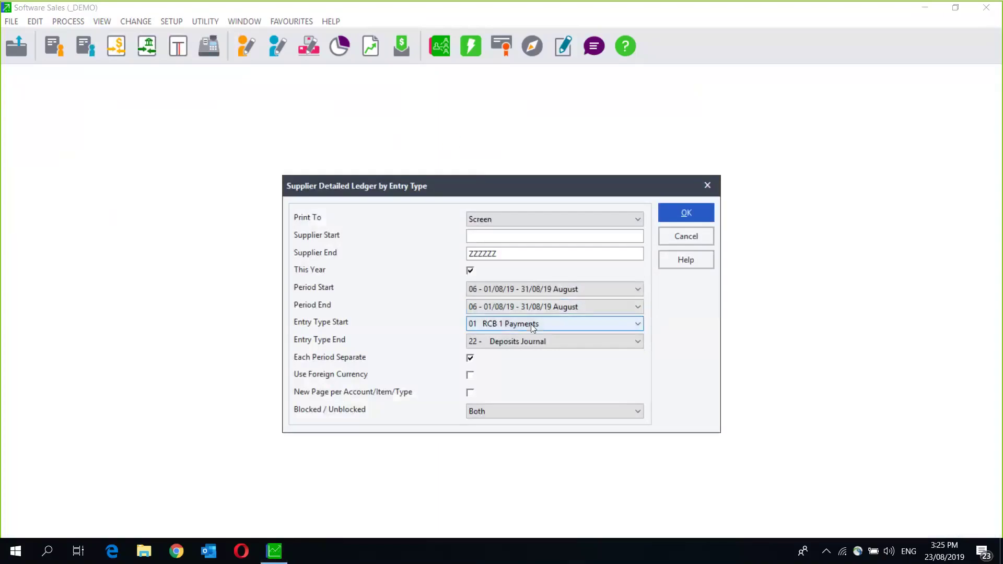
Step: Set periods 01 (March 2019) to 13 (March 2020) and preview the ledger
click(531, 342)
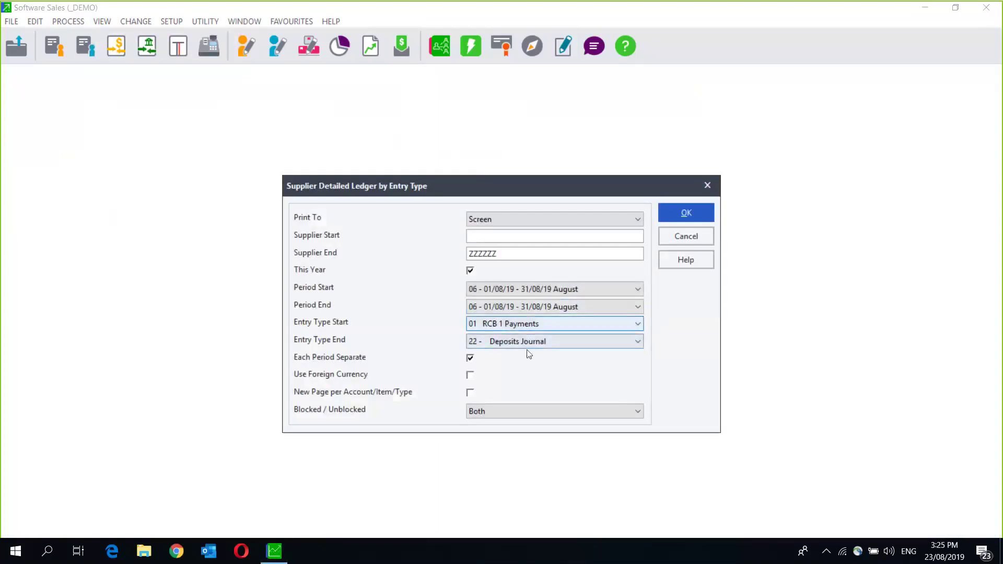
click(580, 311)
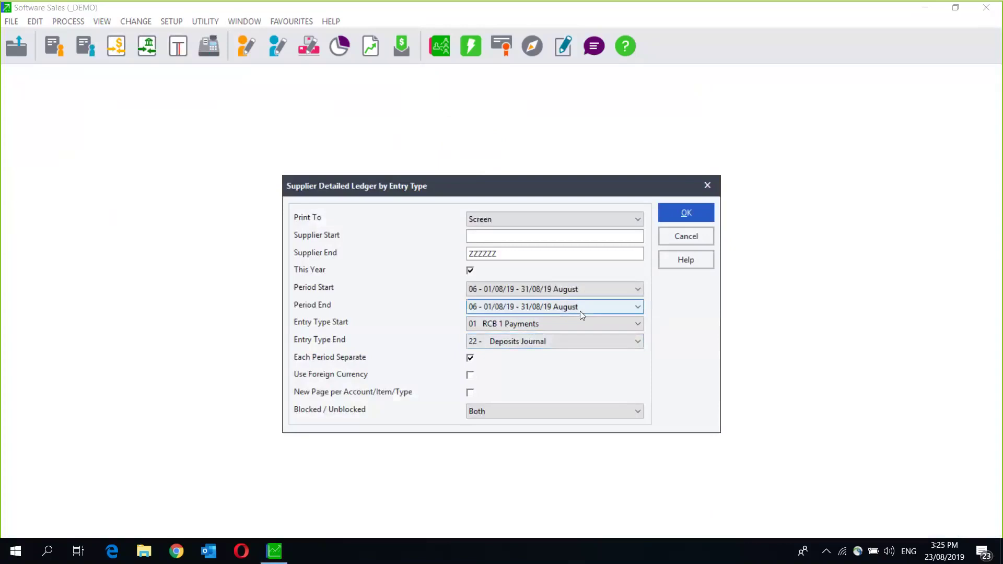
click(579, 312)
click(583, 289)
click(583, 289)
click(523, 302)
click(543, 307)
click(538, 436)
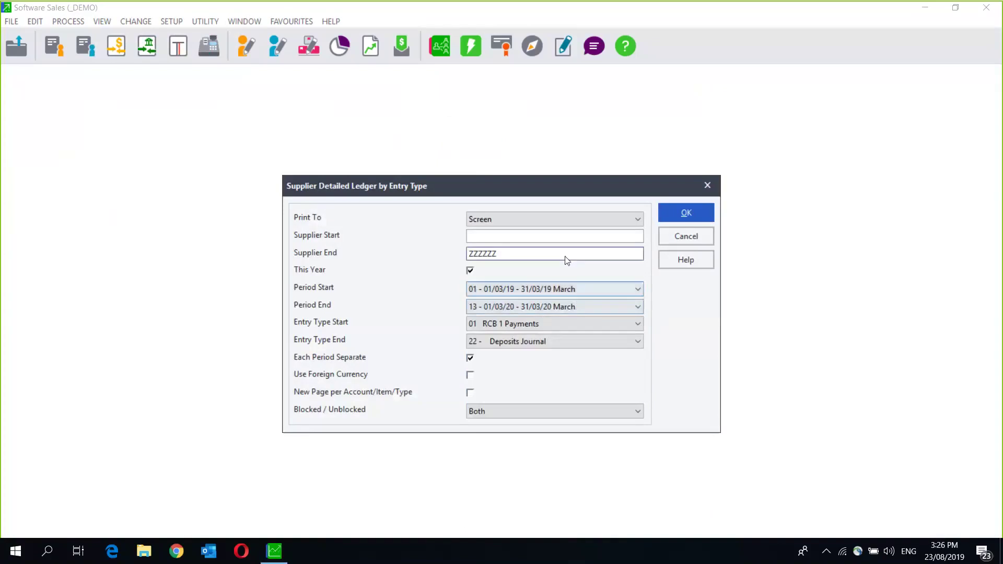
click(685, 214)
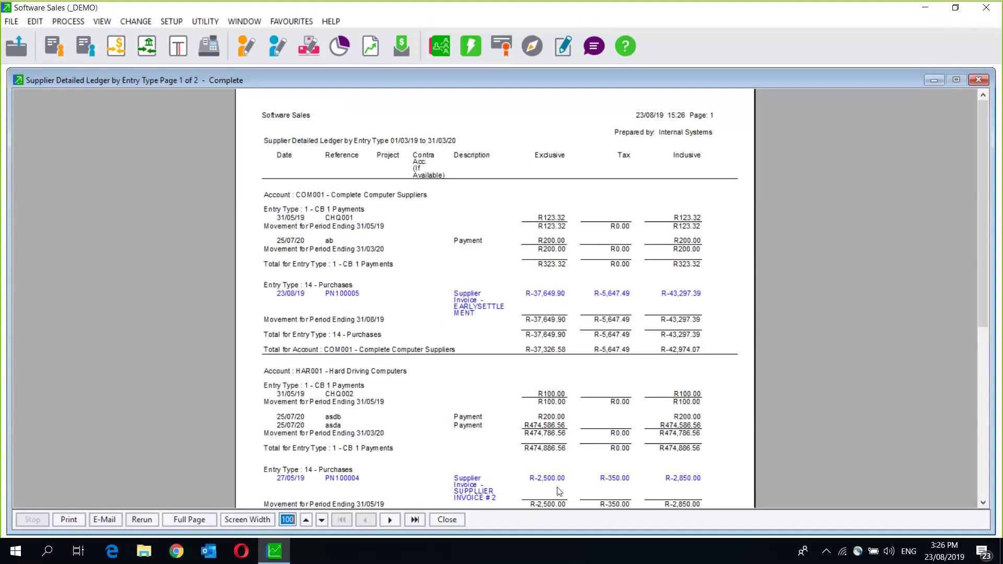
Step: Close the Supplier Detailed Ledger by Entry Type preview
click(409, 372)
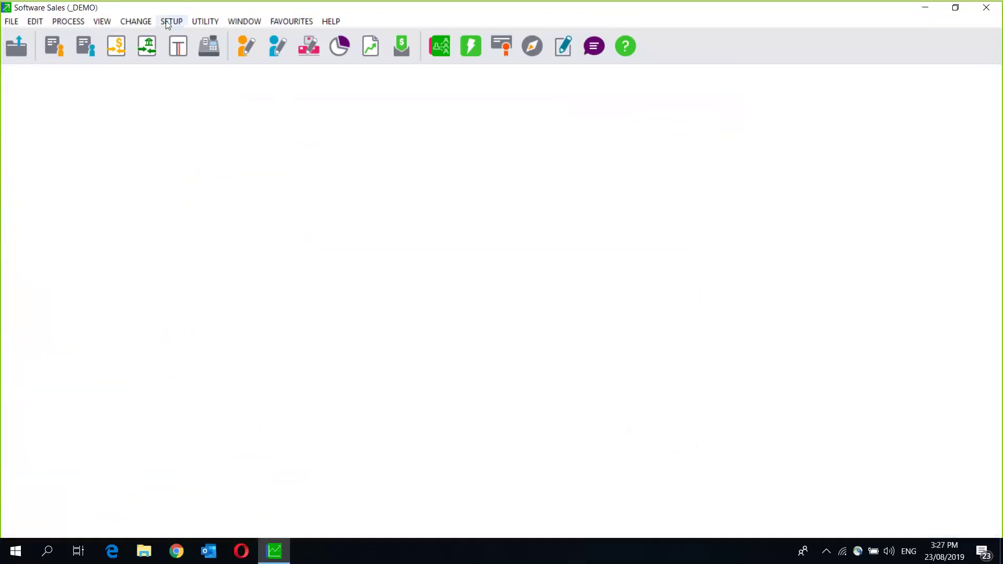
Step: Preview the Summary of Supplier Outstanding Orders report for purchase orders
click(102, 20)
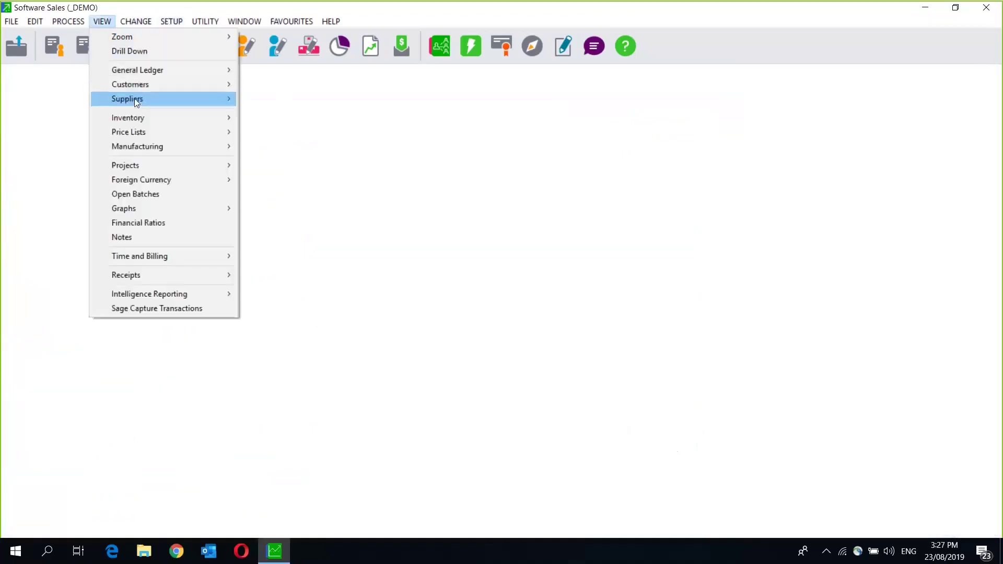
mouse_move(133, 98)
mouse_move(330, 146)
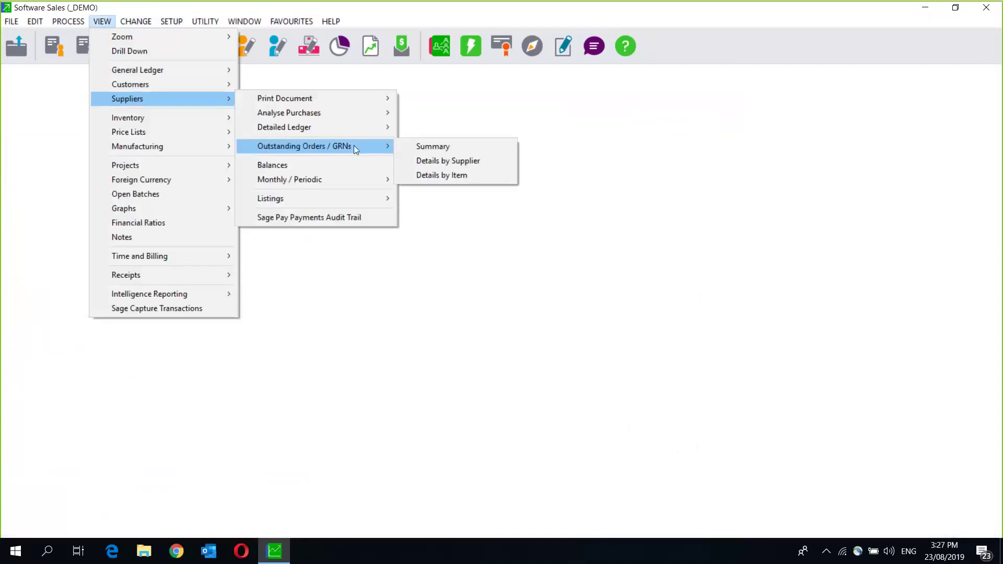
click(432, 145)
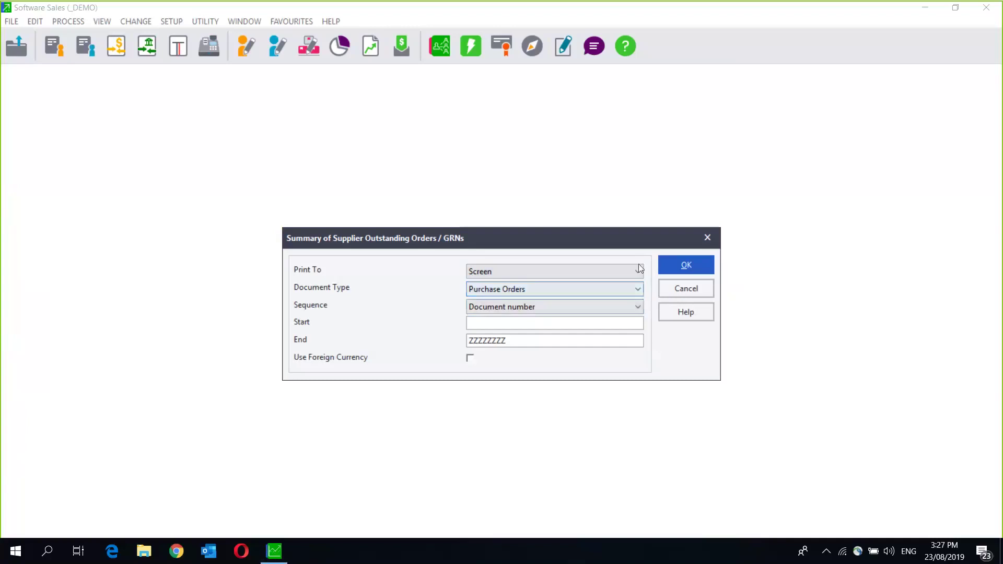
click(685, 264)
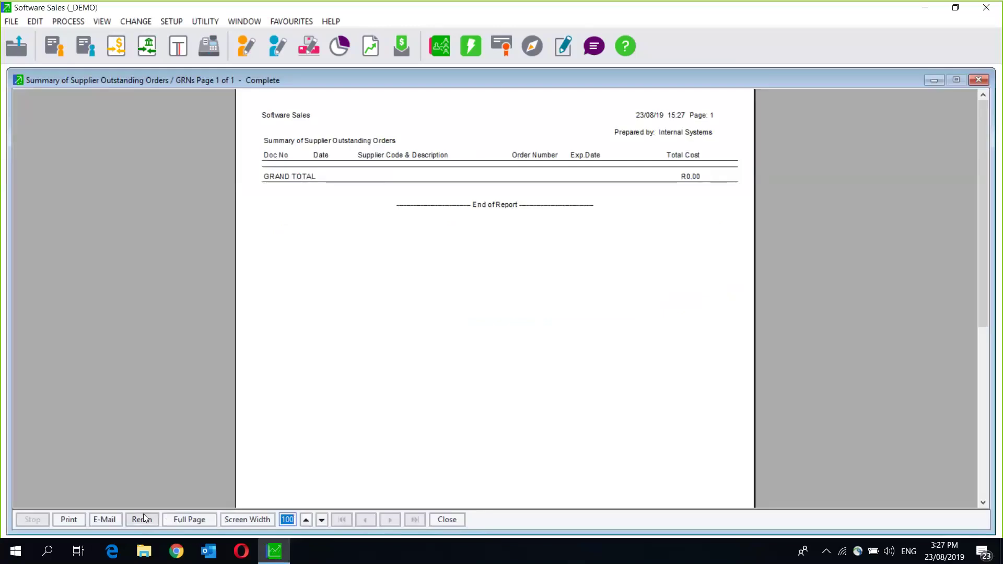
Step: Rerun the summary with Document Type GRNs, then close the empty preview
click(145, 519)
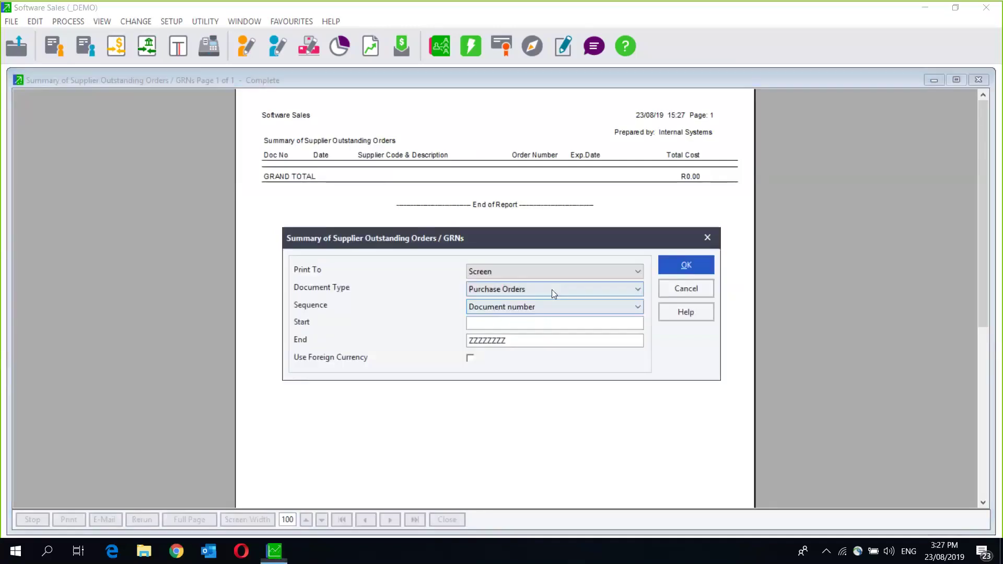
click(552, 290)
click(517, 308)
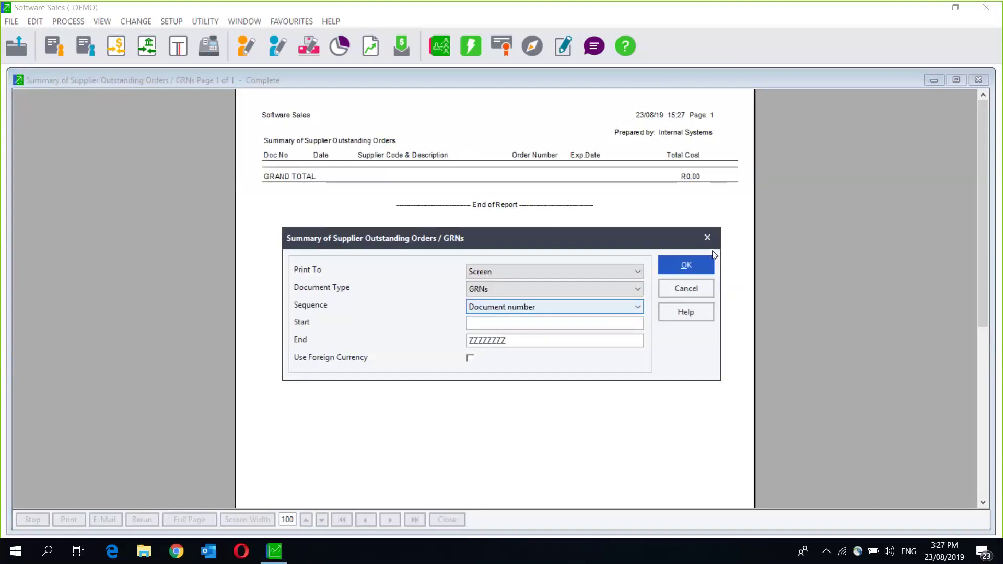
click(686, 266)
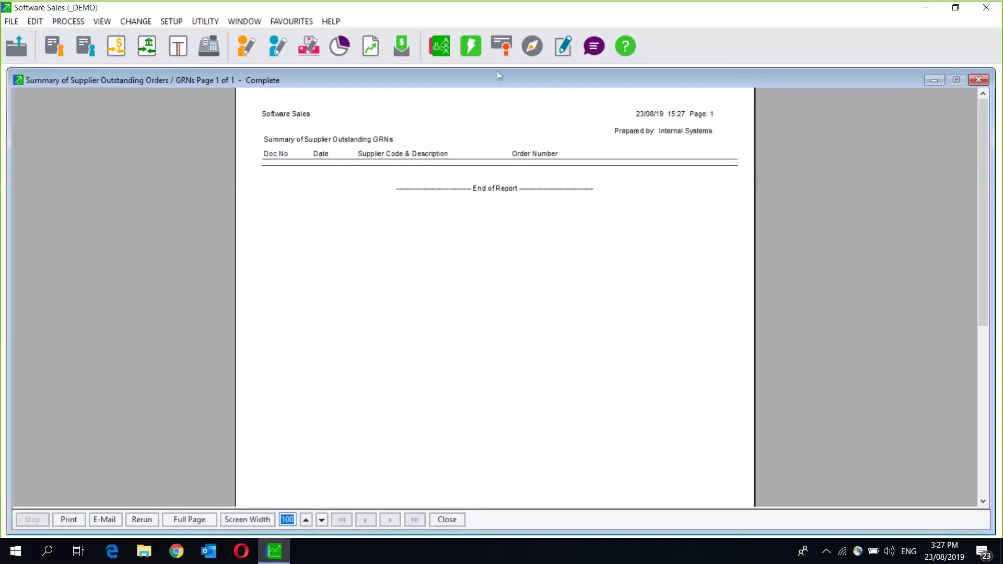
drag(497, 78, 202, 84)
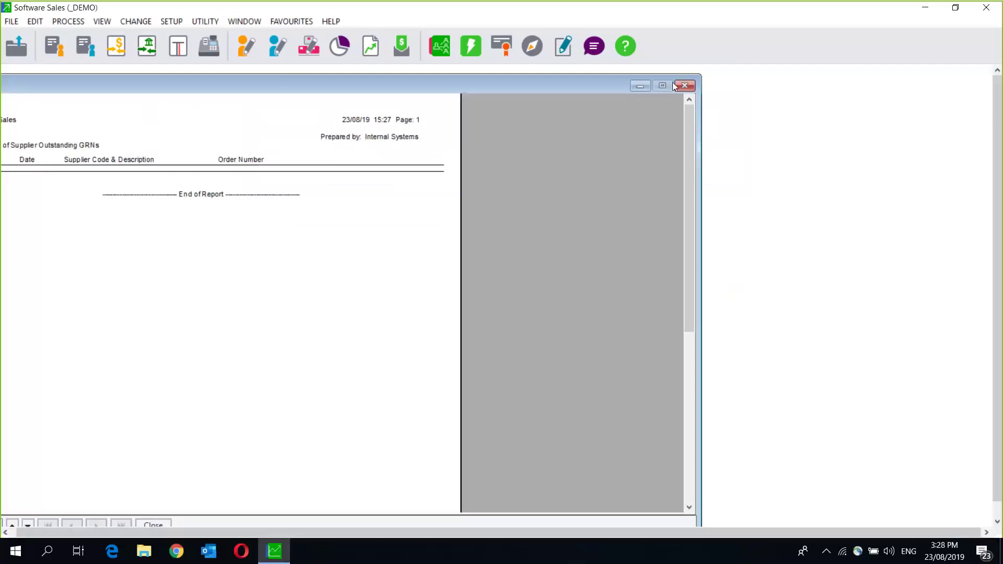
click(673, 84)
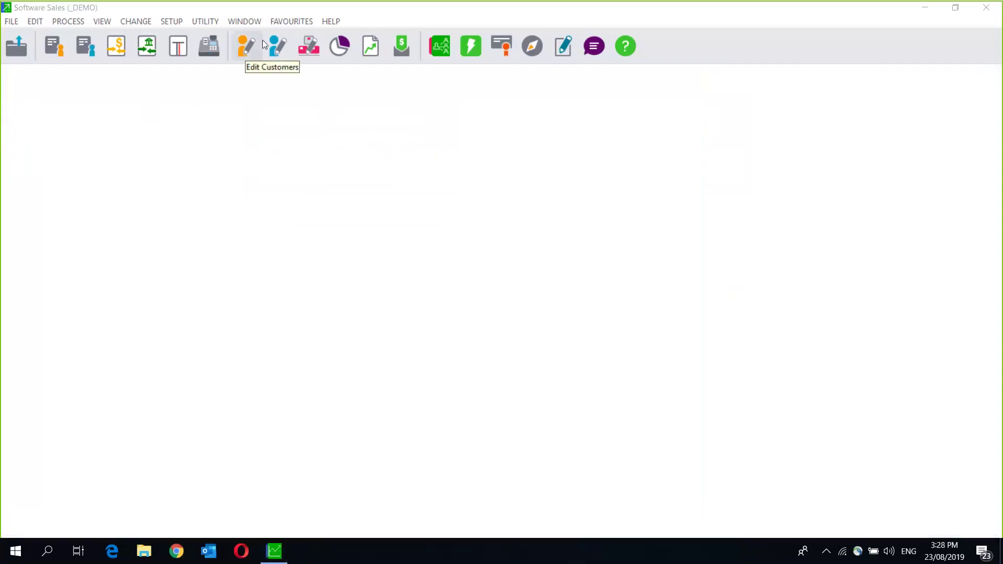
Step: Preview the Outstanding GRNs Details by Supplier report (R0.00 total) and close it
click(102, 21)
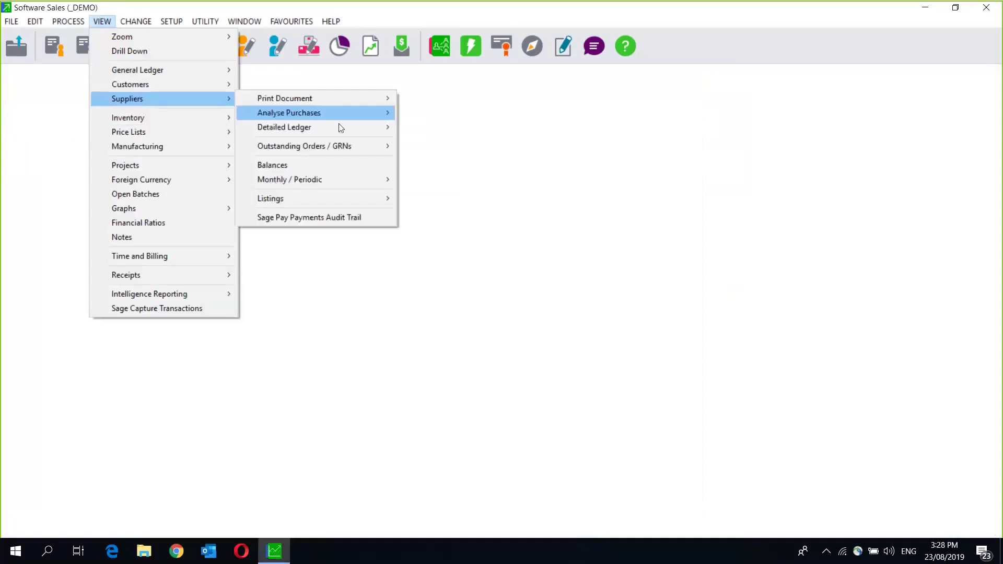
mouse_move(366, 147)
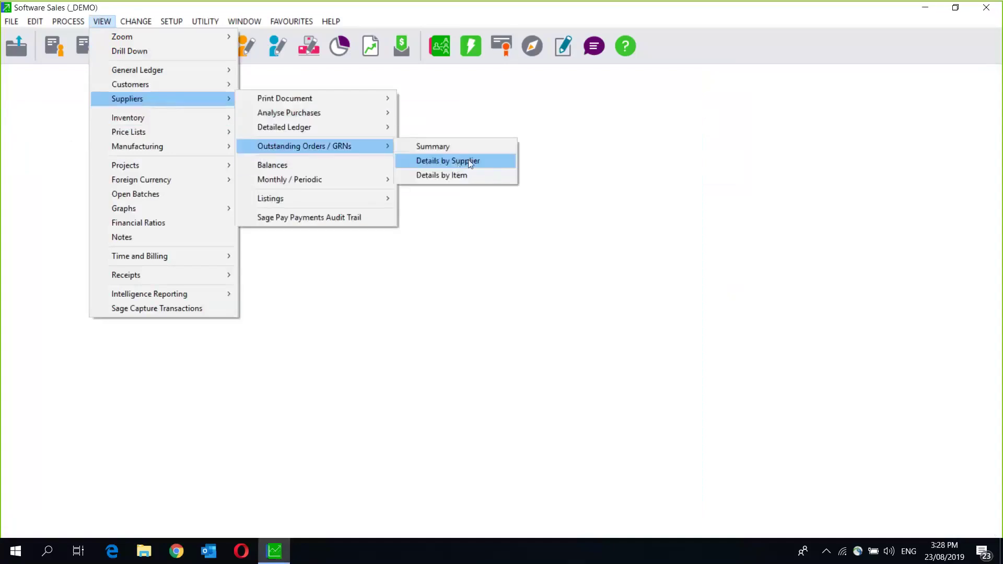
click(456, 163)
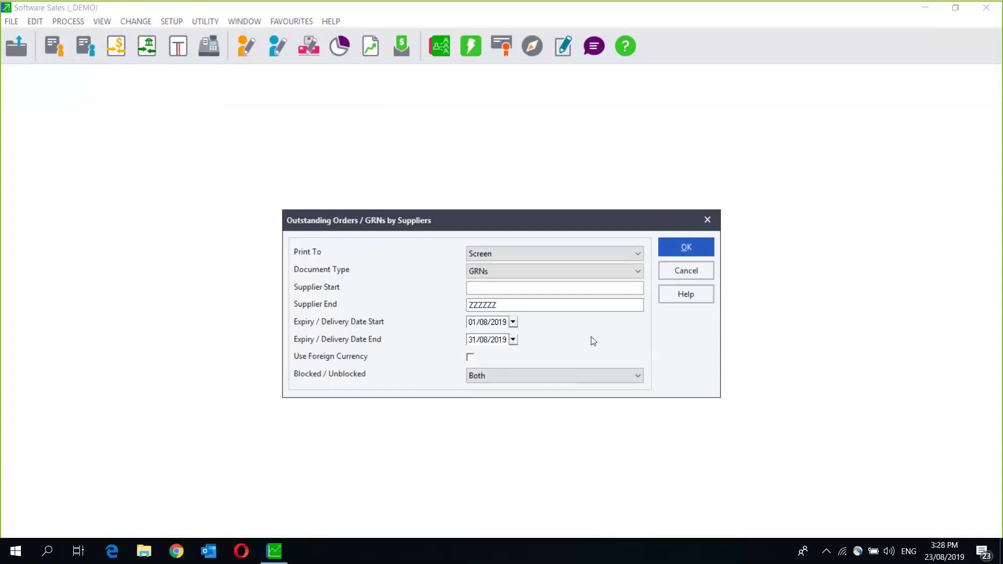
click(678, 249)
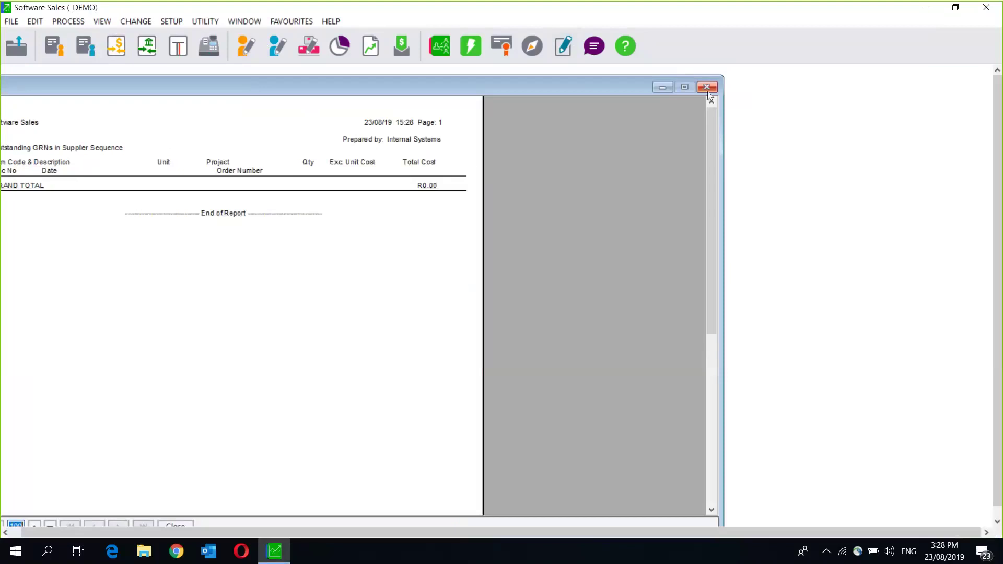
click(707, 91)
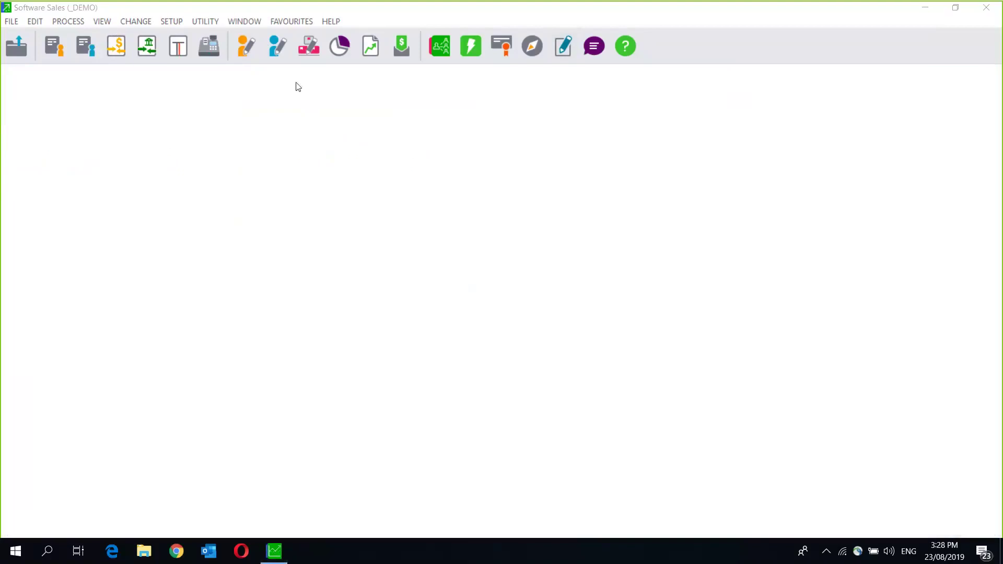
click(103, 23)
Step: Preview the Supplier Balances per period report, then reopen its options via Rerun
mouse_move(188, 99)
mouse_move(295, 145)
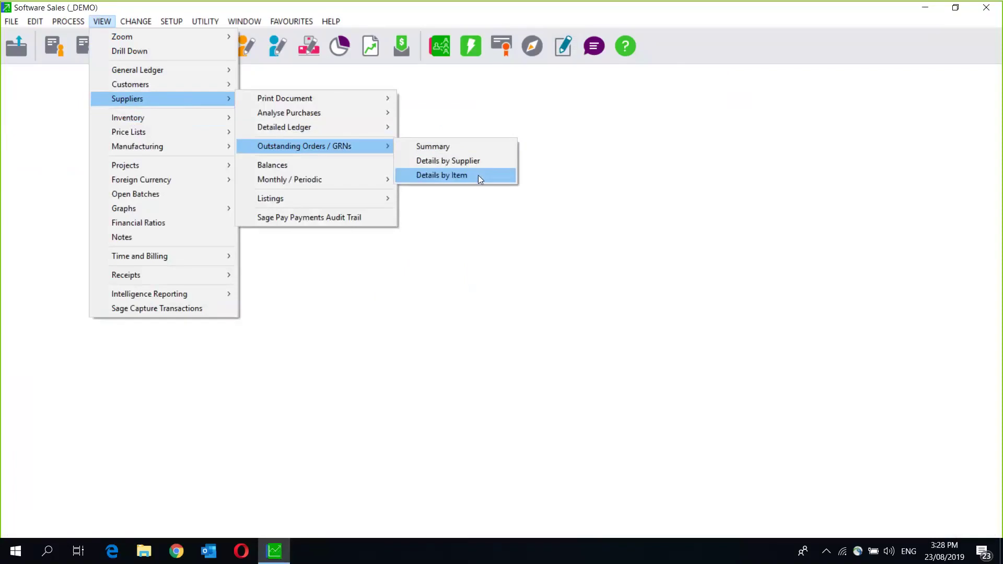
click(331, 170)
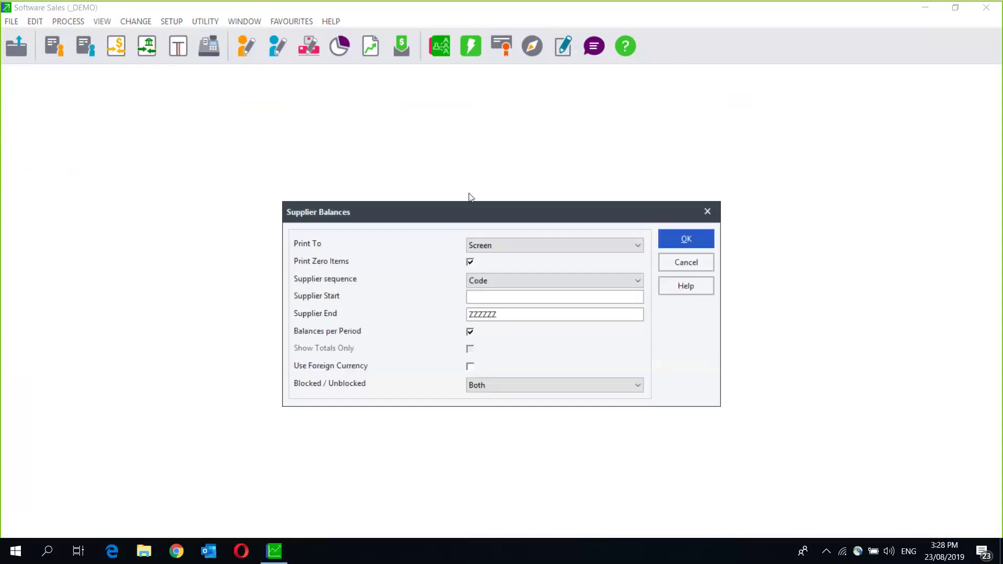
click(691, 238)
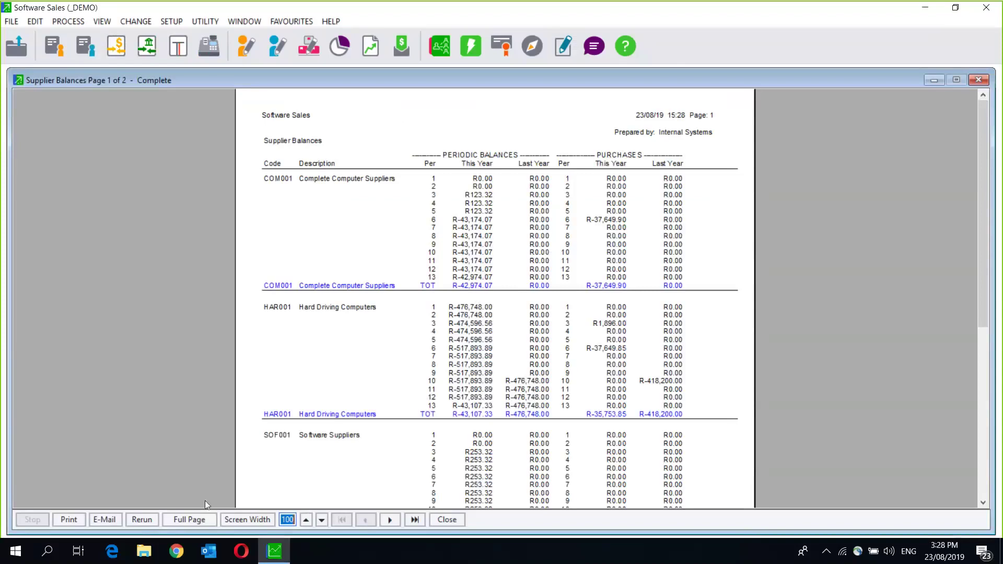
click(140, 520)
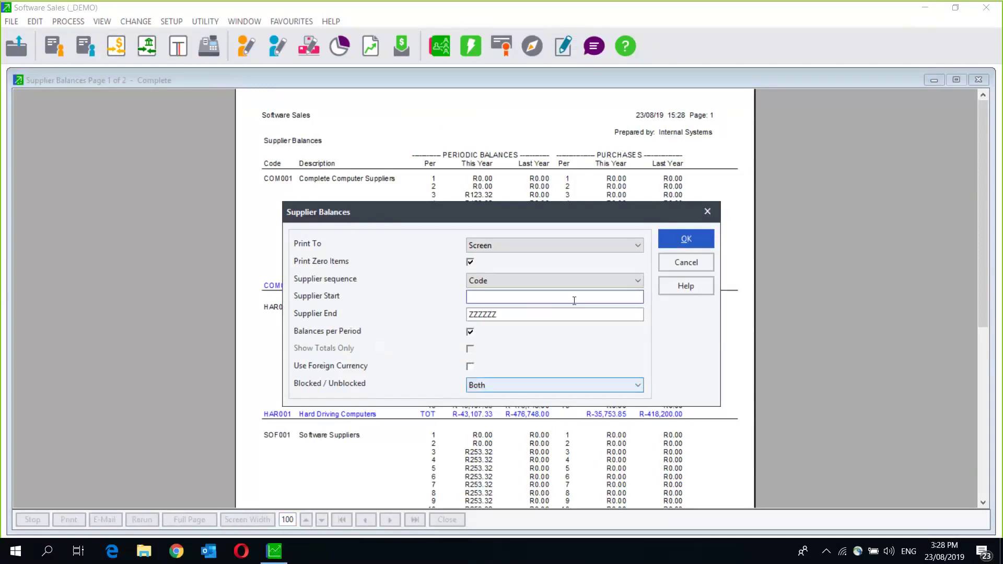
Step: Preview supplier balances as grand totals only, with balances per period turned off
click(470, 332)
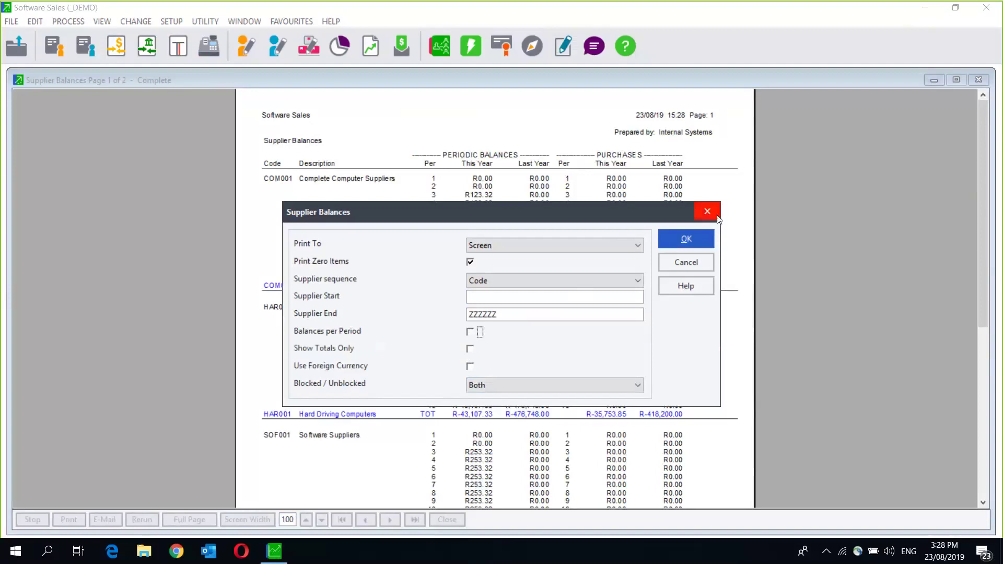
click(469, 349)
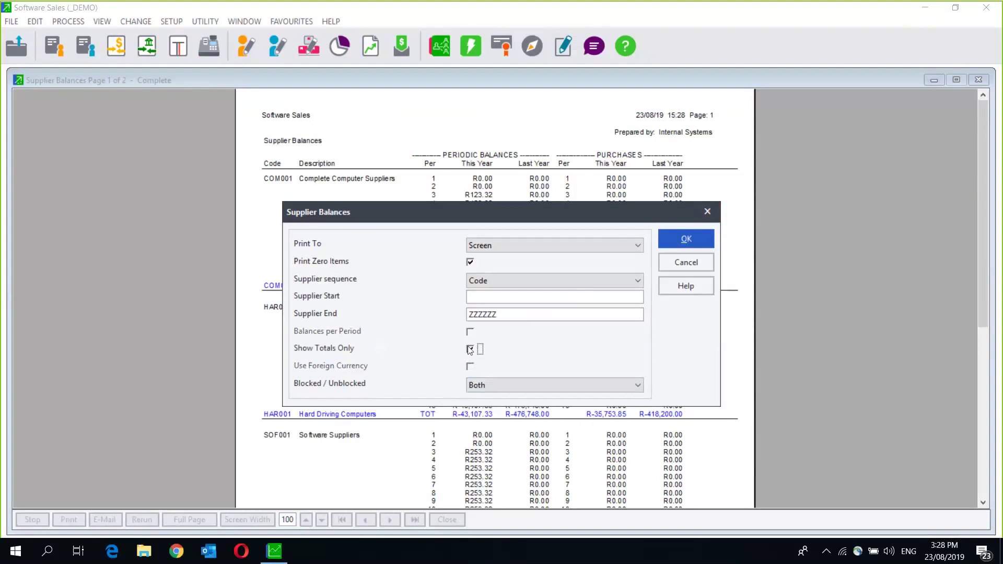
click(685, 239)
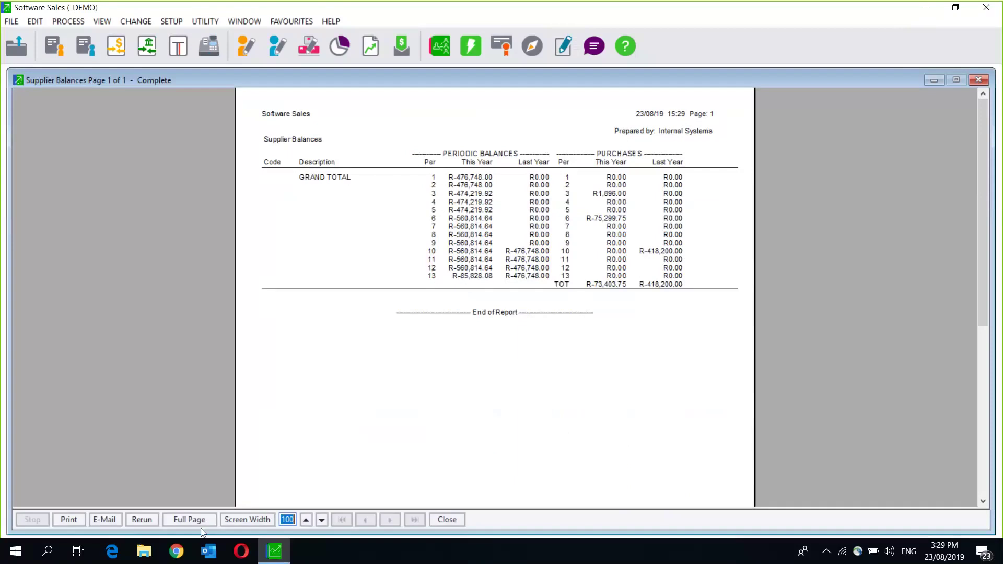
Step: Rerun the balances report with Show Totals Only cleared to list each supplier again
click(141, 520)
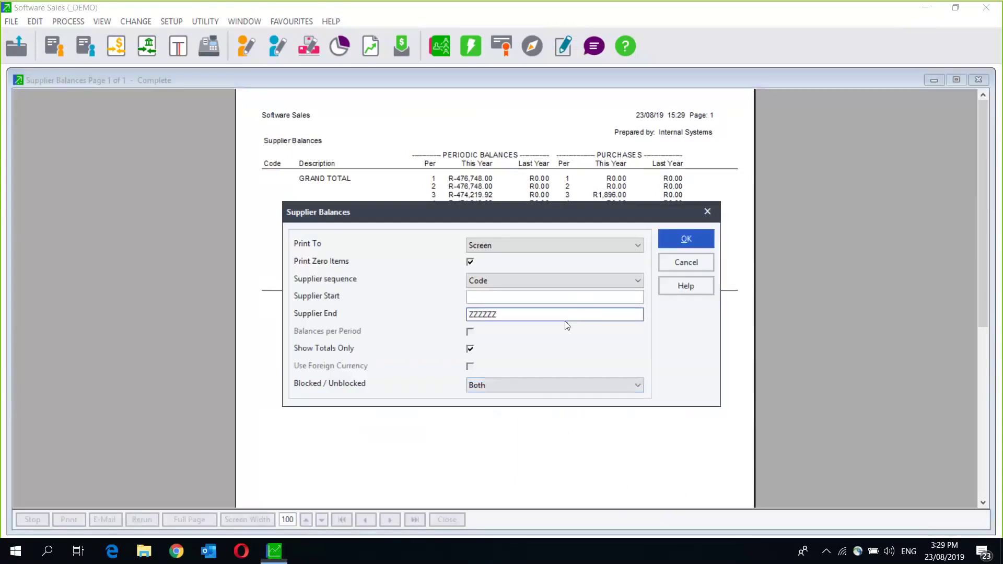
click(470, 348)
click(685, 239)
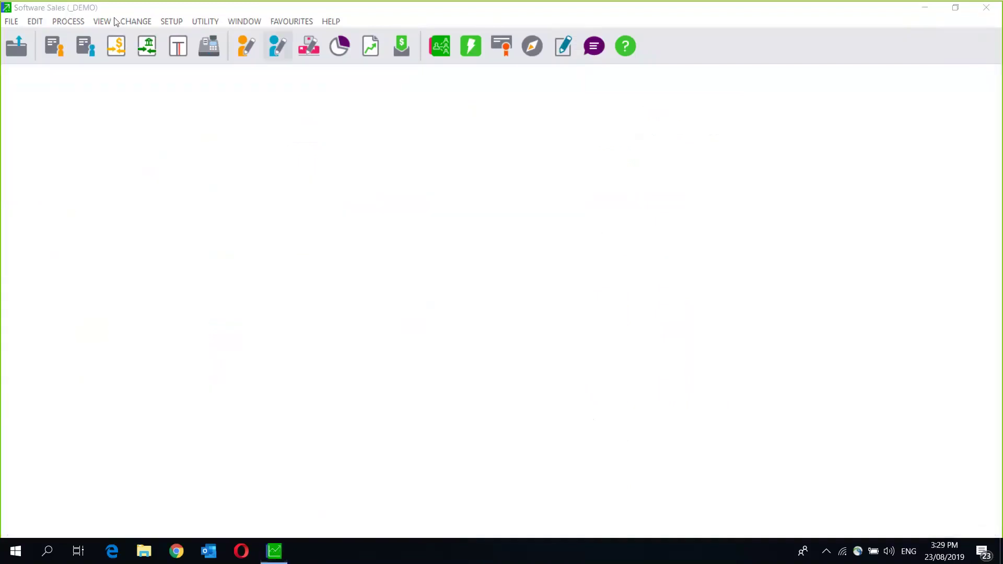
Step: Bring up the supplier Remittances report options
click(101, 21)
mouse_move(202, 101)
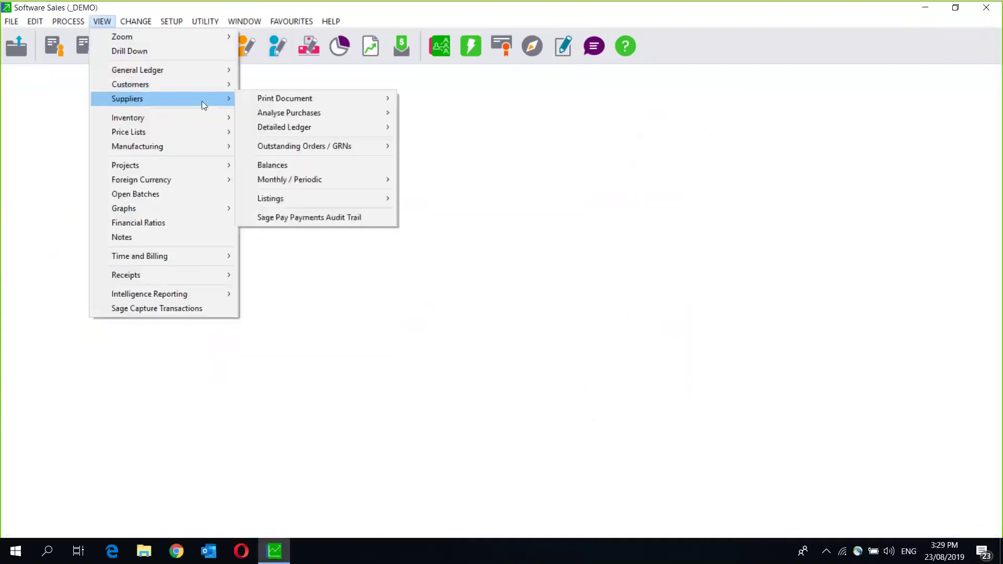
mouse_move(353, 181)
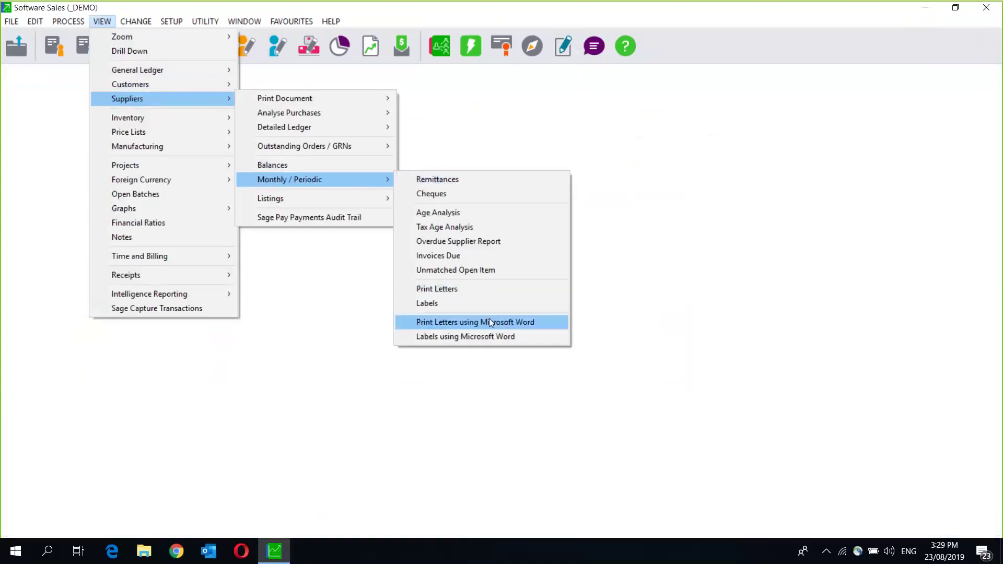
click(517, 180)
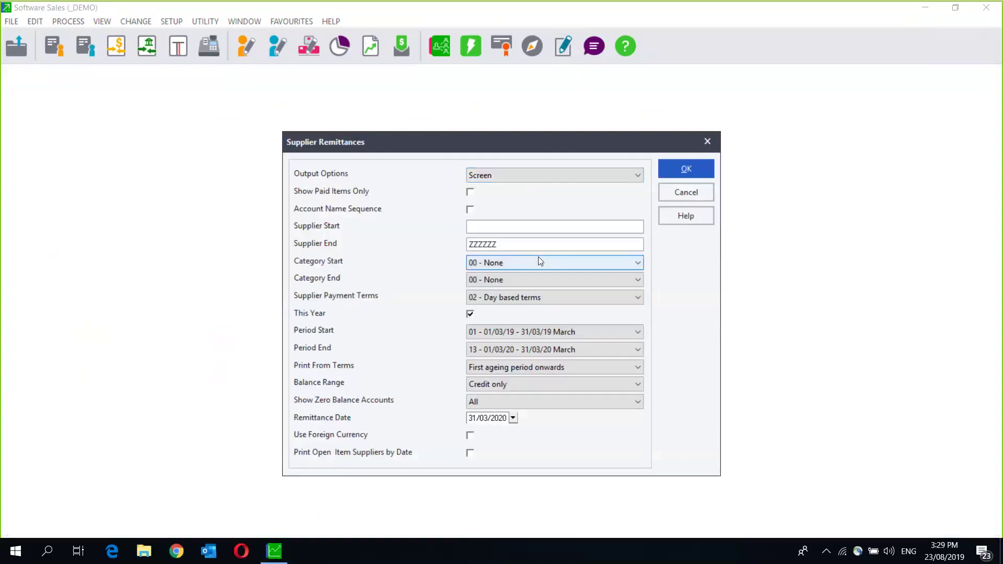
Step: Keep the full supplier range up to ZZZZZZ and both categories at 00 - None
click(503, 228)
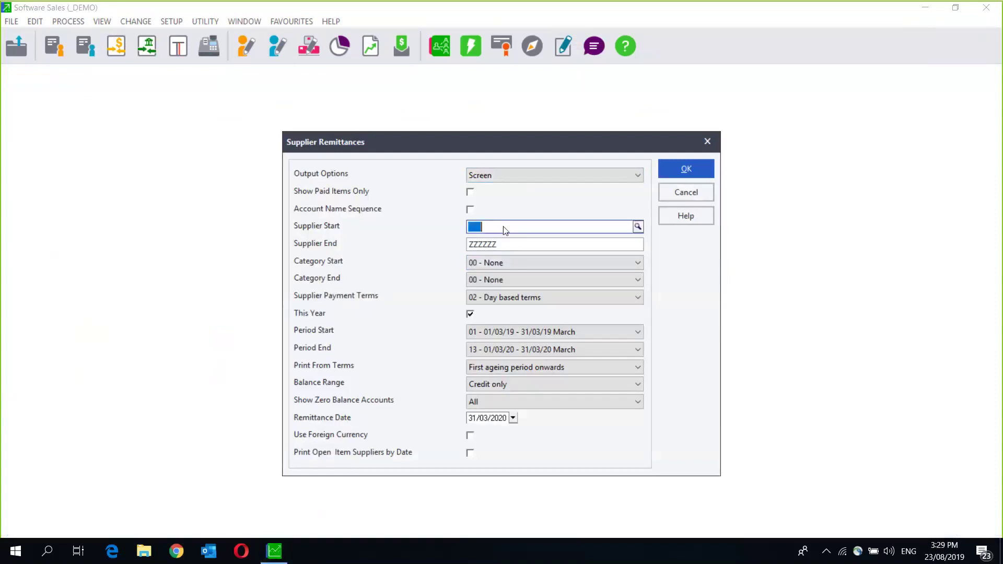
click(546, 246)
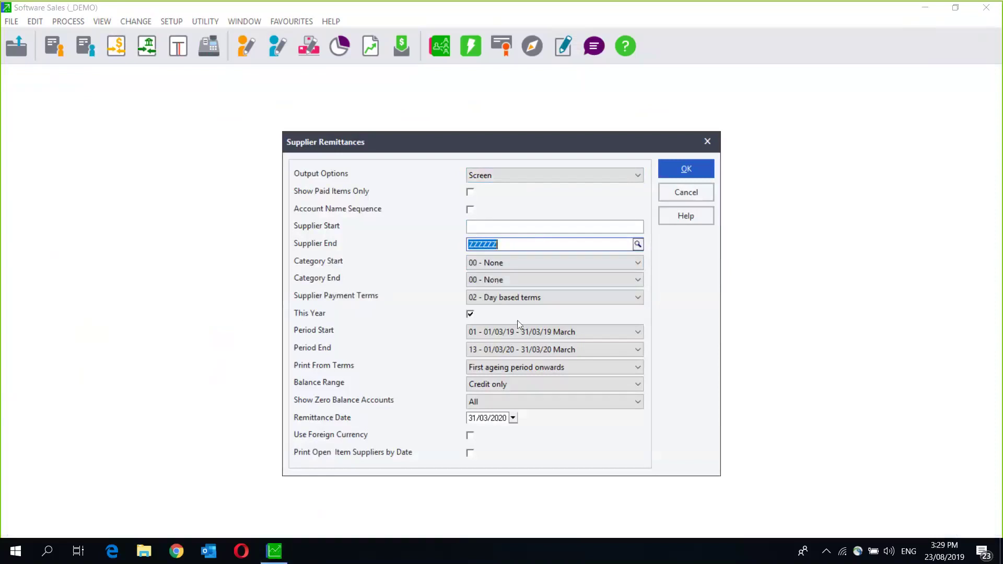
click(481, 262)
click(485, 277)
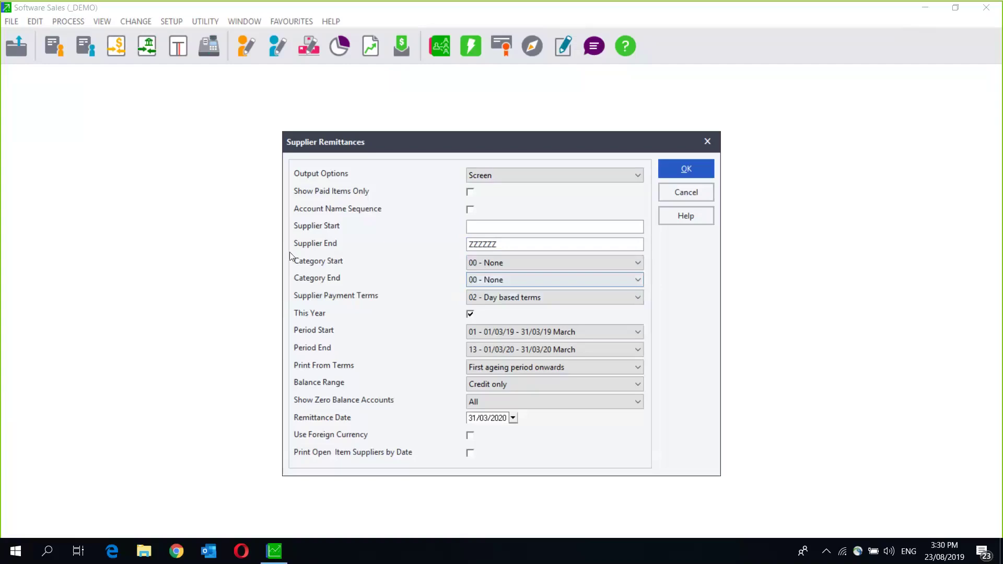
click(511, 284)
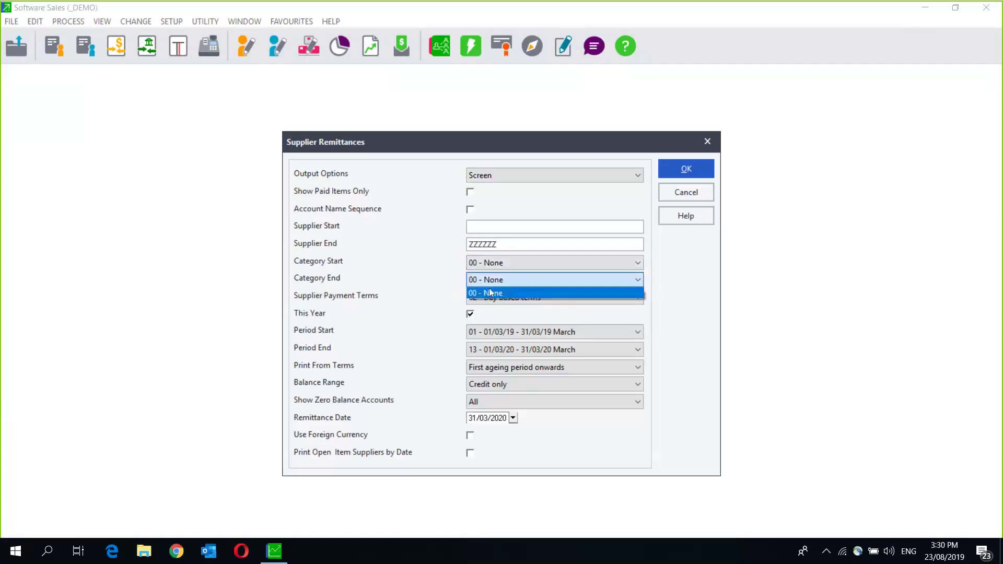
click(489, 291)
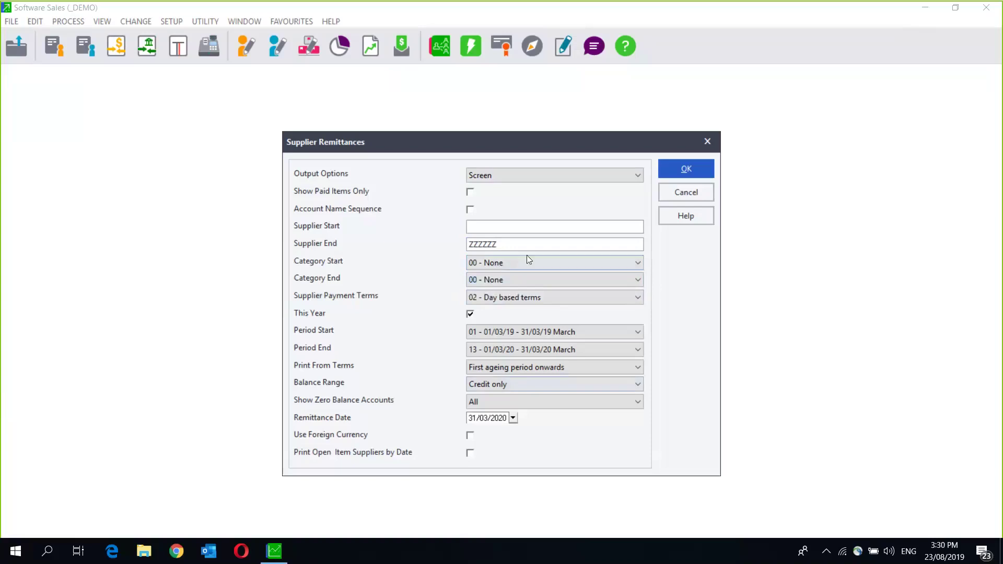
Step: Set Supplier Payment Terms to 03 - Both and Period End to 12 - February
click(524, 299)
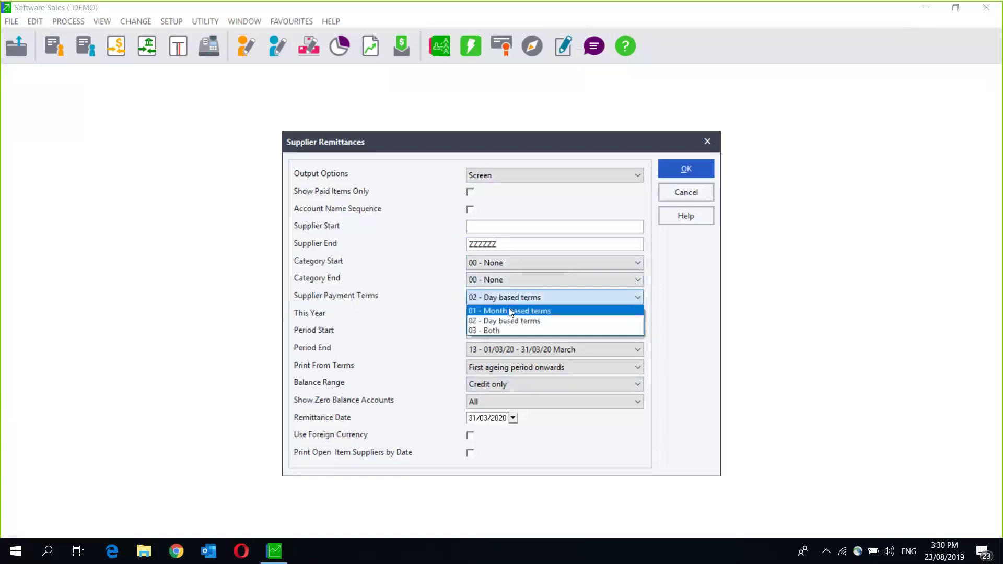
click(510, 330)
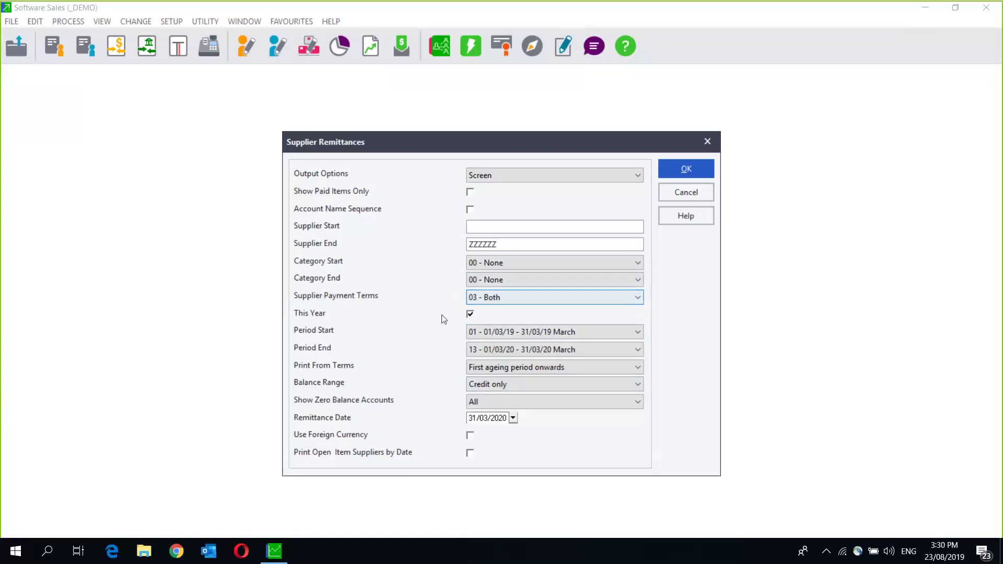
click(470, 314)
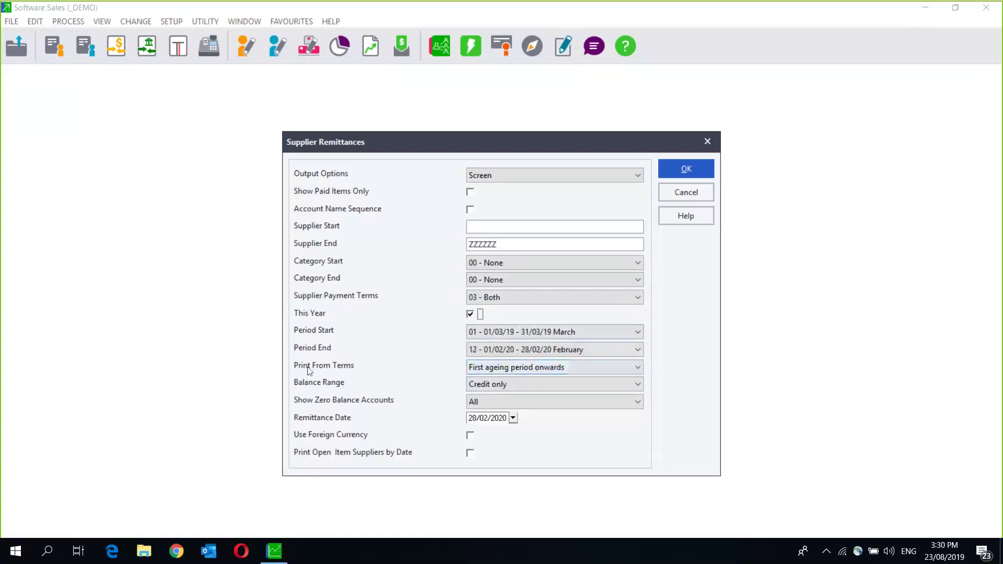
Step: Print from the first ageing period, set Balance Range to Both, and exclude zero-balance accounts
click(524, 370)
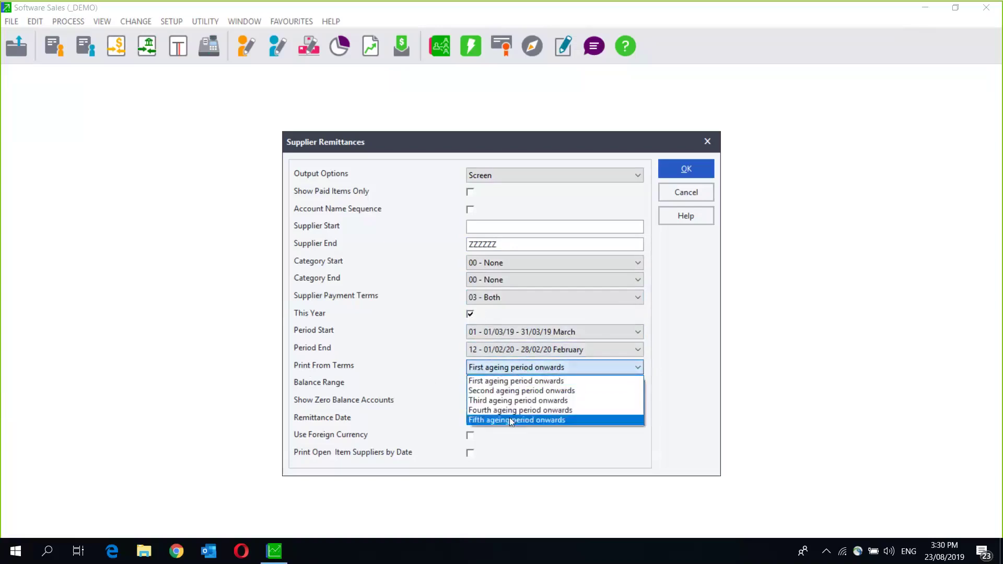
click(494, 381)
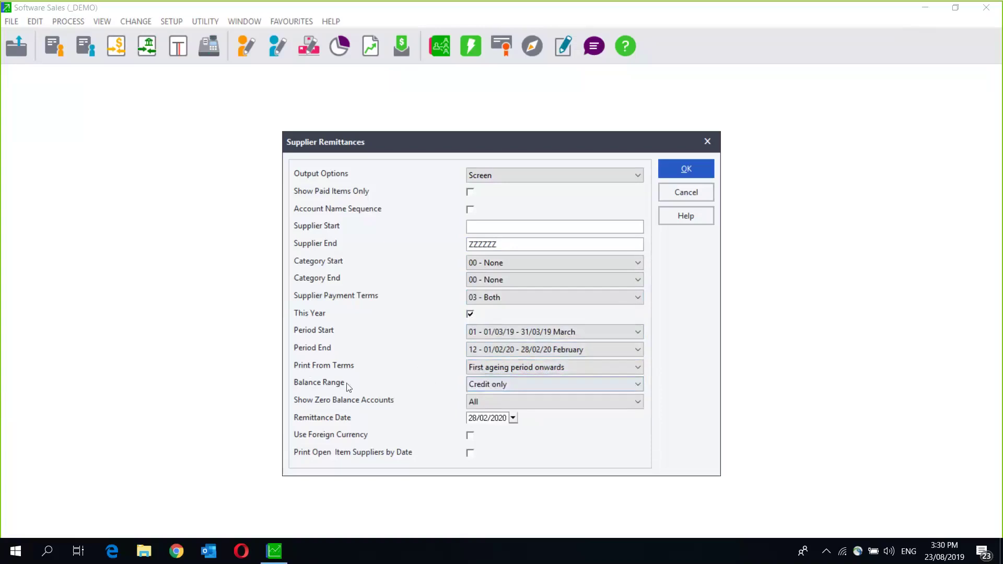
click(509, 387)
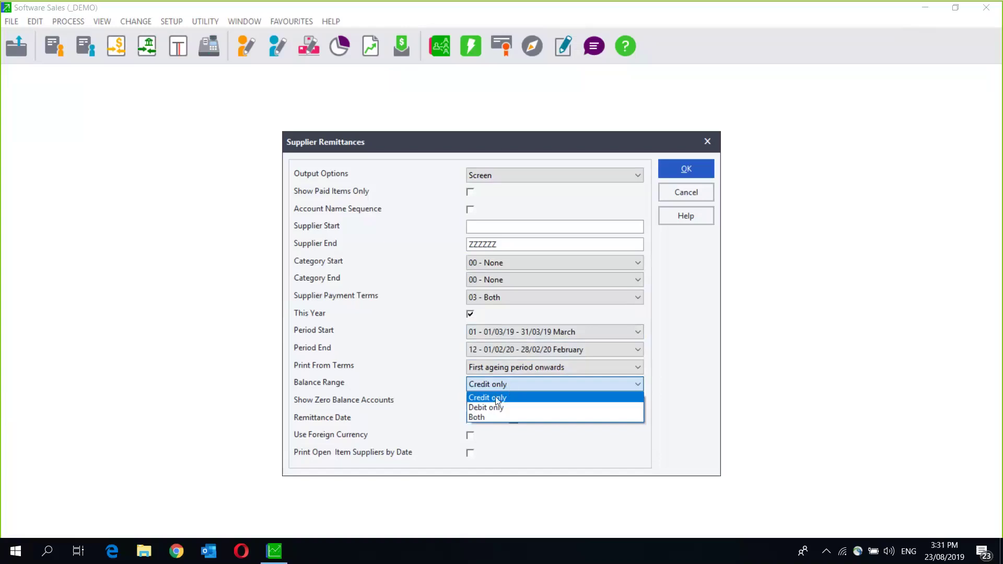
click(495, 421)
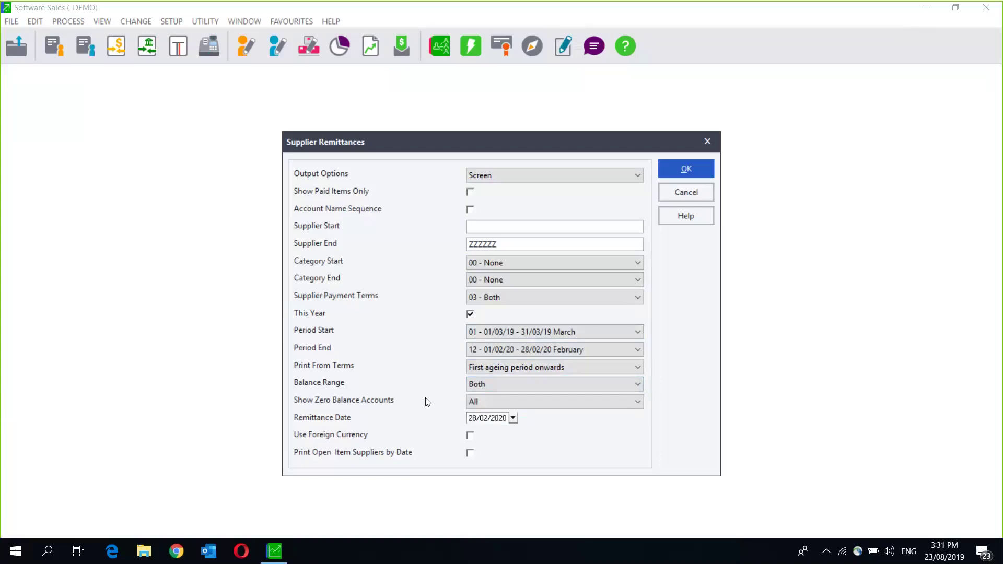
click(490, 403)
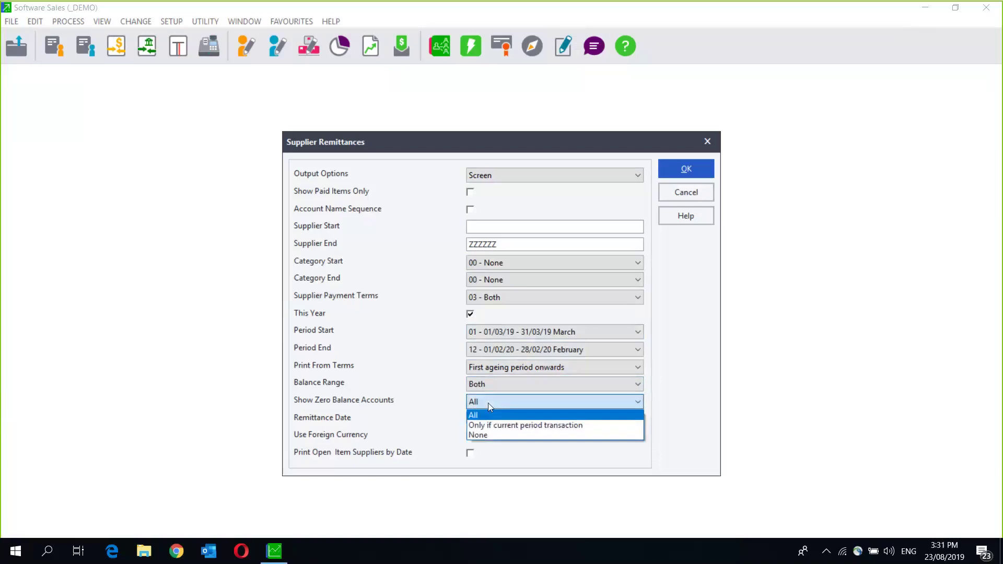
click(488, 435)
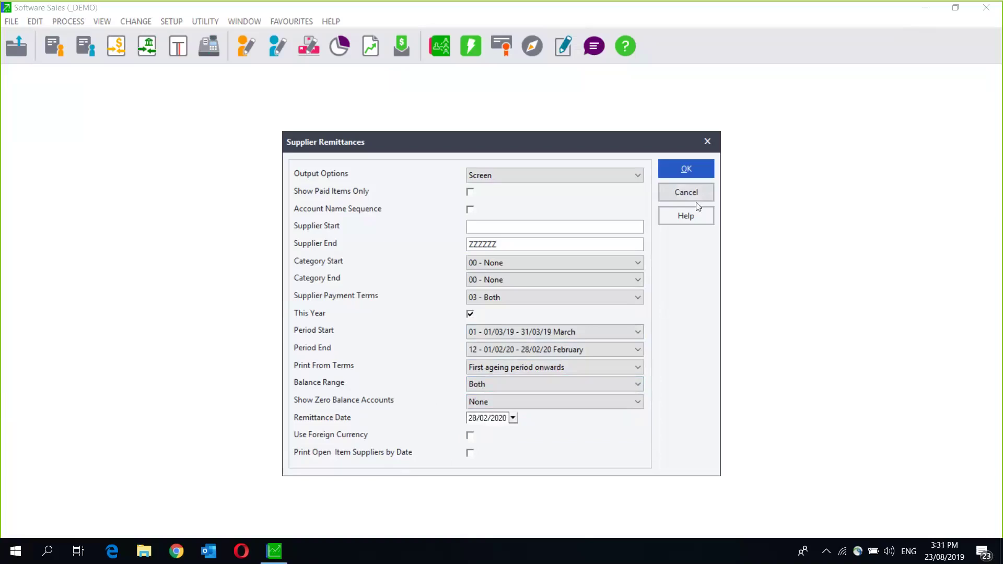
Step: Run the remittance advice to screen, review Complete Computer Suppliers' page, and close the preview
click(686, 169)
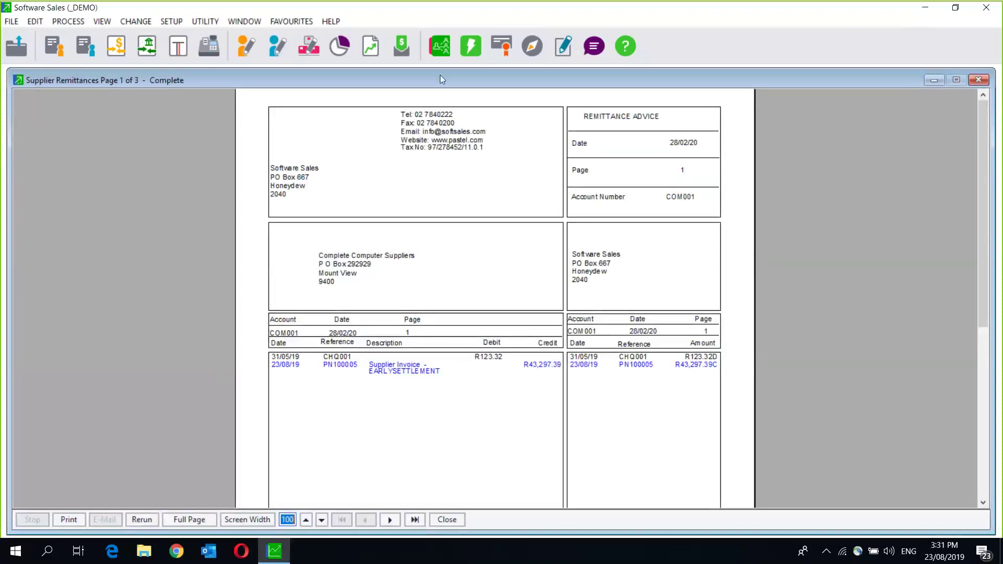
click(263, 99)
drag(731, 80, 442, 93)
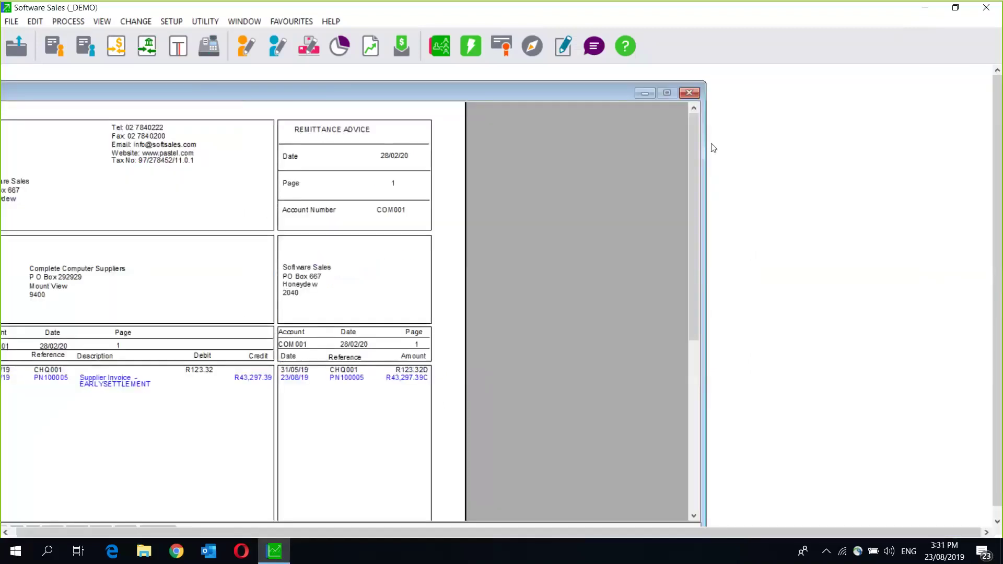
click(688, 93)
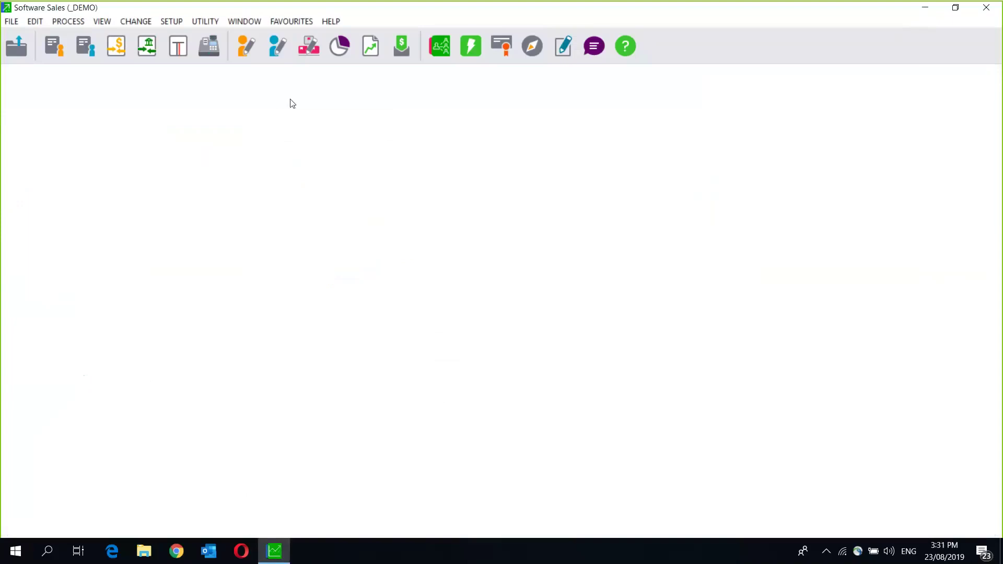
Step: Open Age Analysis from VIEW > Suppliers > Monthly / Periodic
click(103, 20)
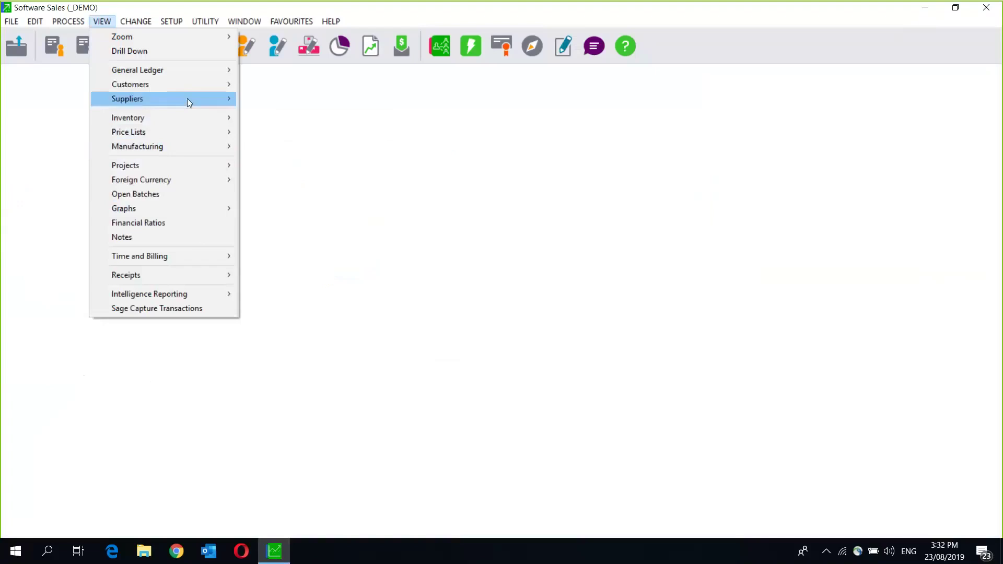
mouse_move(189, 100)
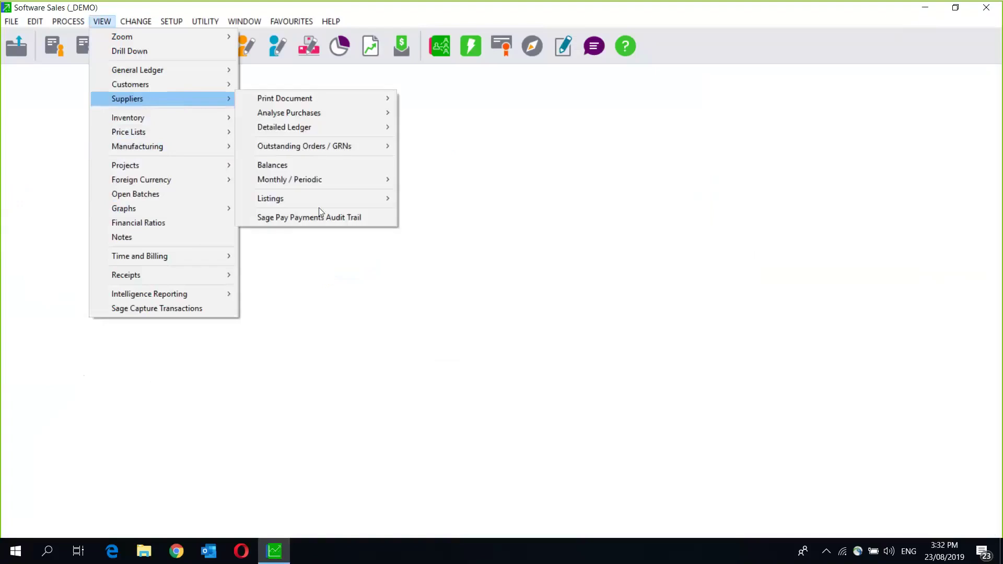
mouse_move(342, 177)
click(460, 212)
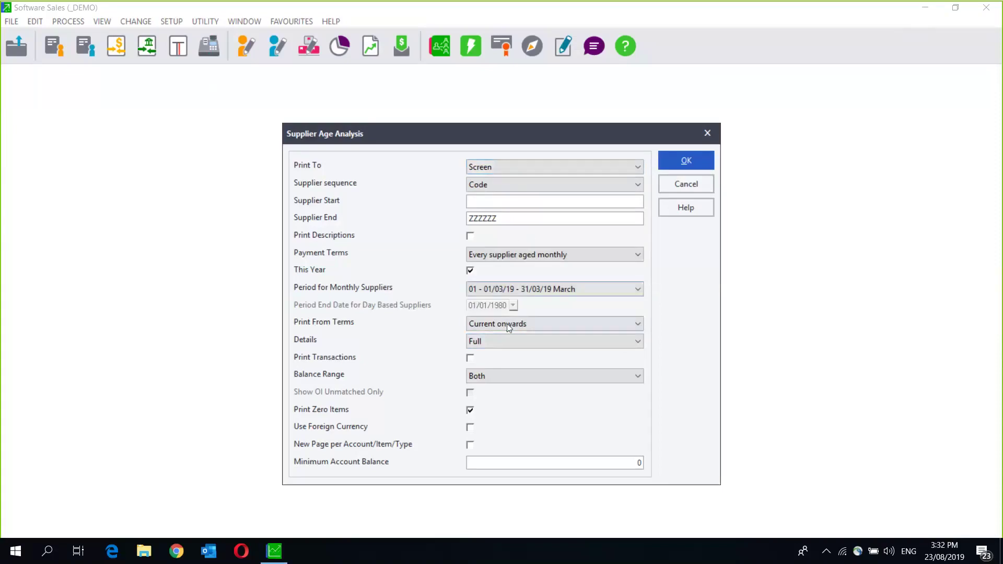
Step: Keep Details on Full and run the supplier age analysis to screen
click(491, 342)
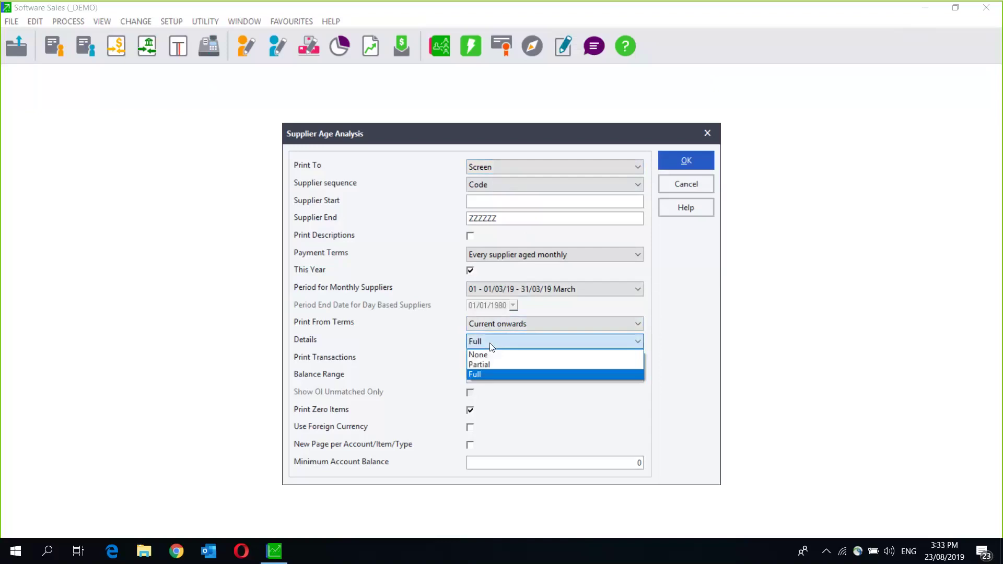
click(482, 371)
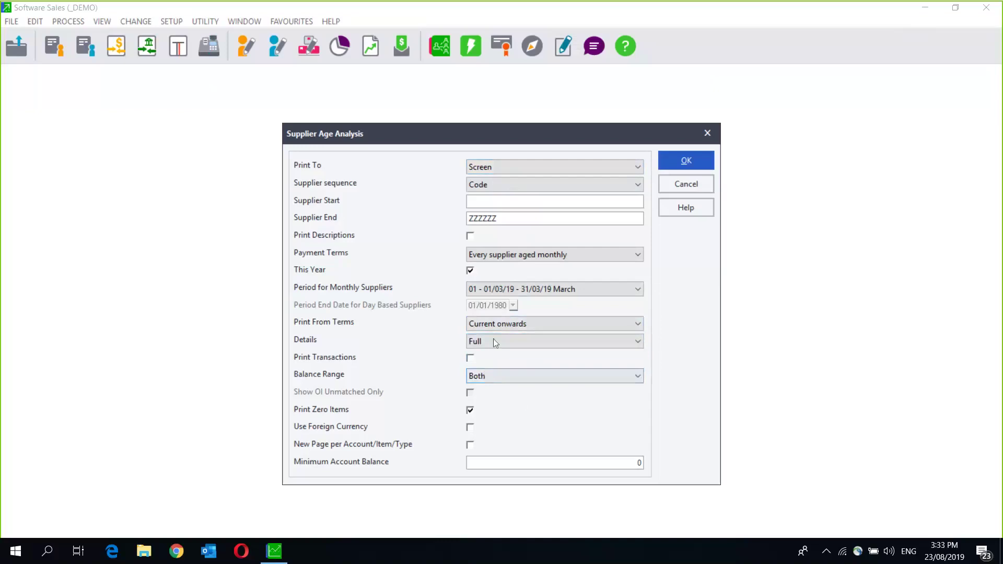
click(675, 162)
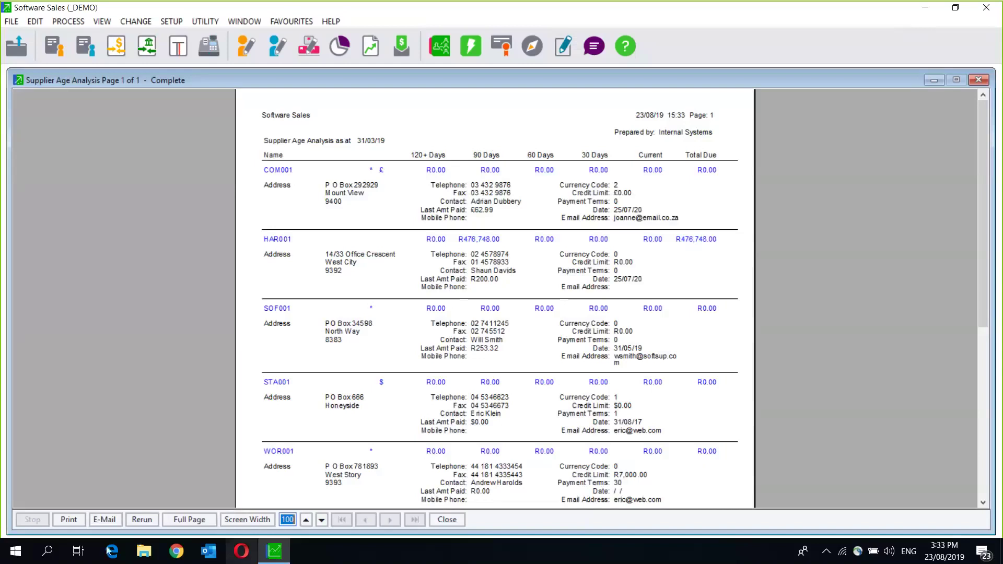
Step: Rerun the age analysis with Details set to None, then reopen its options
click(140, 520)
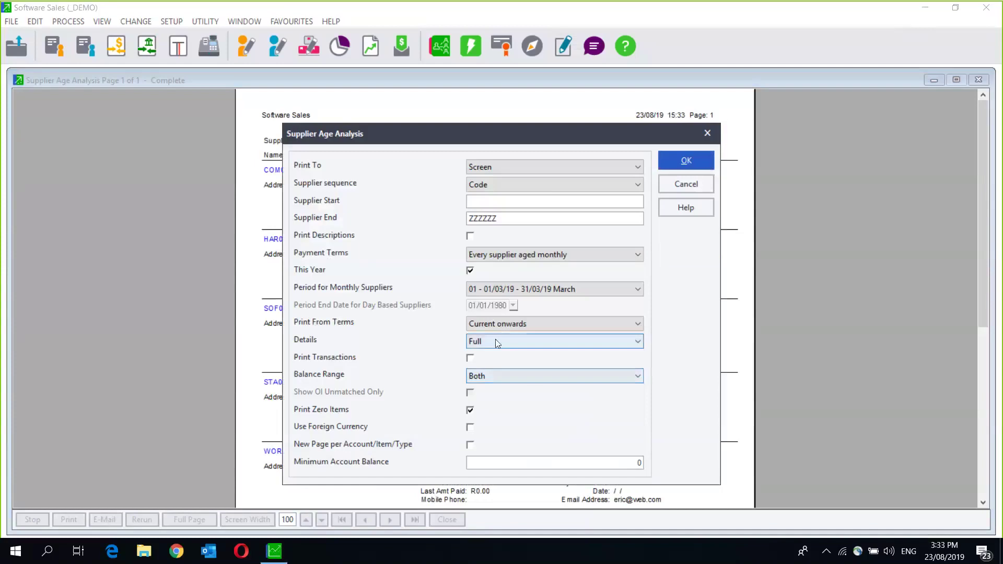
click(508, 339)
click(484, 361)
click(554, 341)
click(478, 355)
click(686, 162)
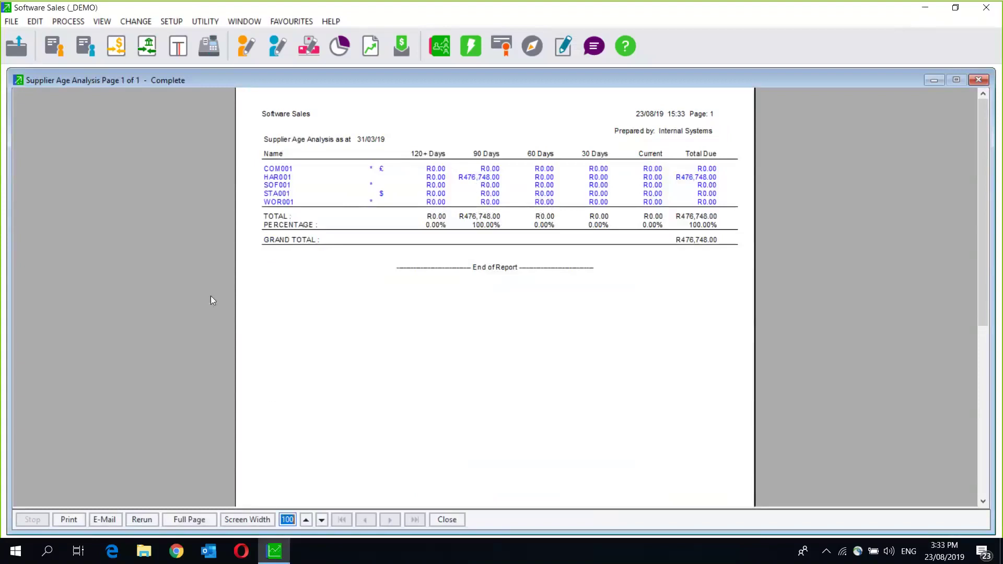
click(141, 520)
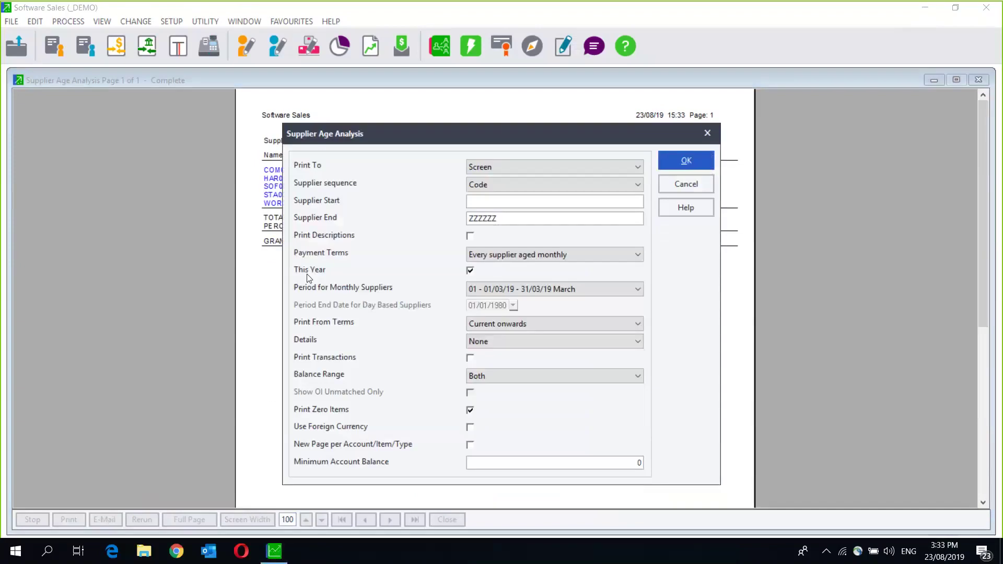
Step: Include transactions in the age analysis, then rerun it for period 13 - March 2020
click(469, 358)
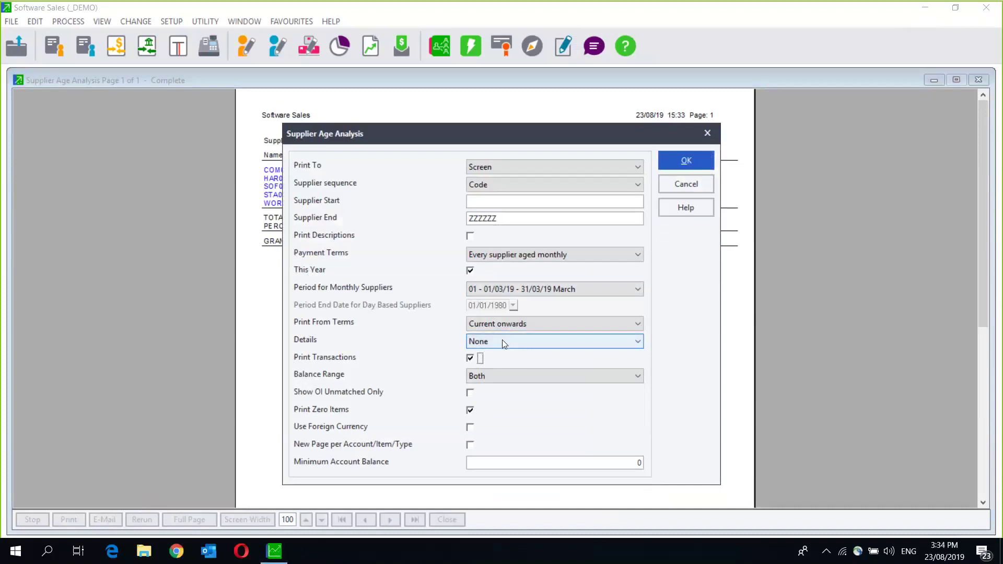
click(686, 160)
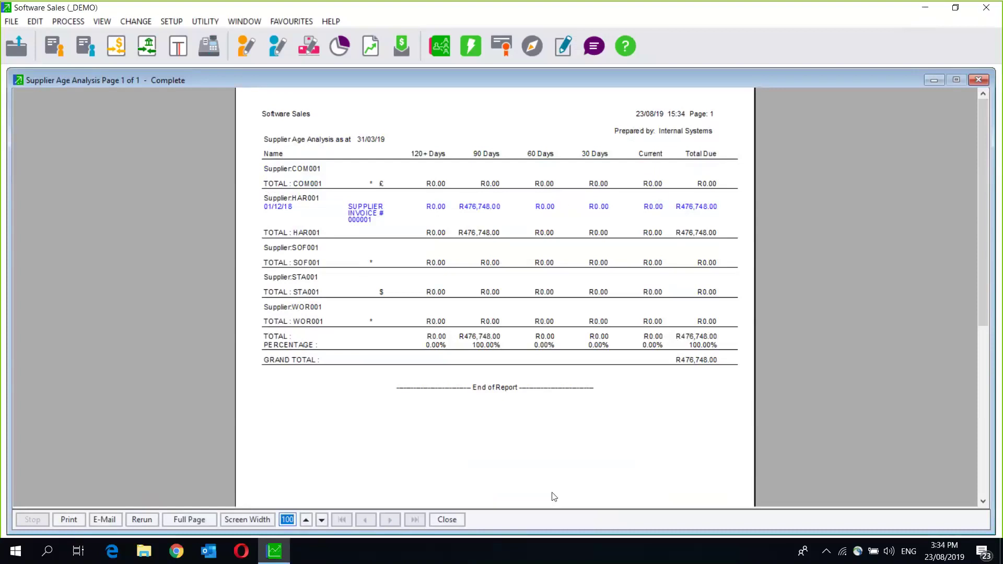
click(142, 519)
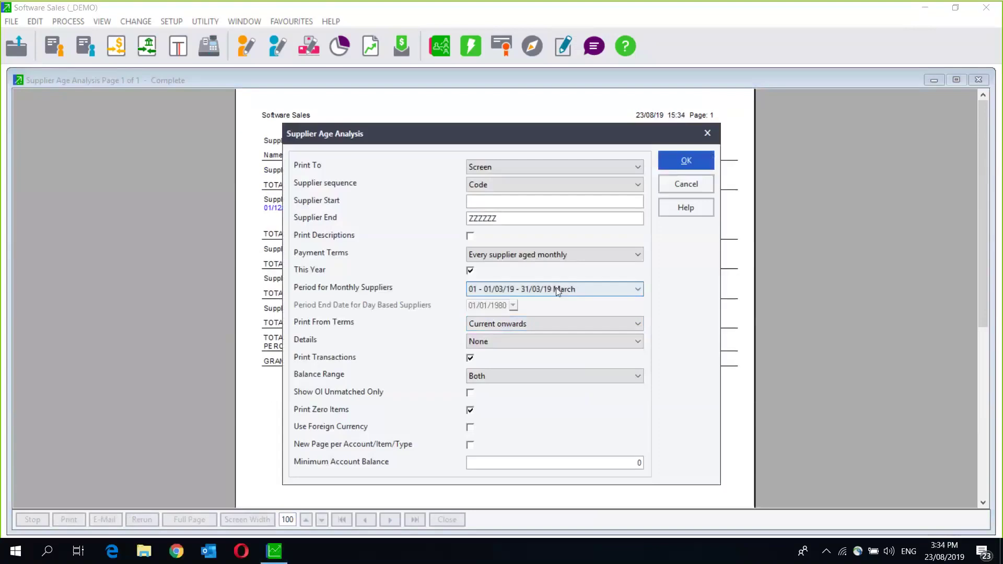
click(577, 289)
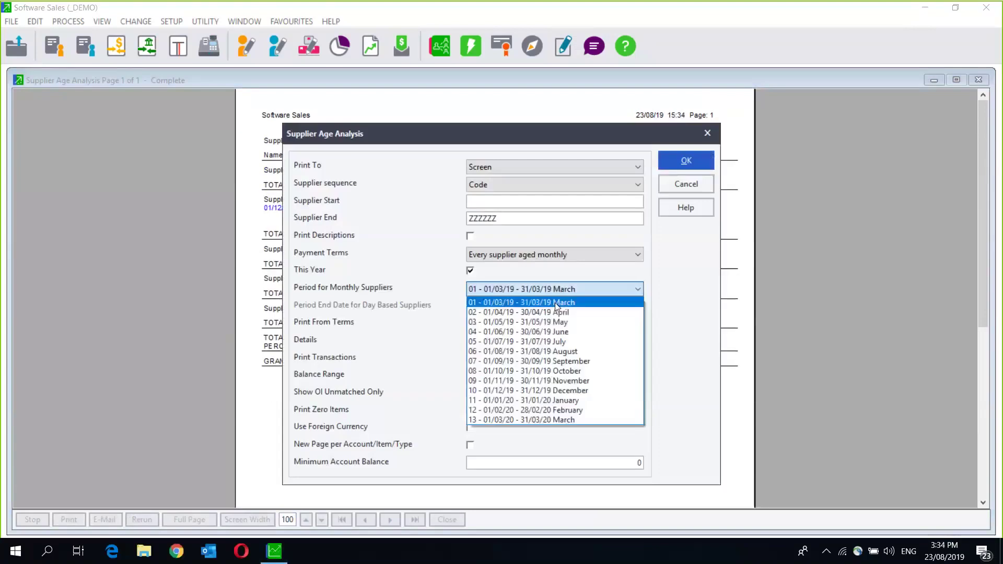
click(550, 419)
click(680, 157)
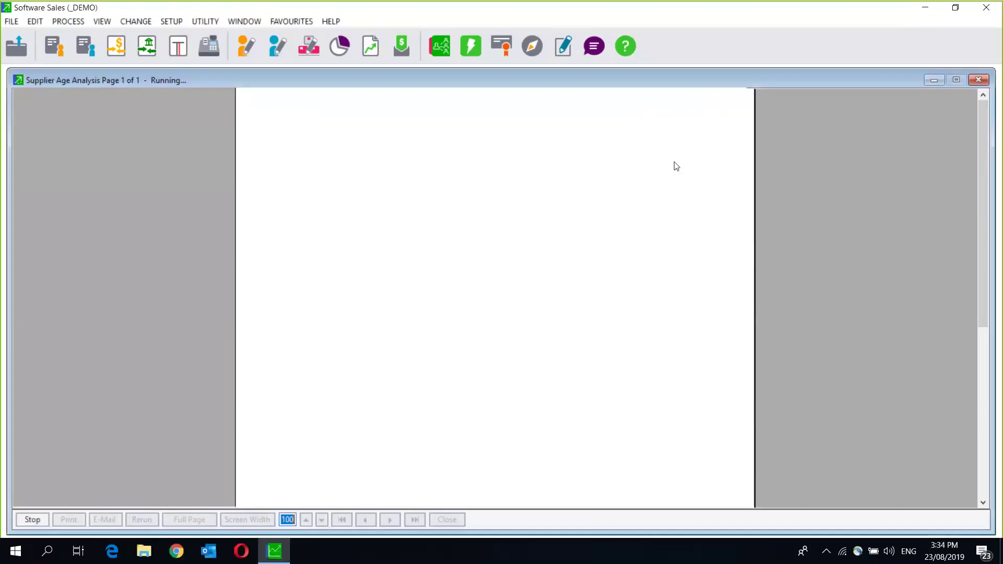
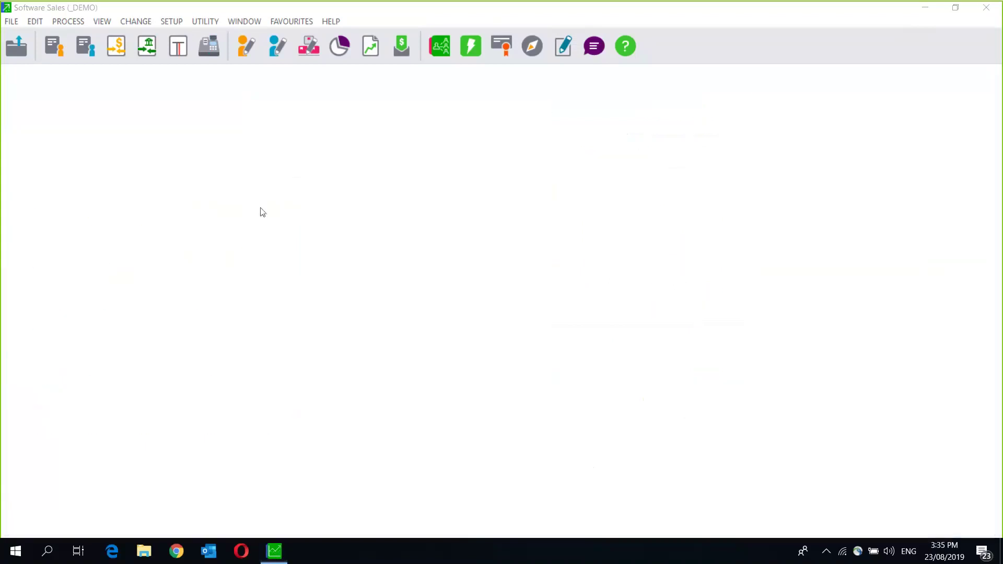
Step: Open the Supplier Tax Age Analysis options from the Suppliers Monthly / Periodic reports
click(105, 21)
mouse_move(193, 101)
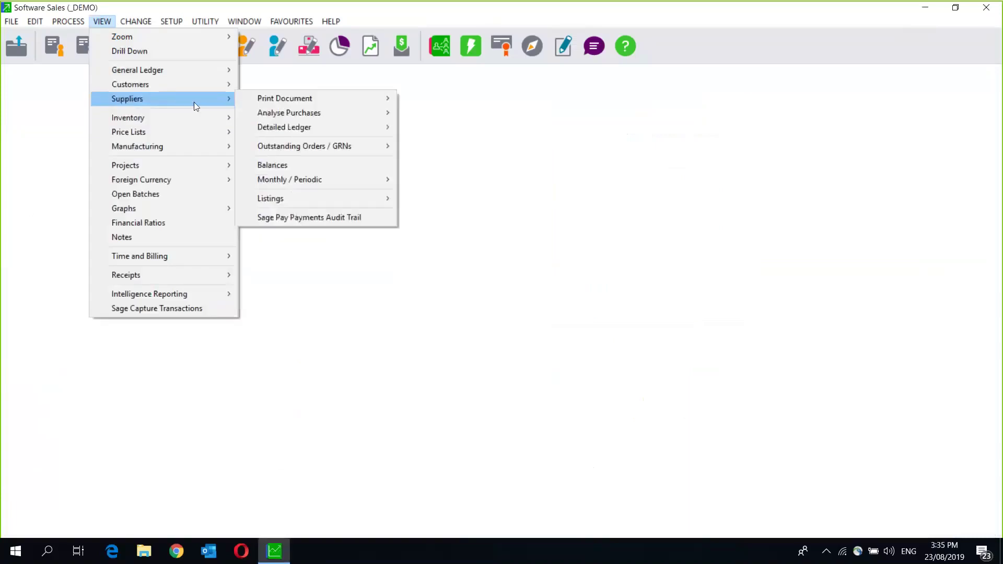
mouse_move(341, 181)
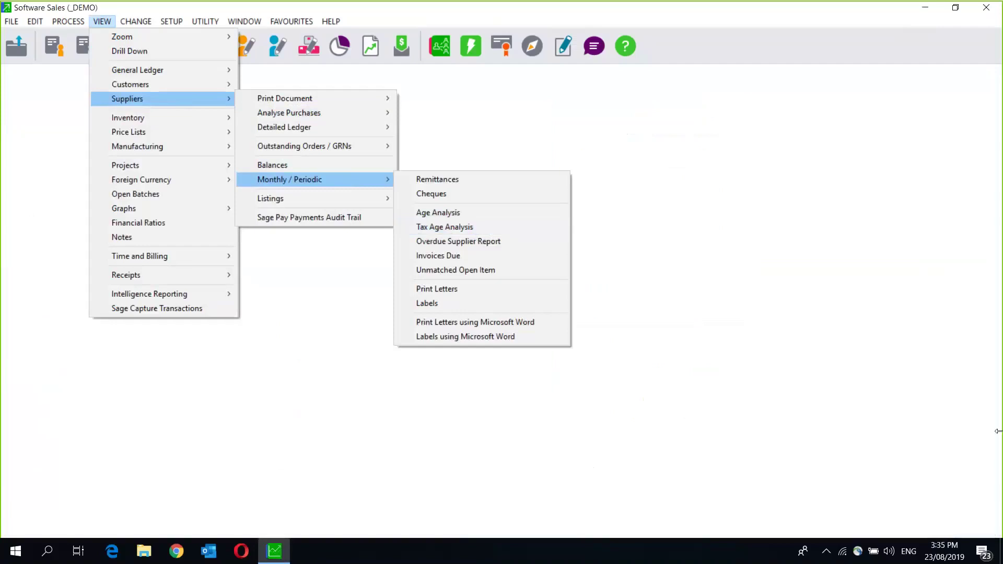
click(853, 445)
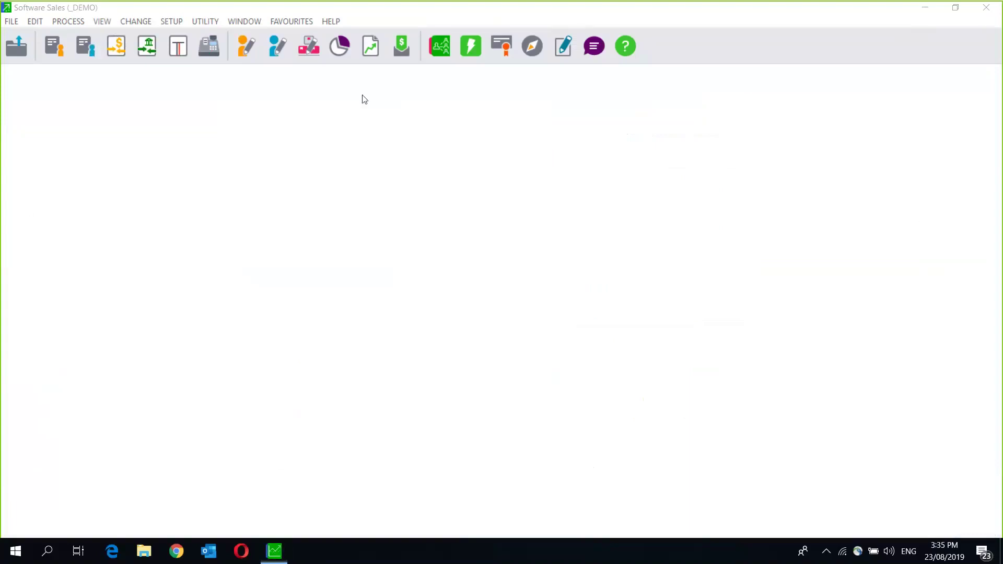
click(101, 21)
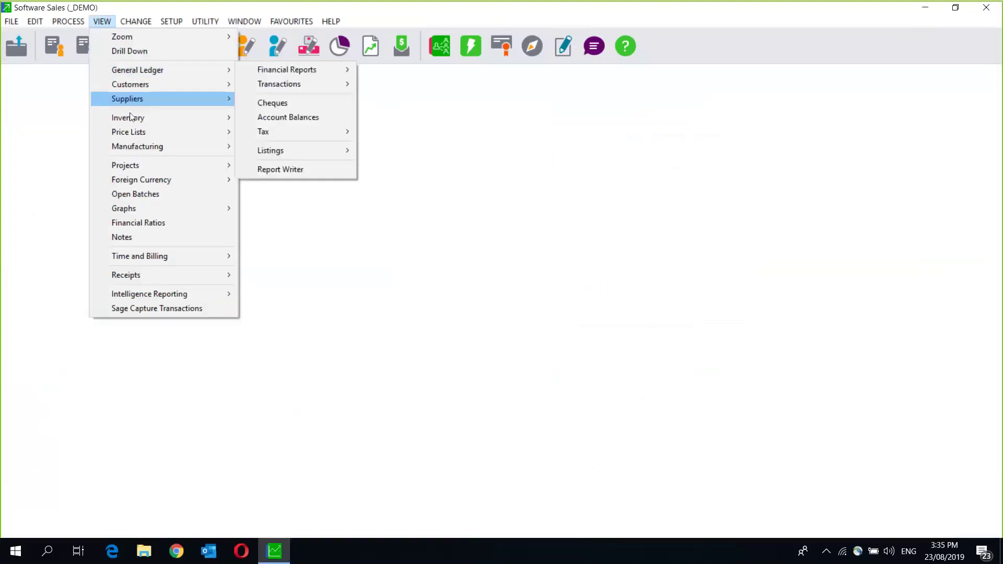
mouse_move(170, 97)
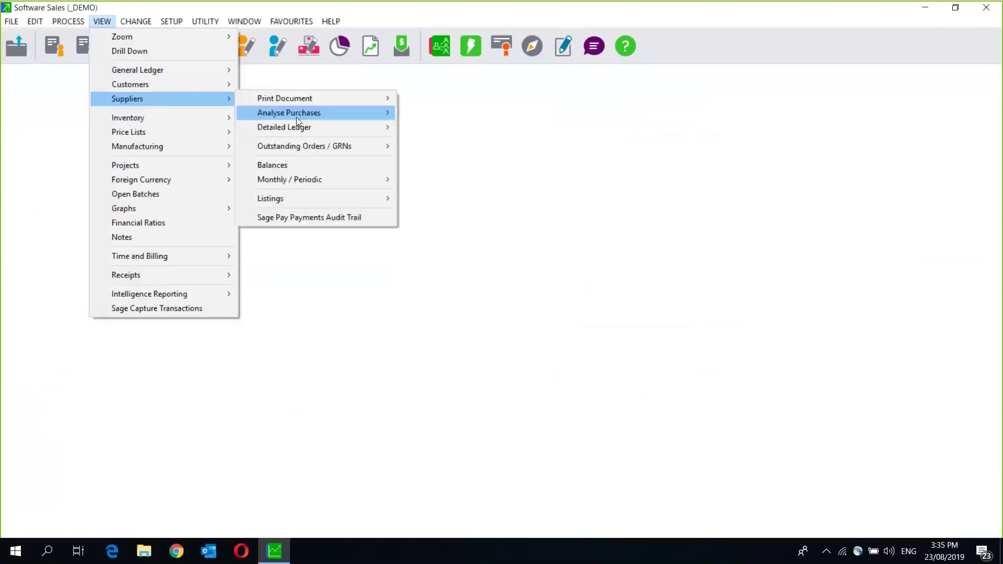
mouse_move(339, 177)
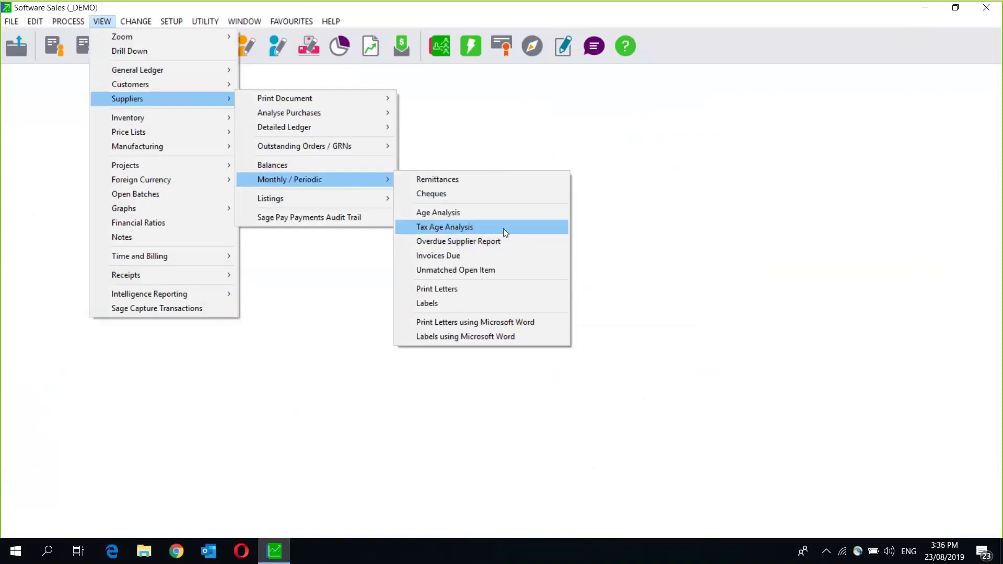
click(439, 228)
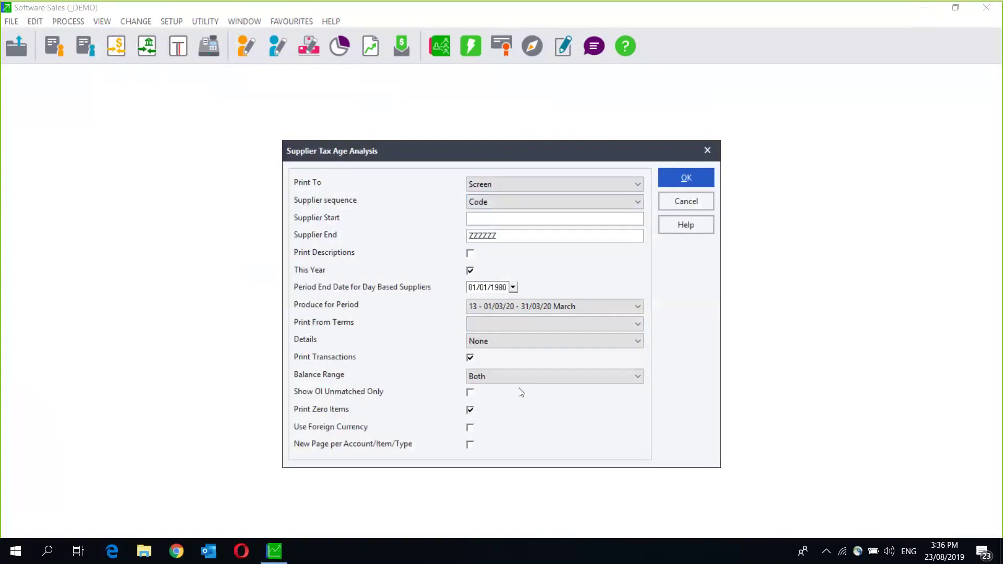
Step: Run the Supplier Tax Age Analysis on screen with default settings, review it, and close it
click(686, 179)
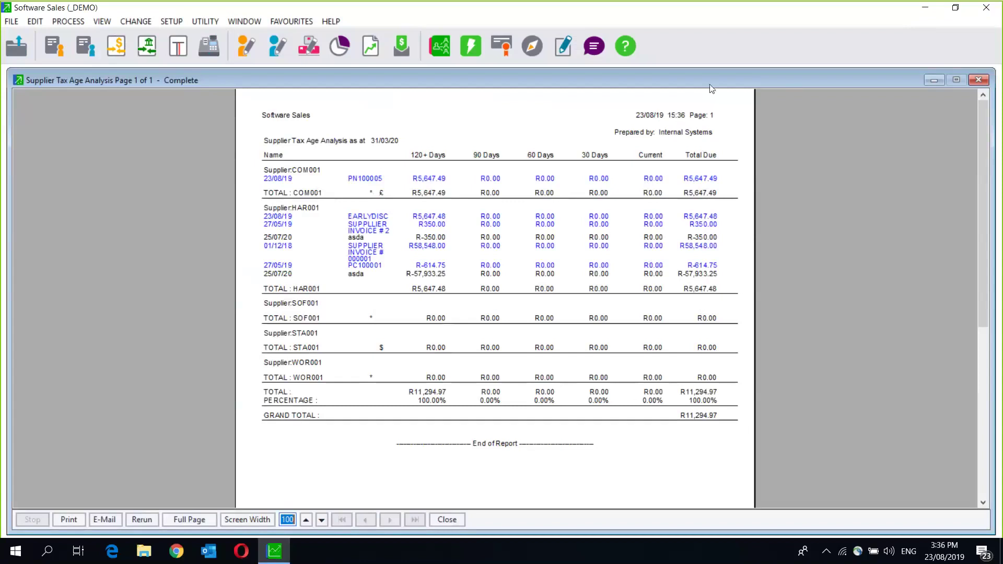
drag(618, 78, 96, 69)
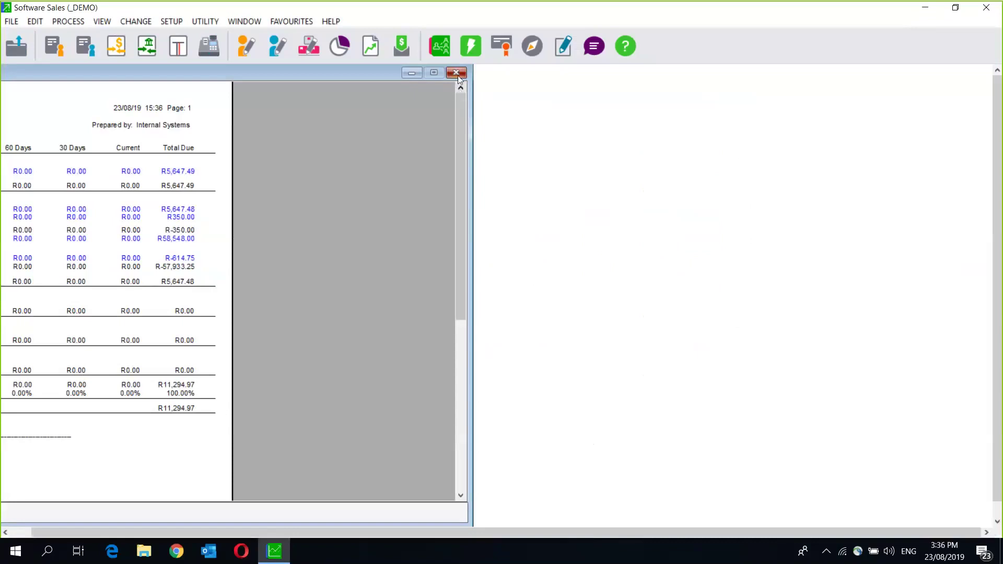
click(457, 76)
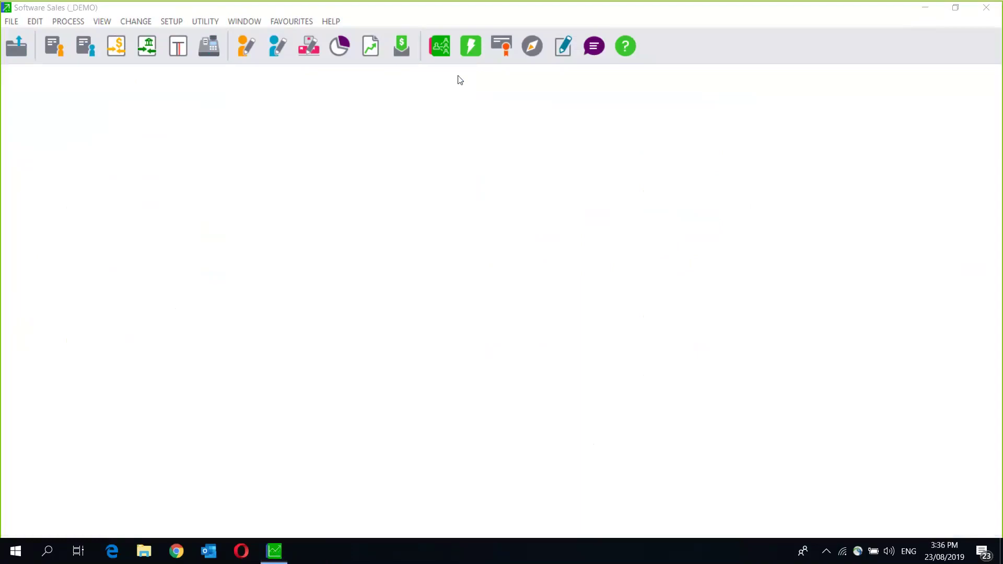
click(106, 20)
Step: Open the Overdue Supplier Report options, printing to Screen for period 13 (March)
mouse_move(203, 102)
mouse_move(347, 178)
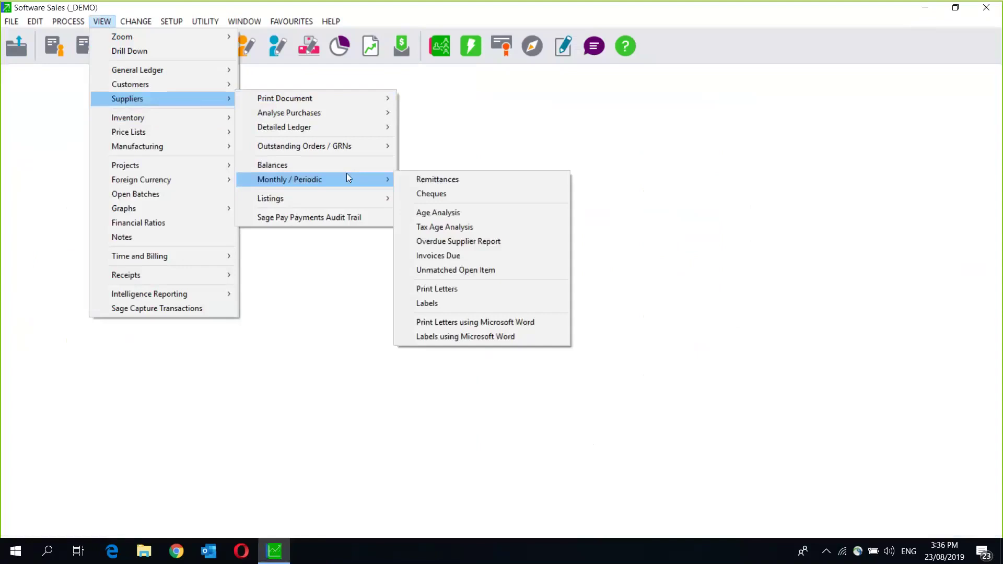
click(505, 241)
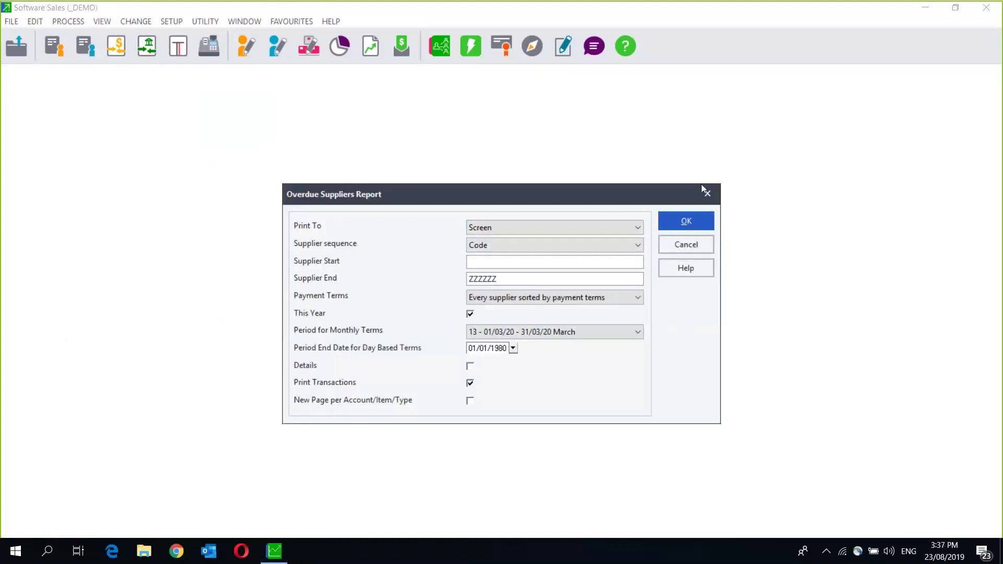
Step: Generate the Overdue Suppliers Report as at 31/03/20 and drill into the COM001 ledger
click(687, 221)
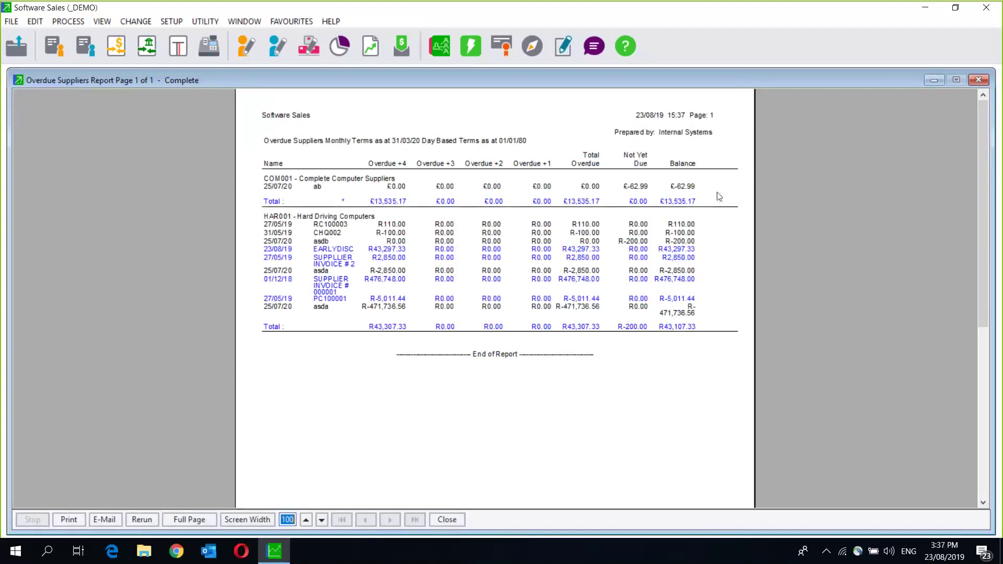
click(390, 205)
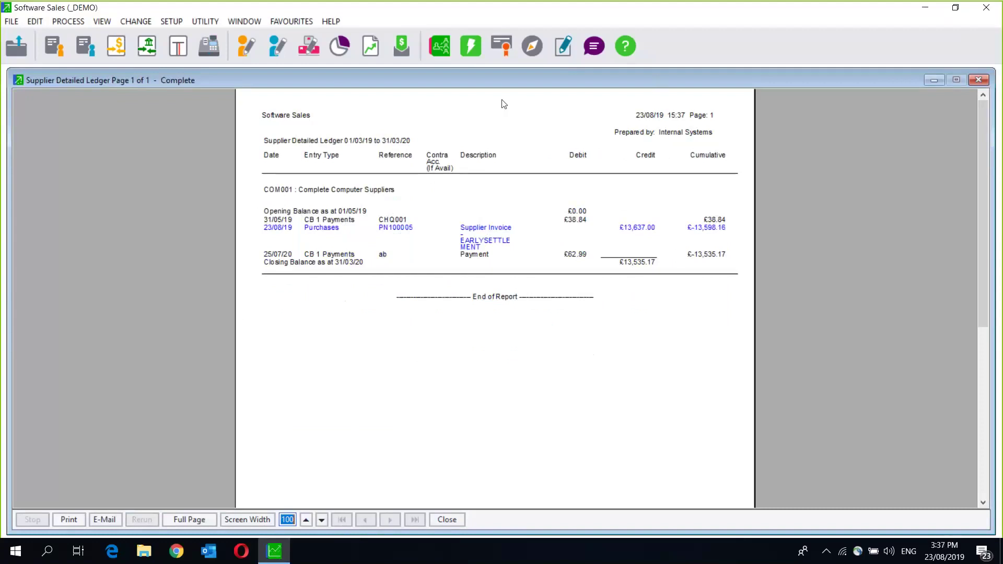
drag(569, 86, 657, 78)
Step: Return to the Overdue Suppliers Report and close it
click(656, 78)
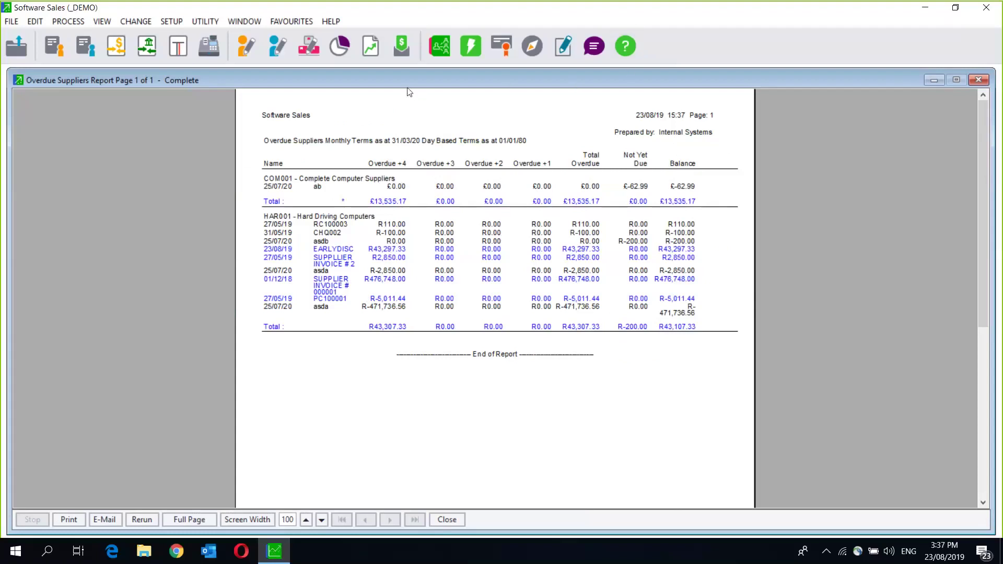
drag(409, 92, 409, 92)
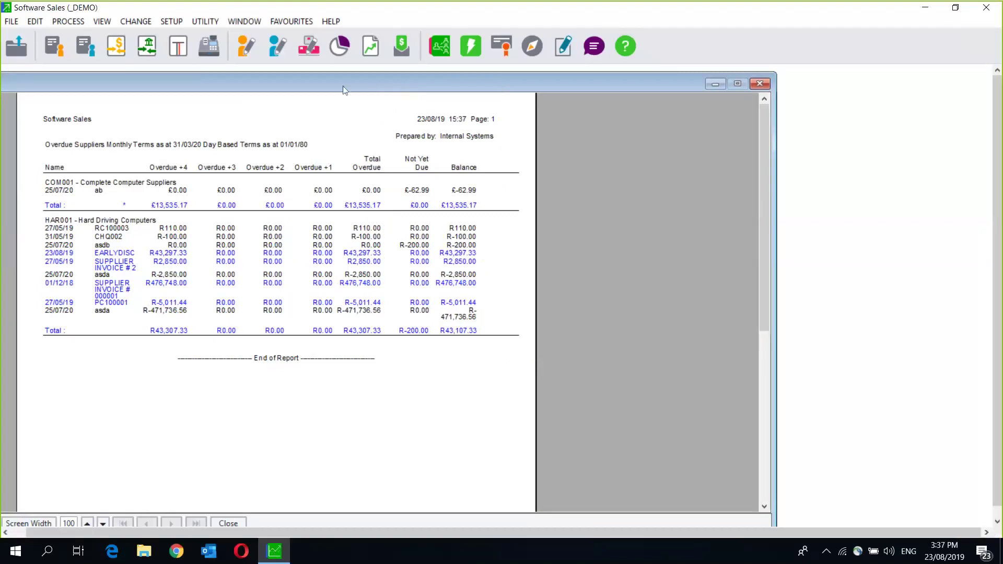
drag(342, 90, 183, 89)
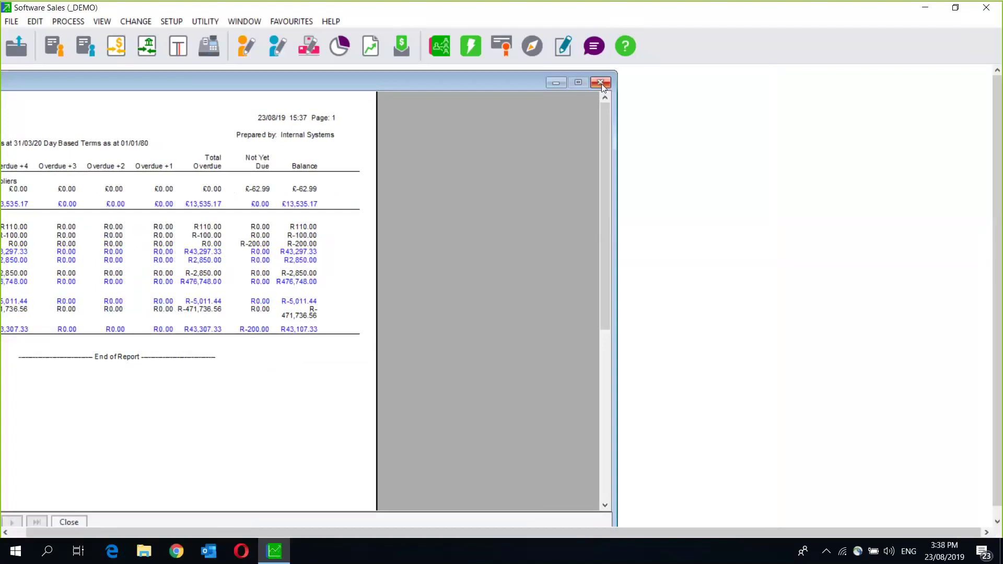
click(601, 85)
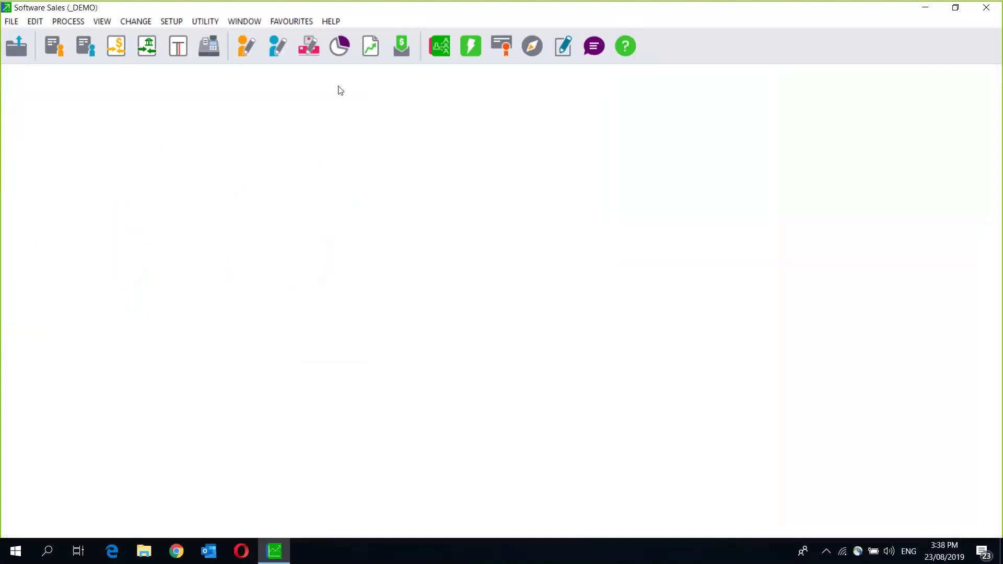
Step: Open the Supplier Invoices Due schedule options from the Monthly / Periodic reports
click(101, 21)
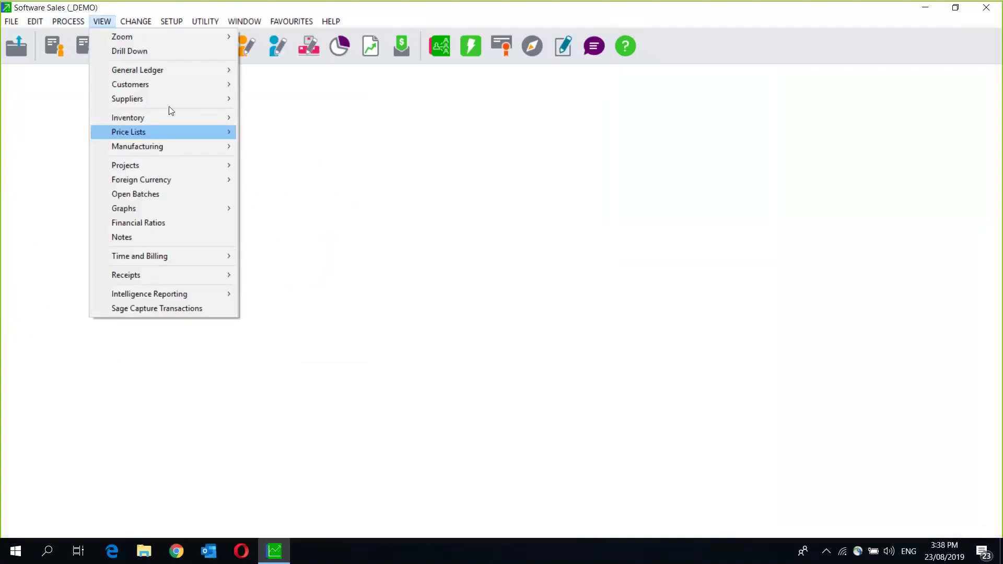
mouse_move(178, 98)
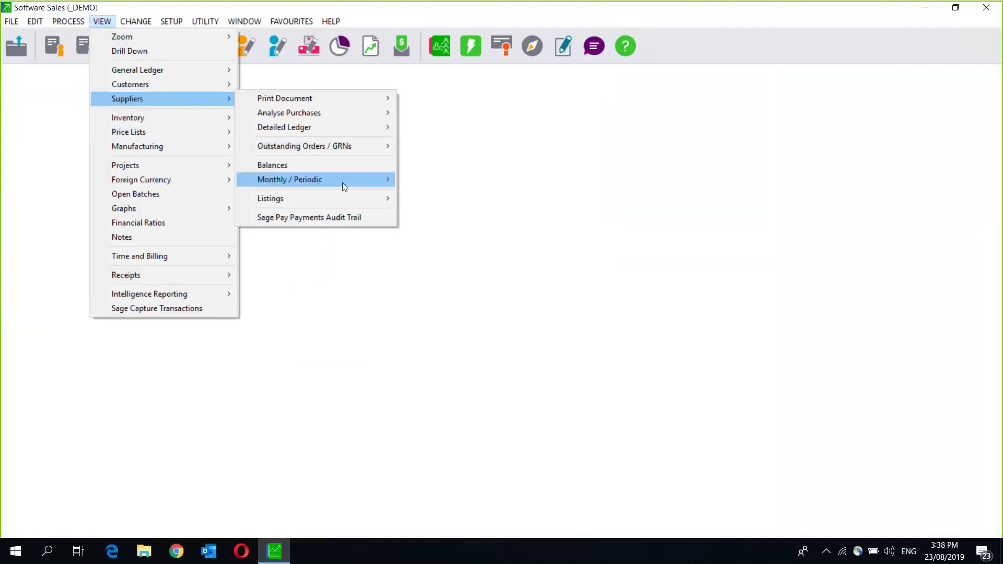
mouse_move(342, 180)
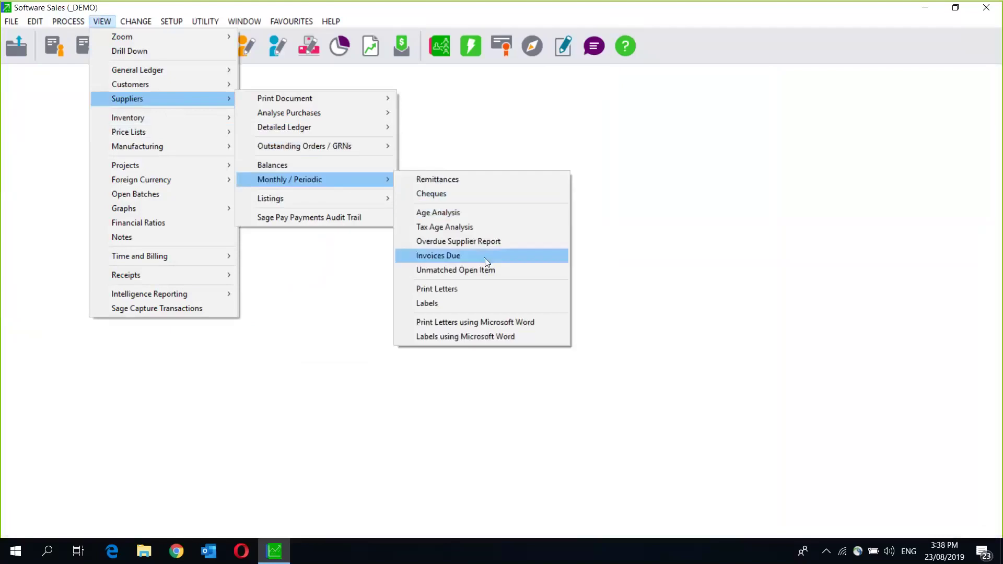
click(486, 259)
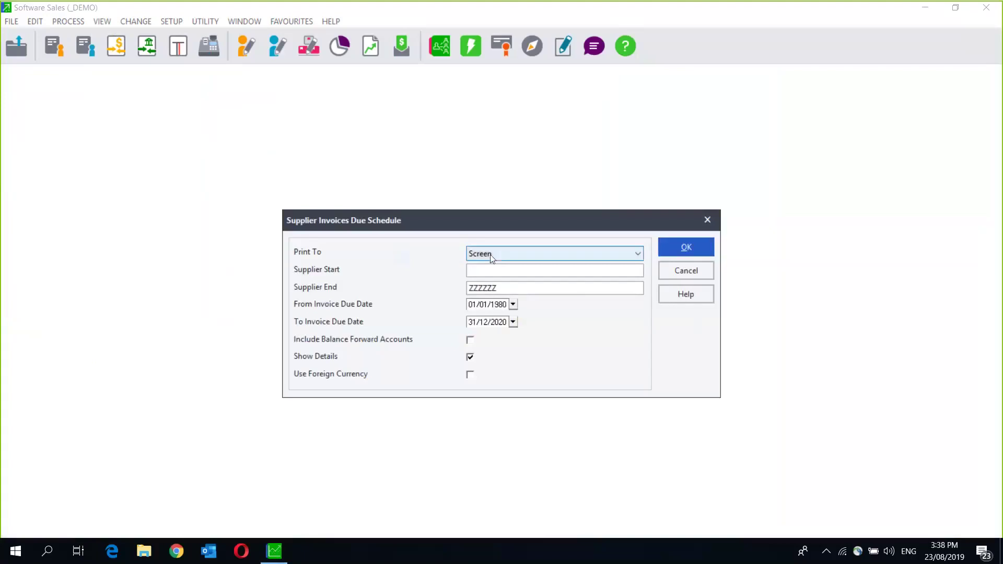
Step: Generate the Invoices Due Schedule totalling R43,297.33, check its due-date range, then close it
key(Return)
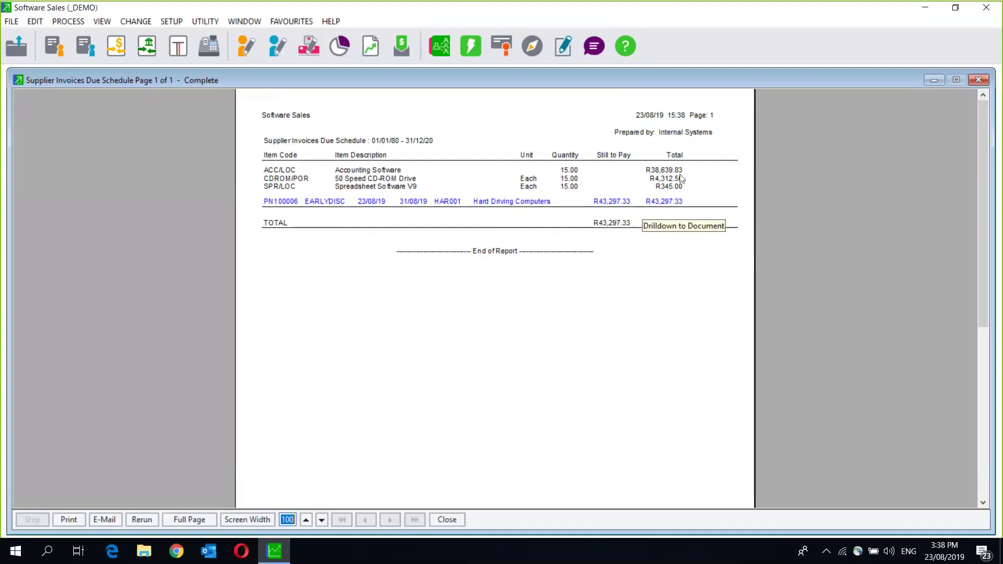
click(141, 520)
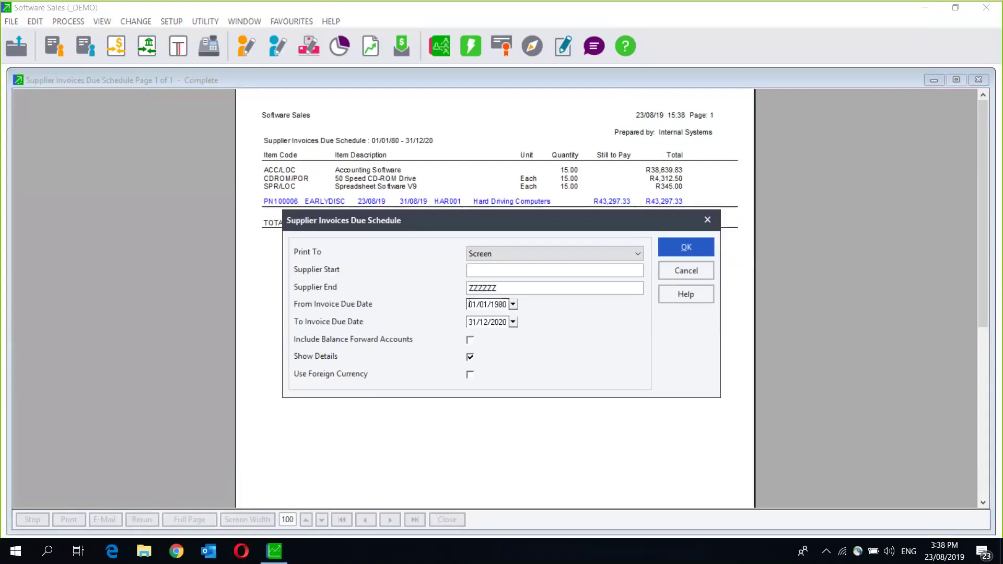
drag(462, 304, 511, 305)
drag(468, 321, 545, 321)
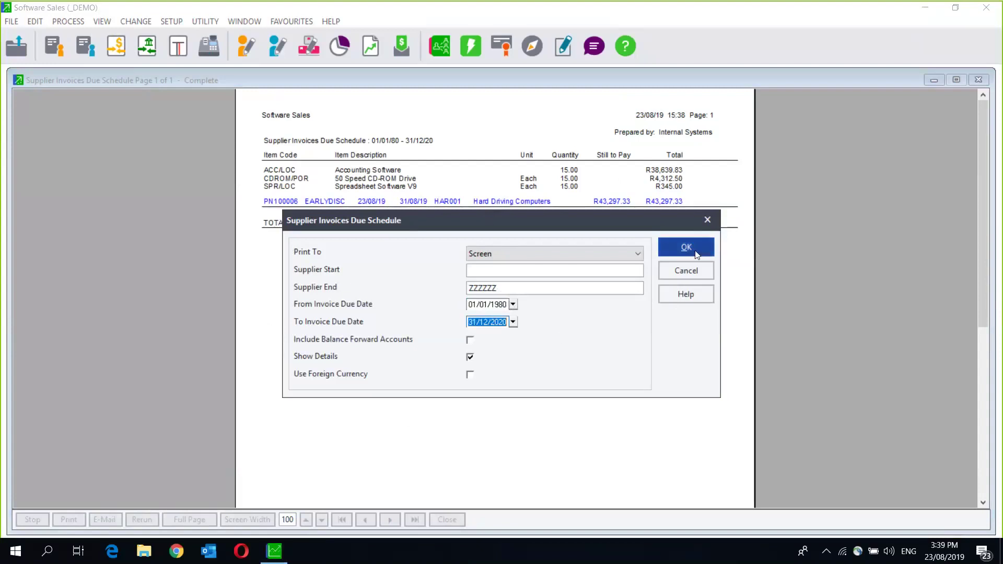
click(707, 220)
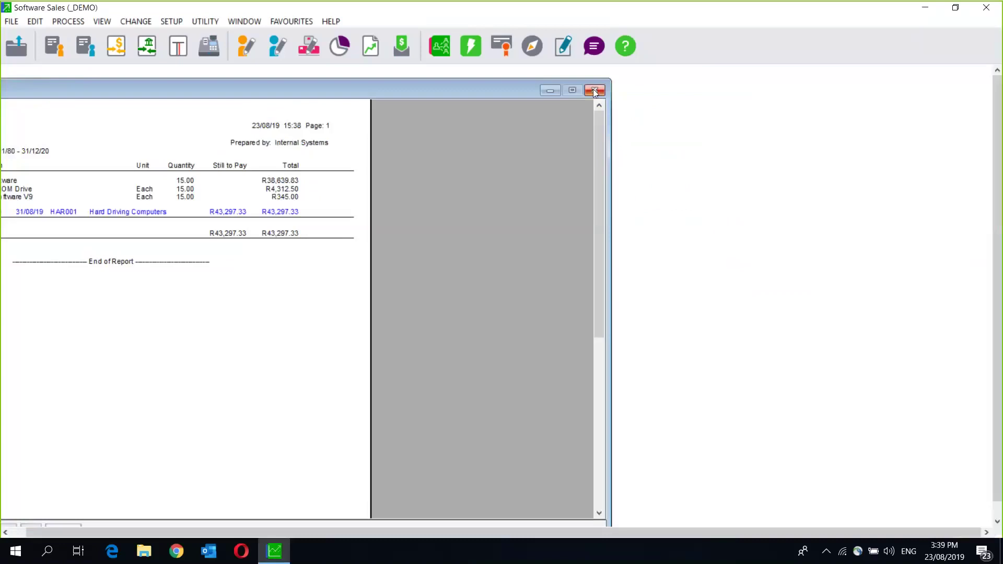
click(594, 92)
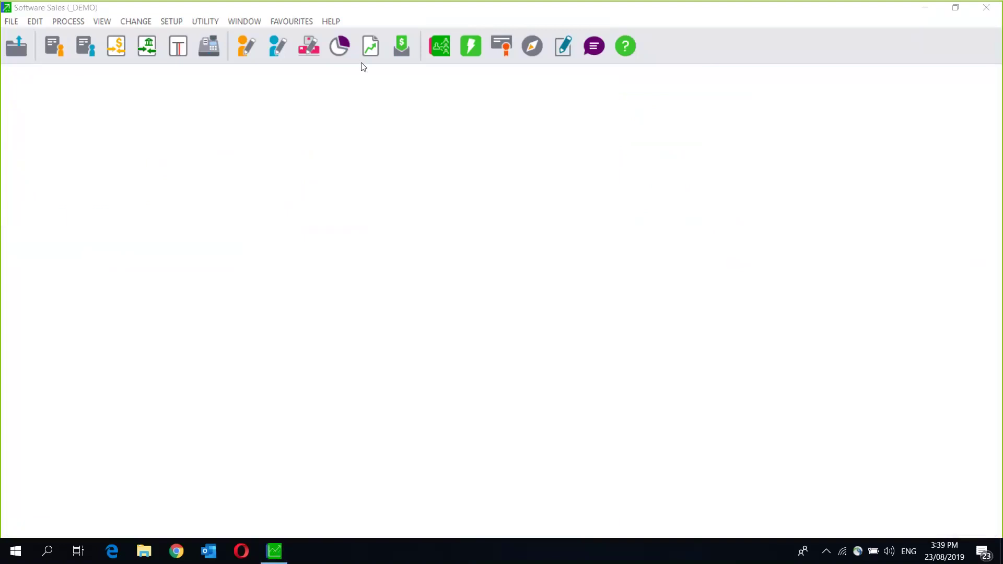
Step: Open the supplier Unmatched Open Item options from the Monthly / Periodic reports
click(102, 21)
mouse_move(158, 103)
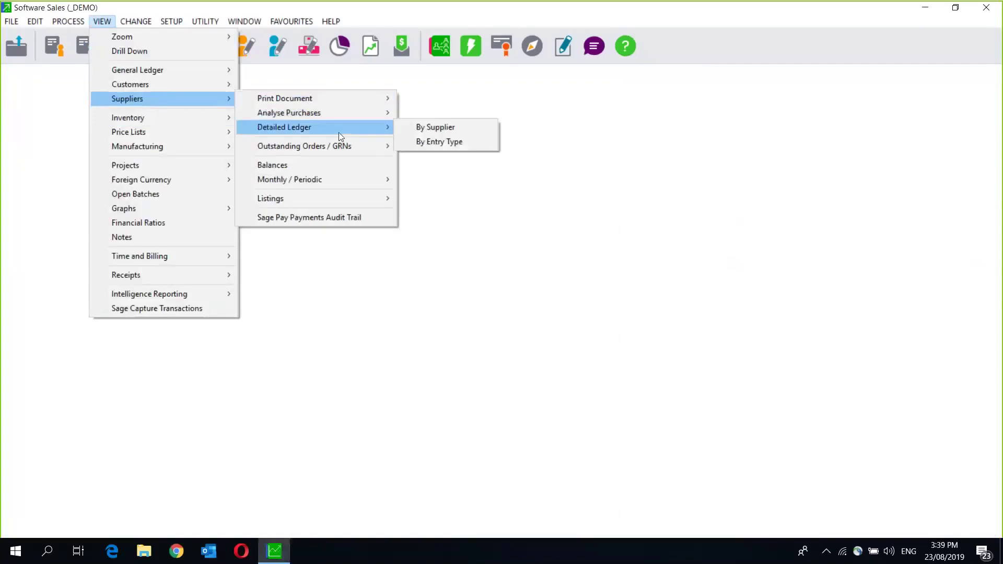
mouse_move(340, 180)
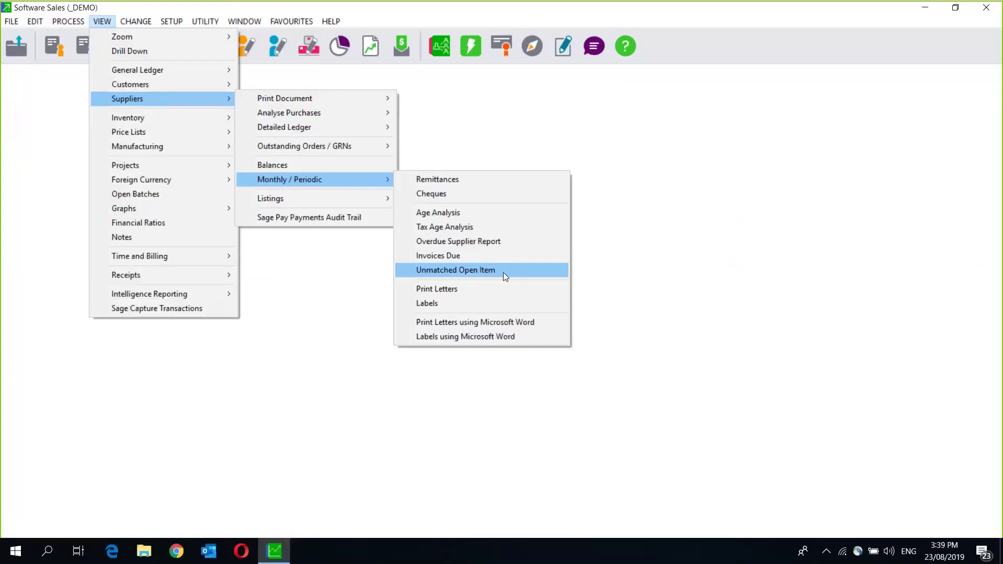
click(505, 275)
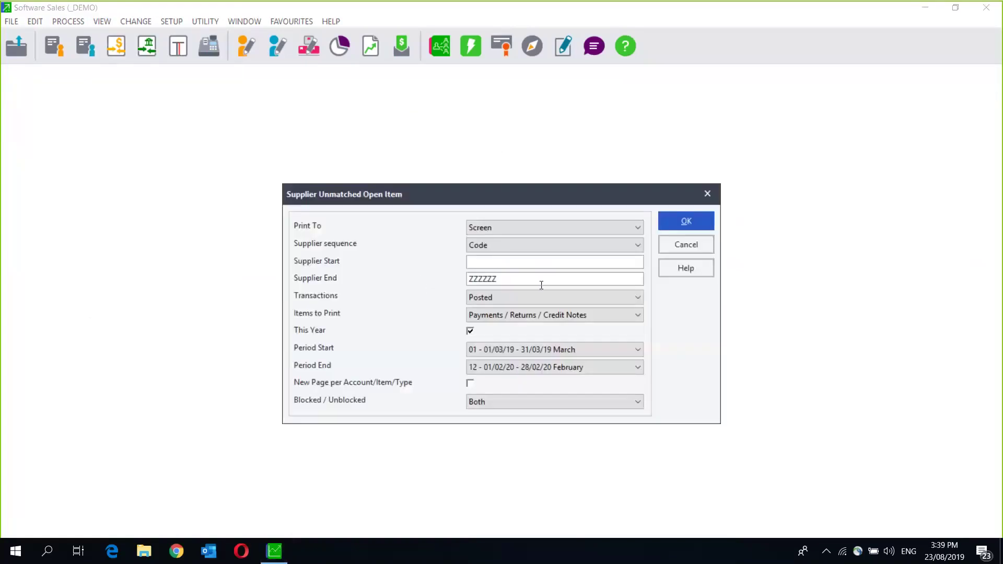
Step: Run the Unmatched Open Item report for Posted transactions, All items, periods 01 to 13
click(542, 275)
click(501, 297)
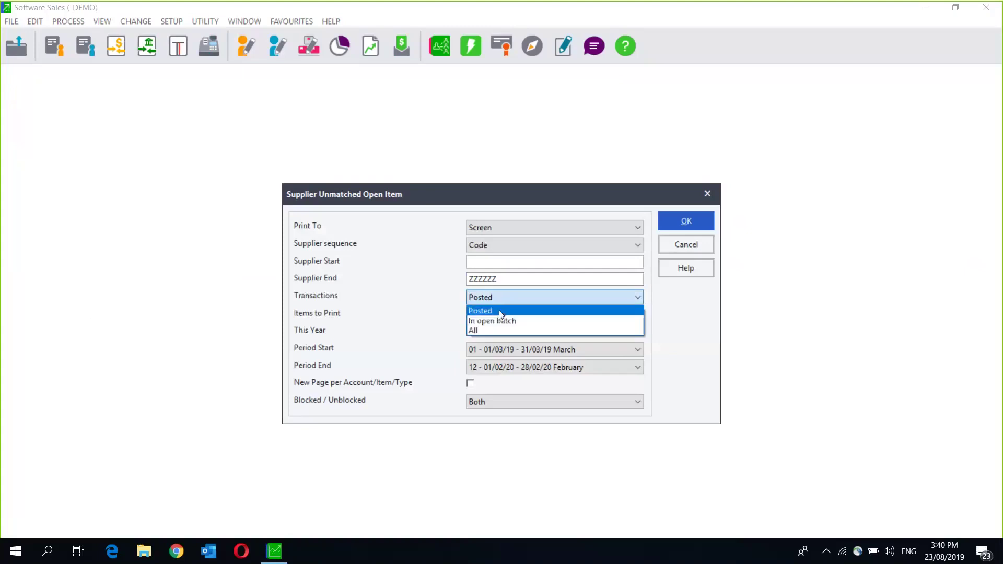
click(497, 329)
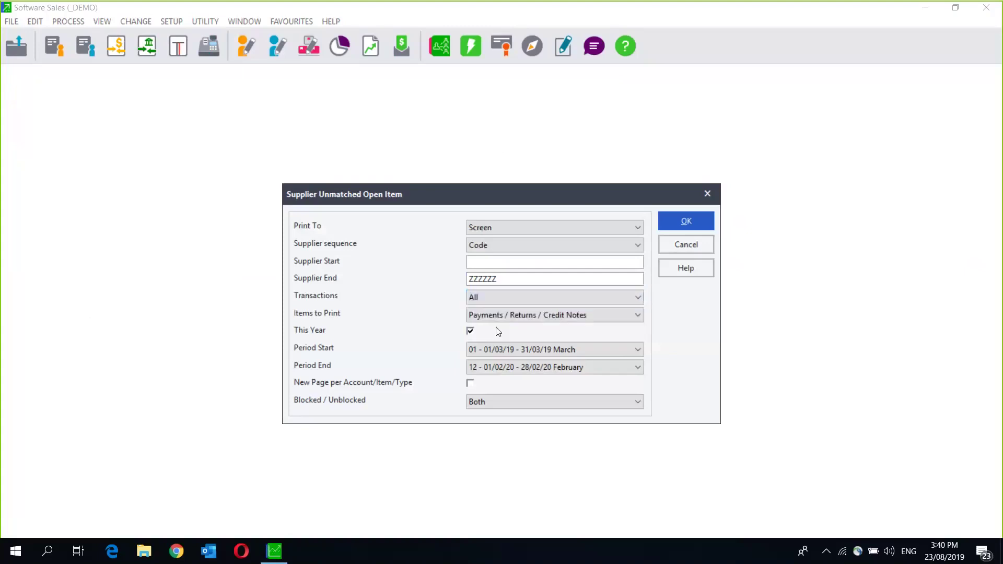
click(497, 297)
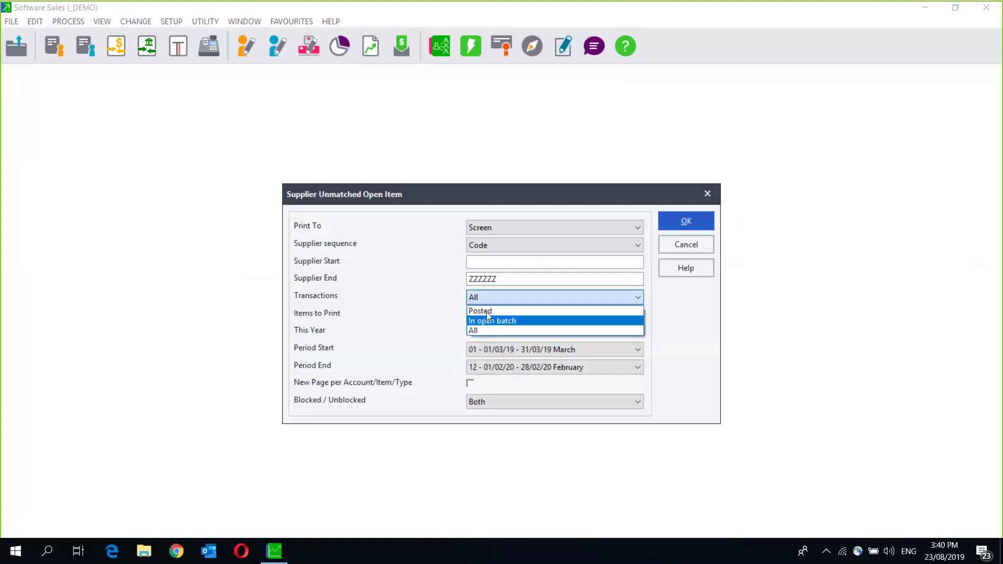
click(487, 312)
click(535, 317)
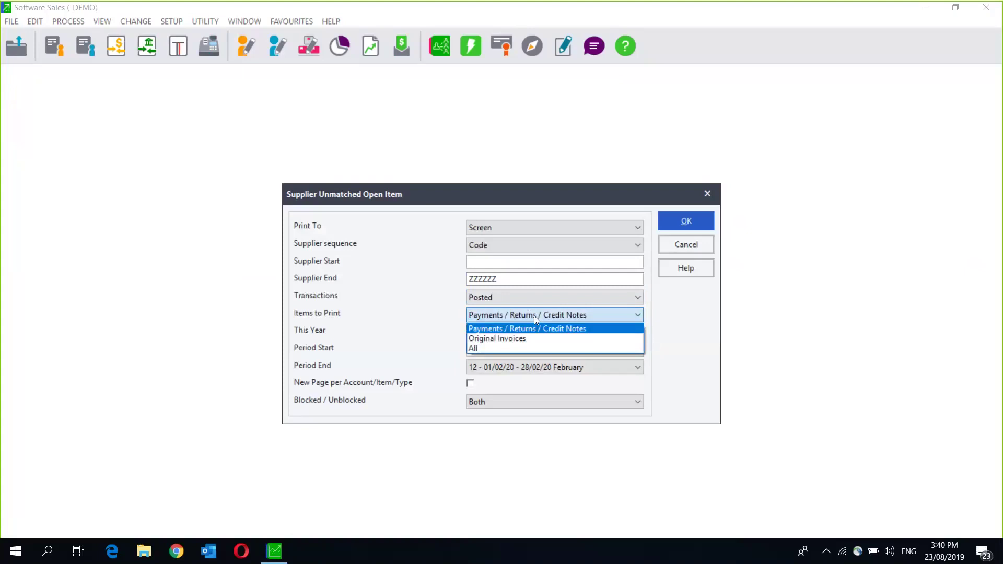
click(502, 348)
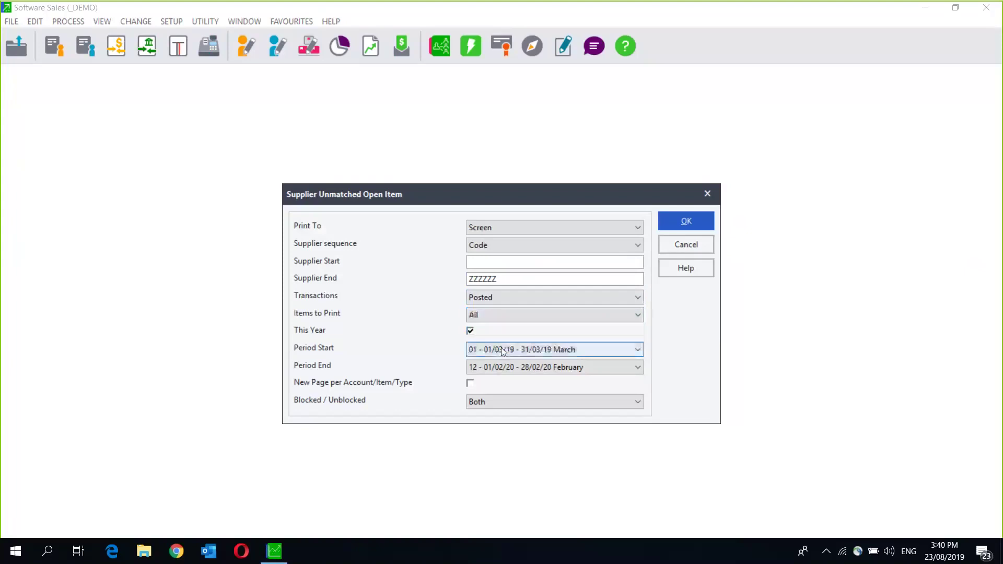
click(525, 355)
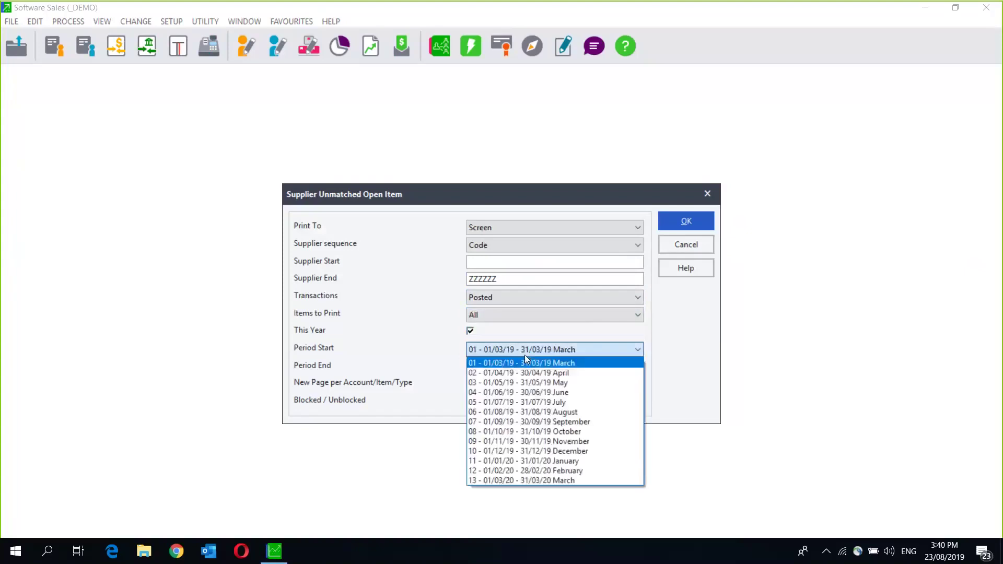
click(516, 363)
click(514, 365)
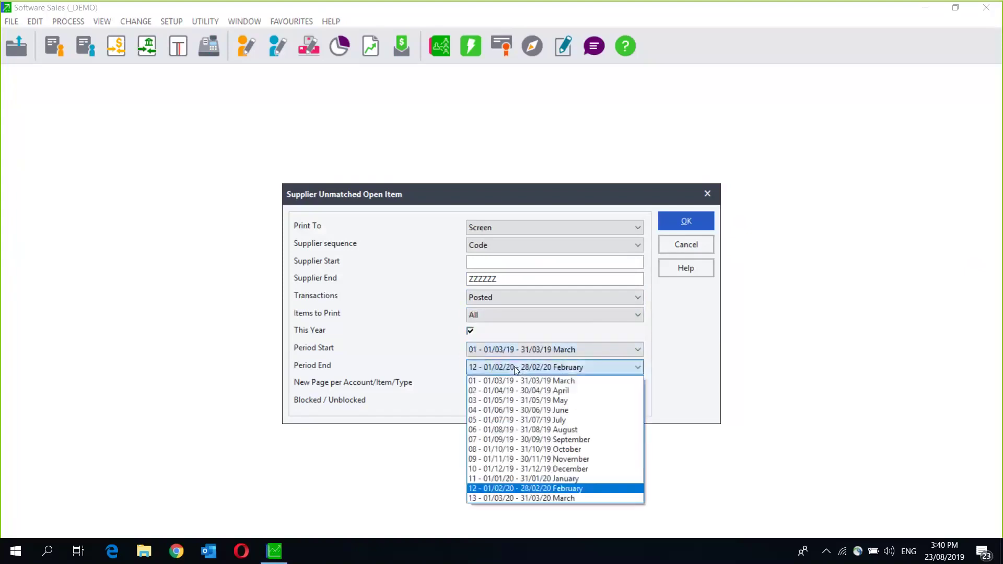
click(524, 498)
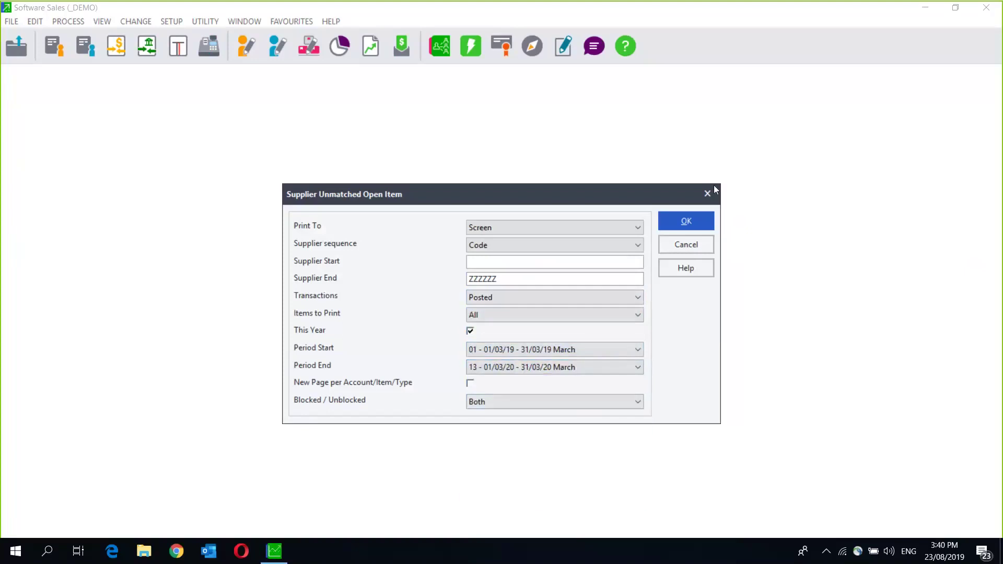
click(694, 226)
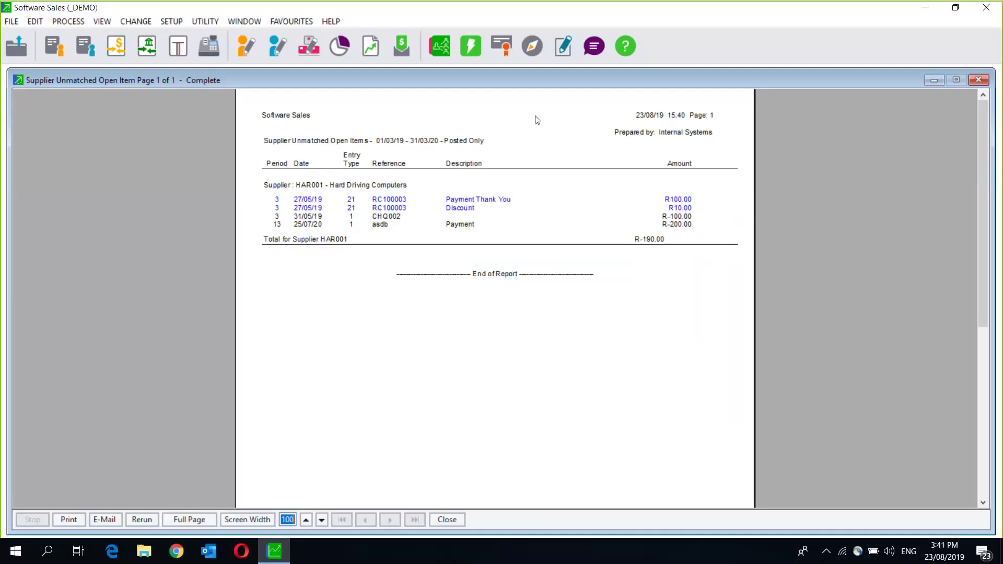
Step: Restore the report window showing HAR001's four open items totalling R-190.00
double_click(212, 83)
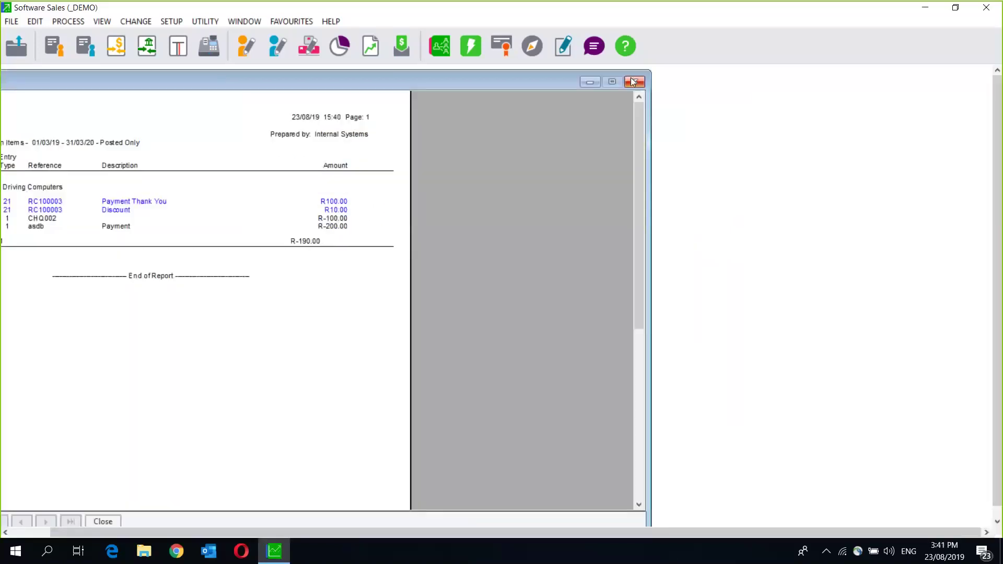
Step: Close the Unmatched Open Item report and bring up the supplier reports list again
click(631, 81)
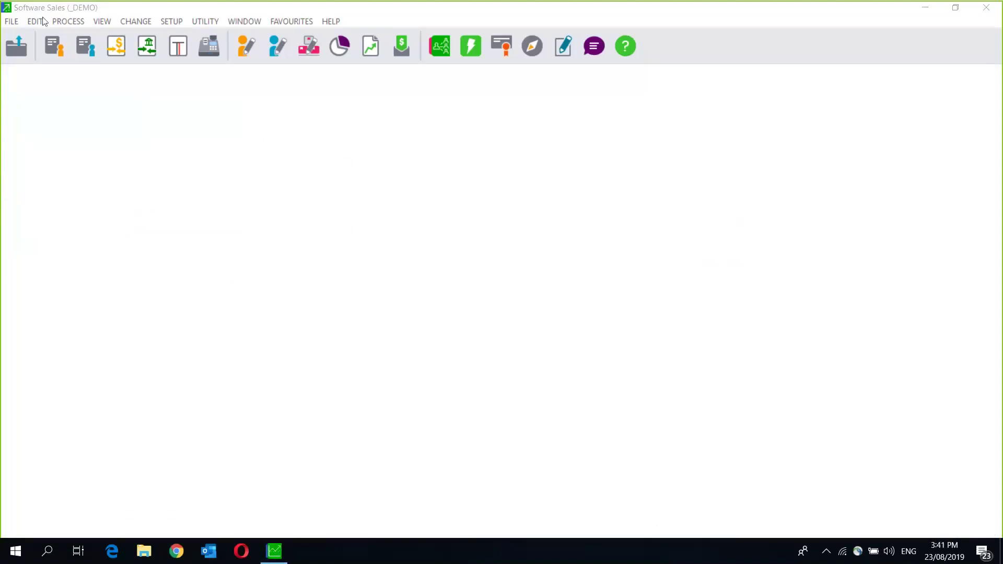
click(103, 22)
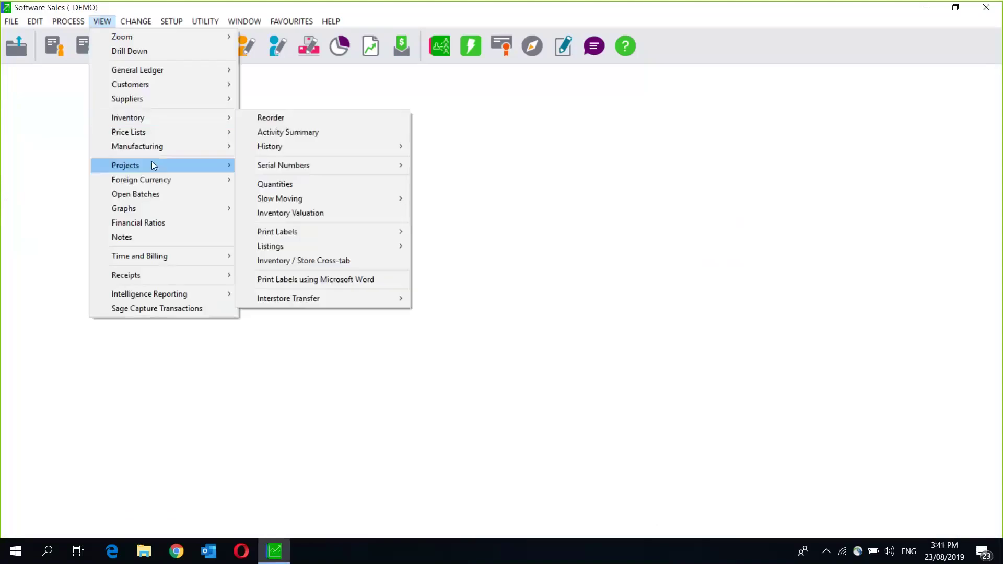
mouse_move(180, 97)
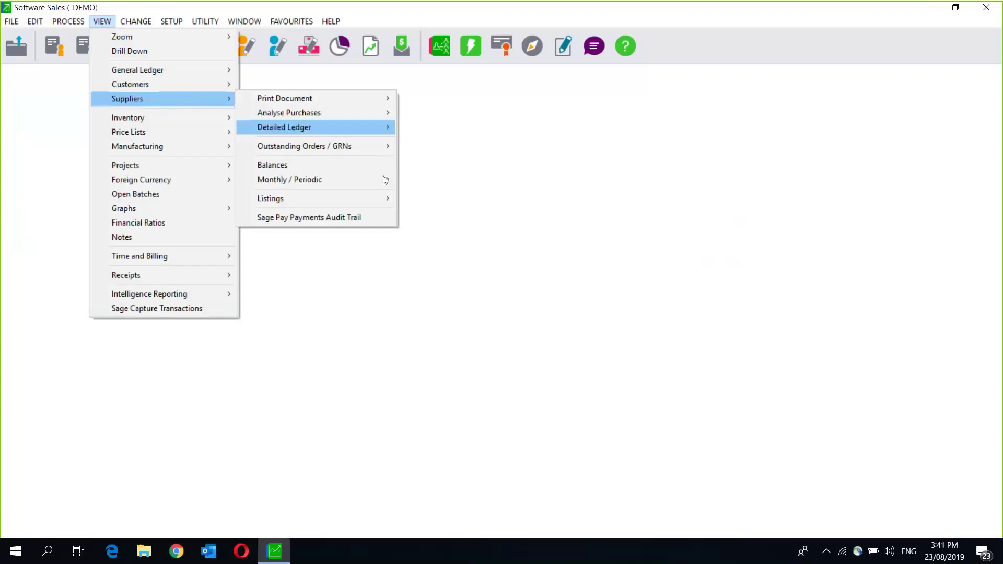
mouse_move(384, 180)
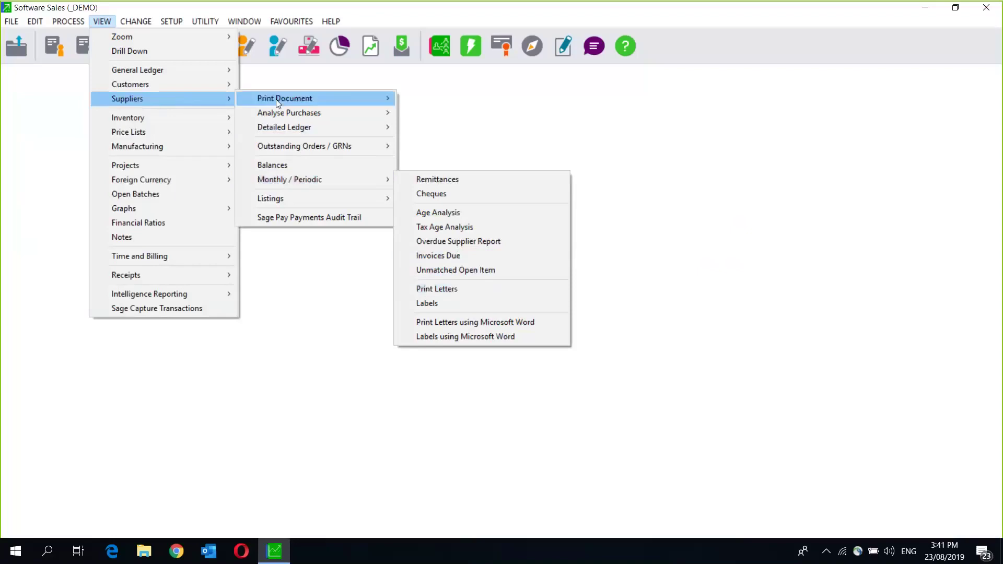
Step: Locate the Accounts entry under the supplier Listings reports
click(136, 21)
mouse_move(204, 21)
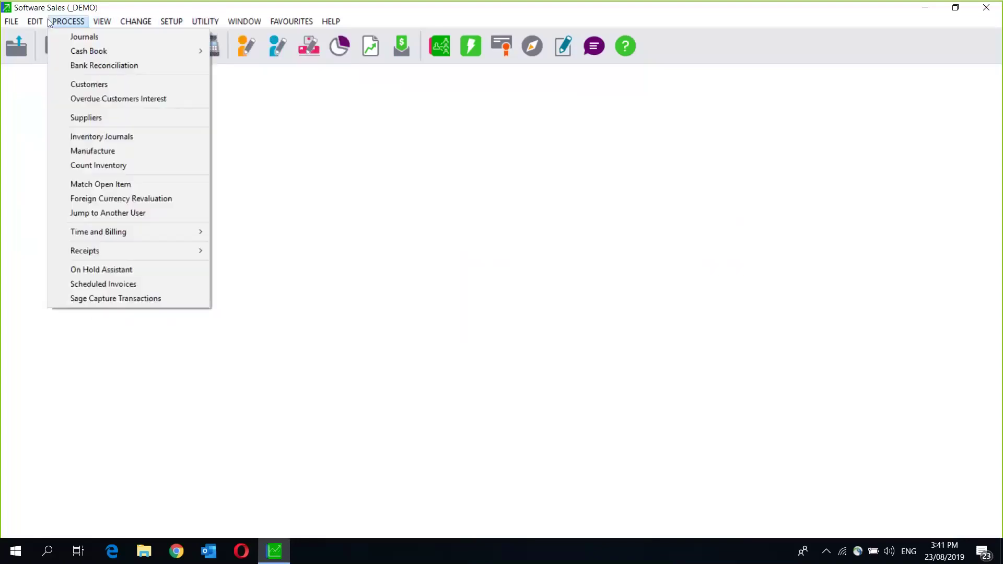
mouse_move(102, 21)
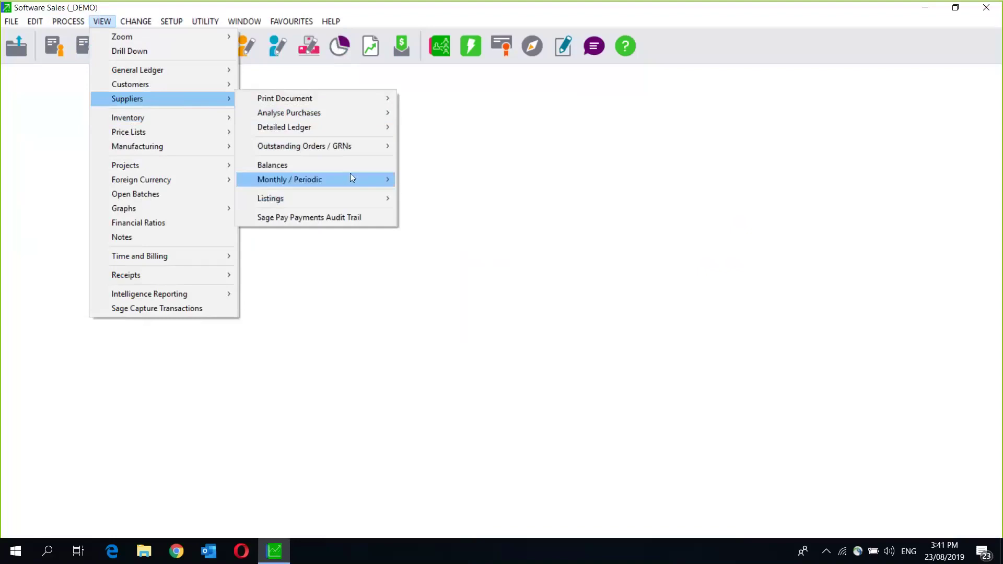
mouse_move(350, 175)
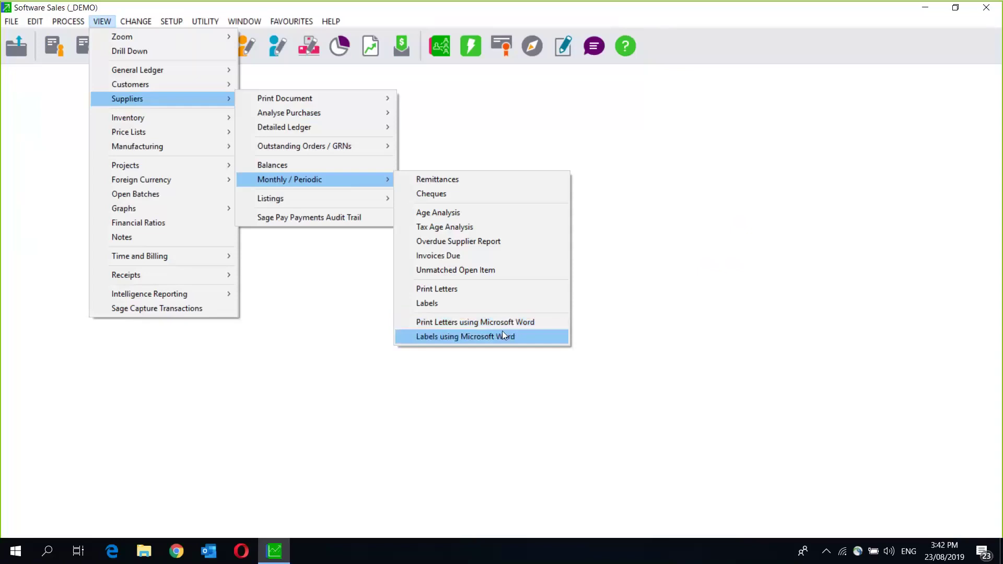
mouse_move(340, 198)
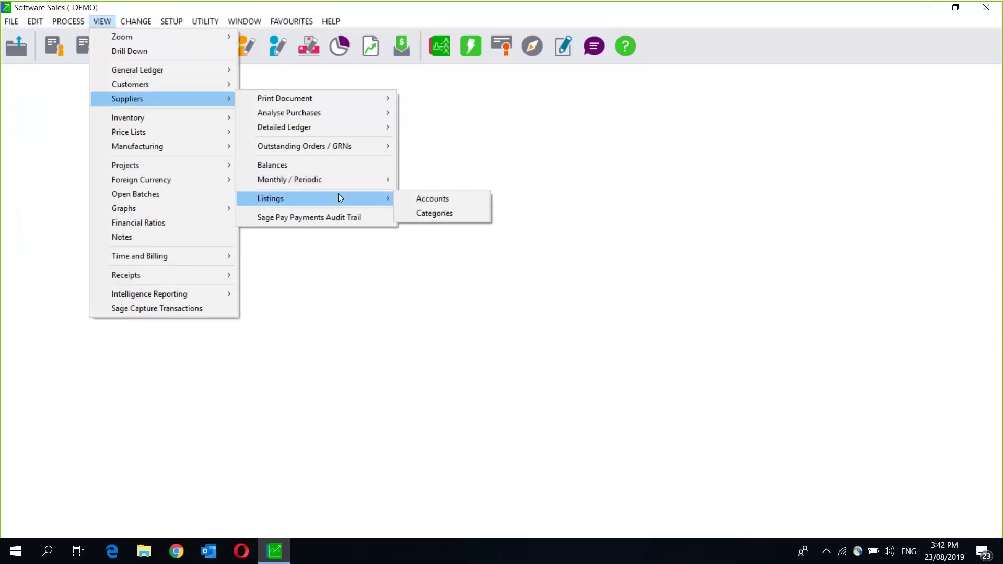
Step: Preview the Supplier Accounts listing as the Supplier Master Listing, then reopen its options with Rerun
click(446, 200)
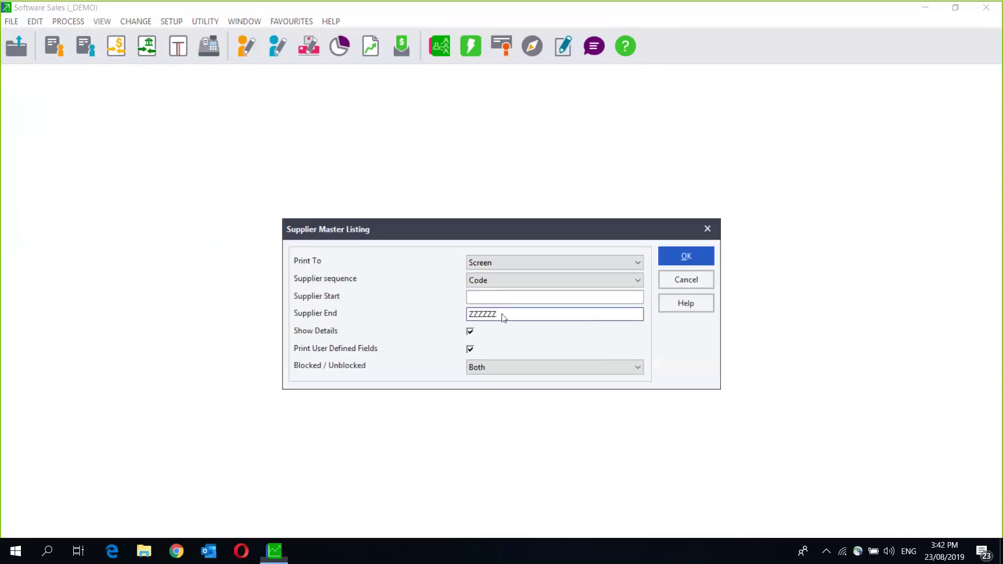
click(684, 258)
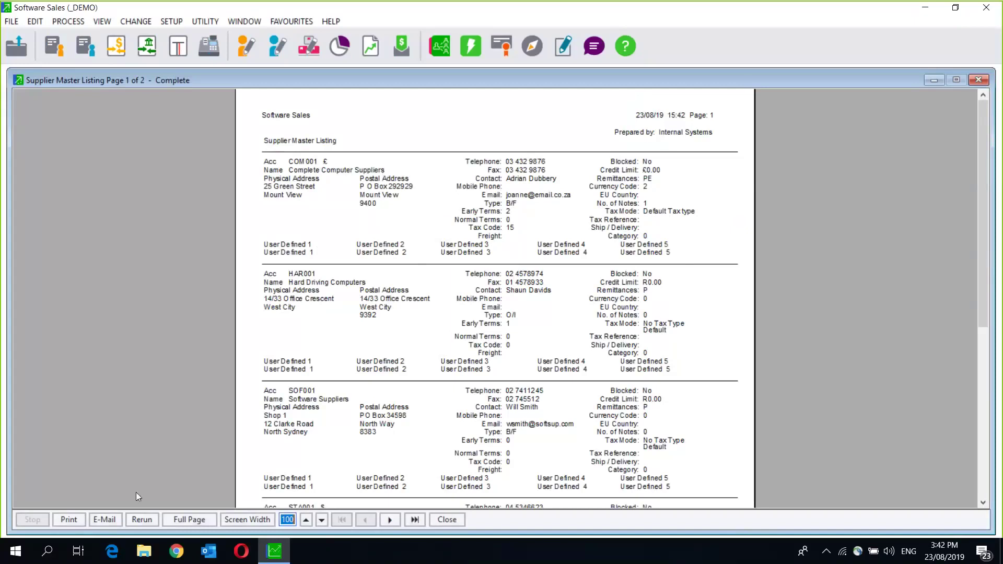
click(149, 519)
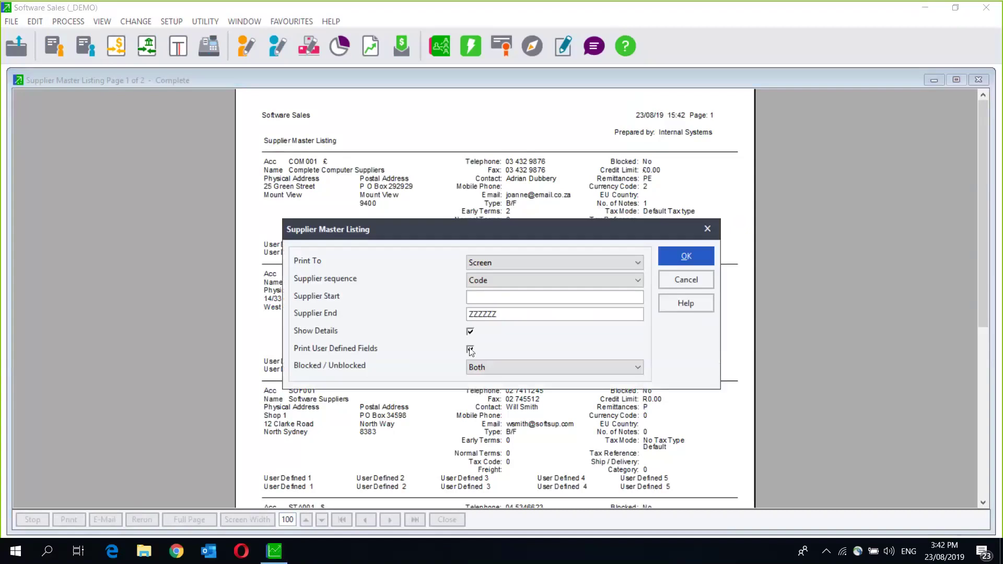
Step: Rerun the Supplier Master Listing without user defined fields, then without details as a one-page summary
click(470, 350)
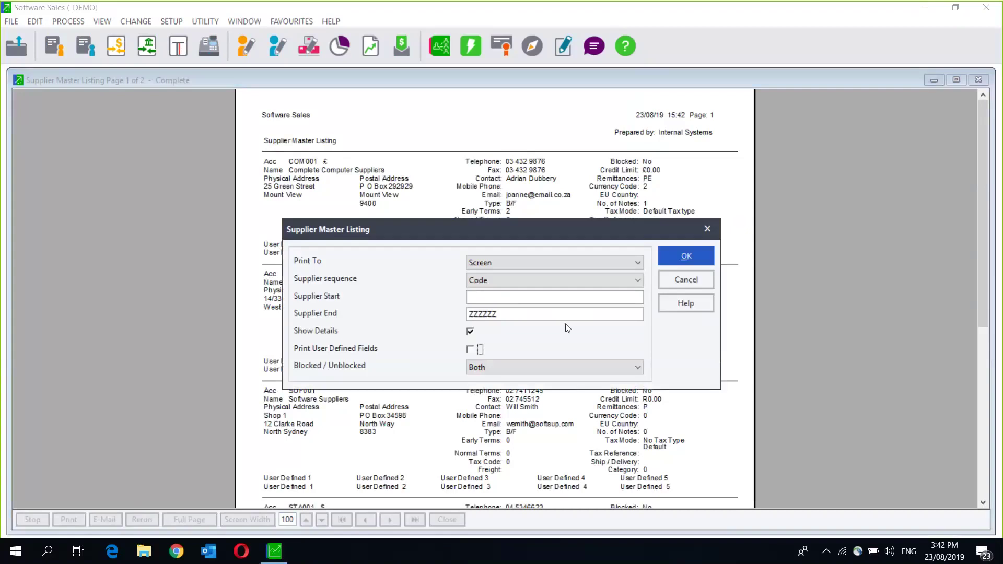
click(687, 257)
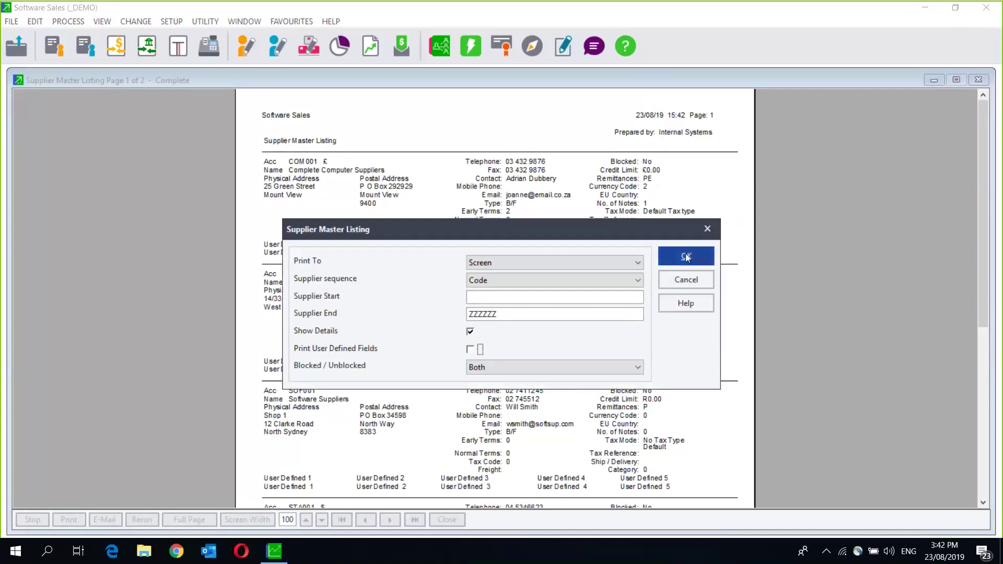
click(143, 521)
click(470, 331)
click(675, 255)
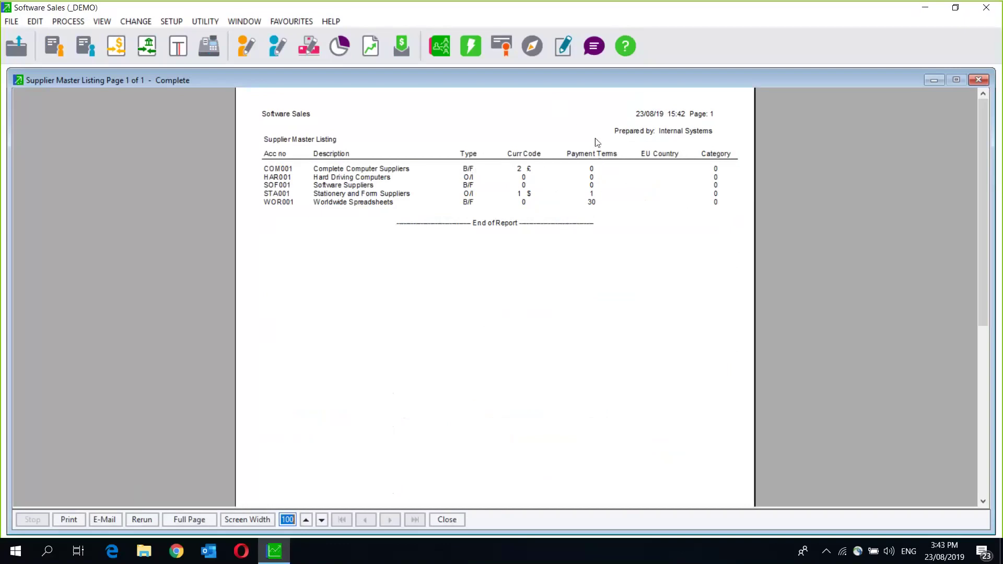
drag(617, 81, 152, 64)
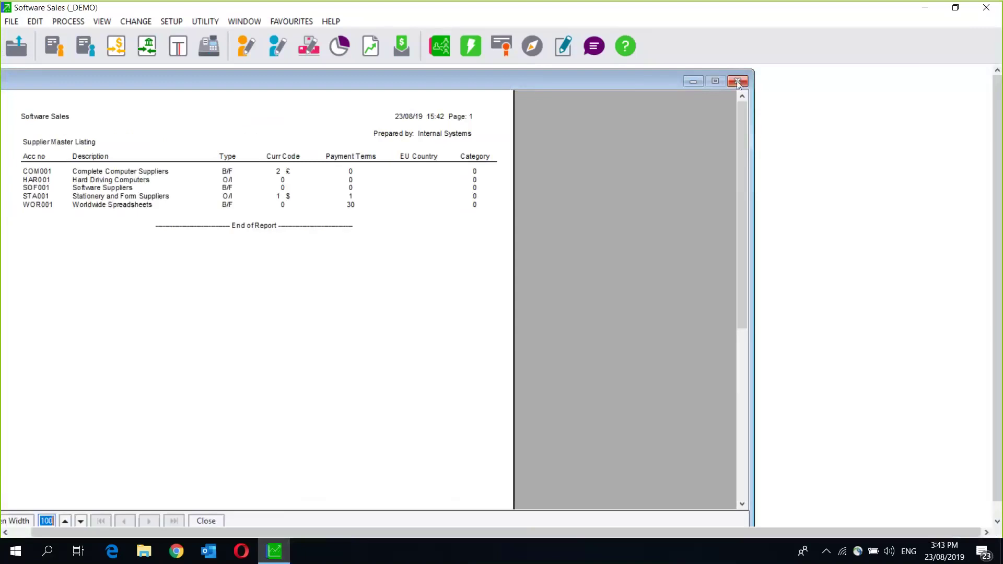
Step: Close the Supplier Master Listing report and bring up the View > Suppliers submenu
click(737, 81)
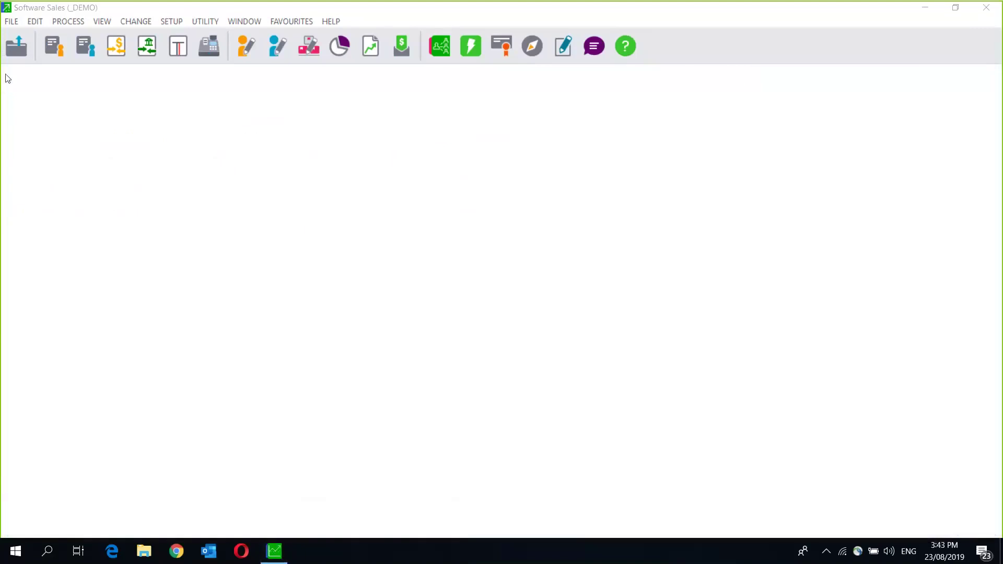
click(103, 22)
mouse_move(185, 100)
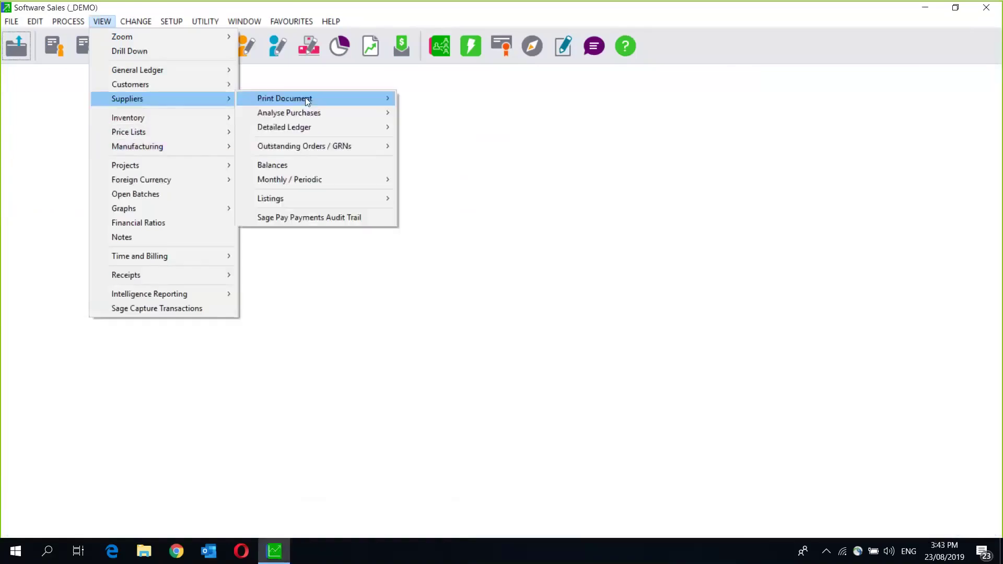
mouse_move(351, 201)
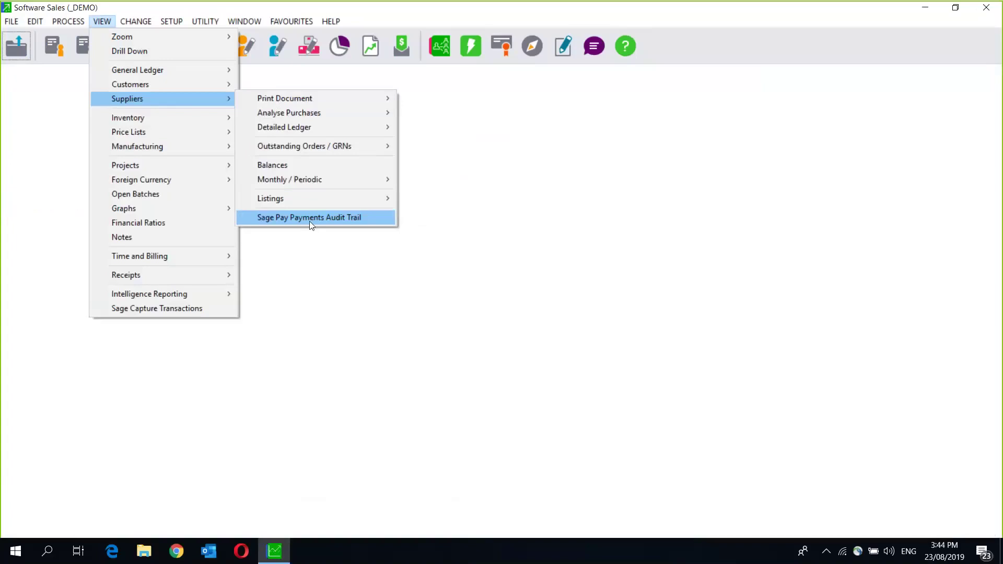
Step: Close the View > Suppliers menu without choosing any report
click(361, 292)
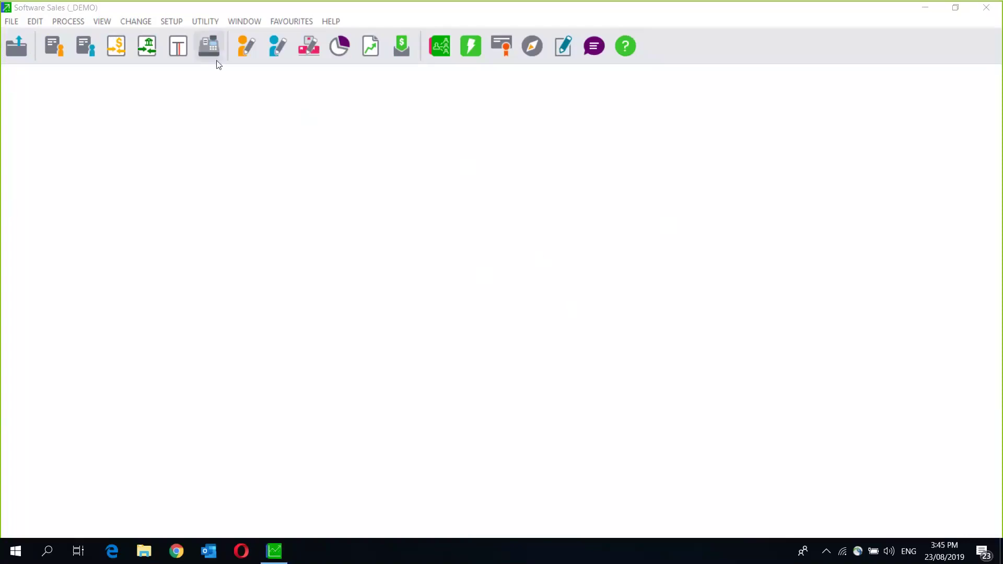
Step: Start a new supplier invoice for COM001 Complete Computer Suppliers and open Link / Create
click(84, 43)
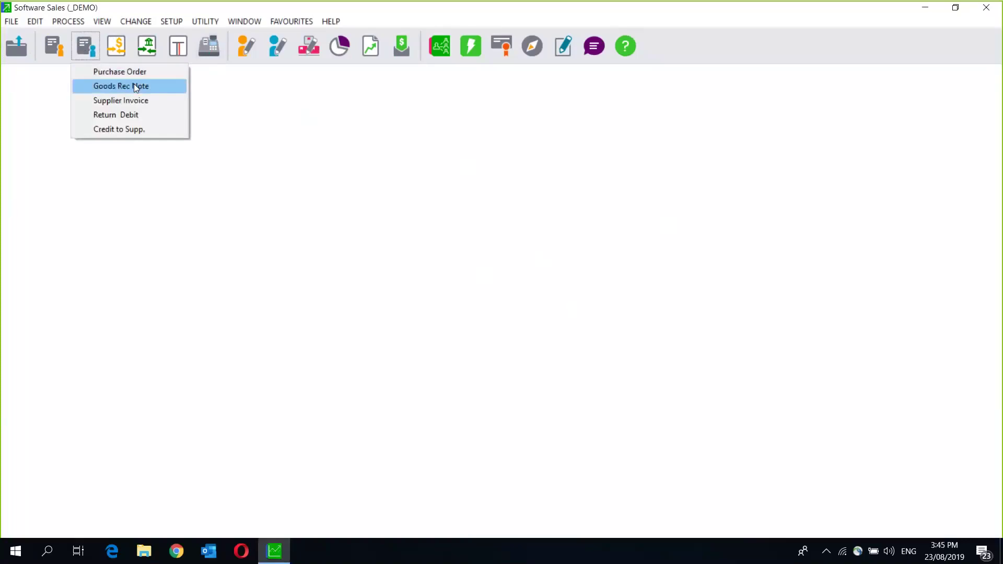
click(134, 100)
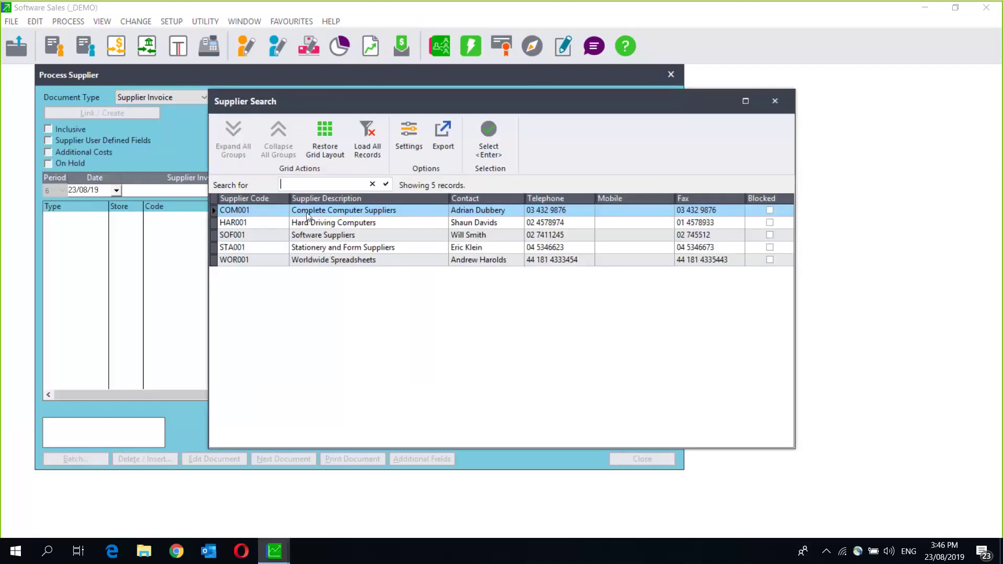
double_click(307, 213)
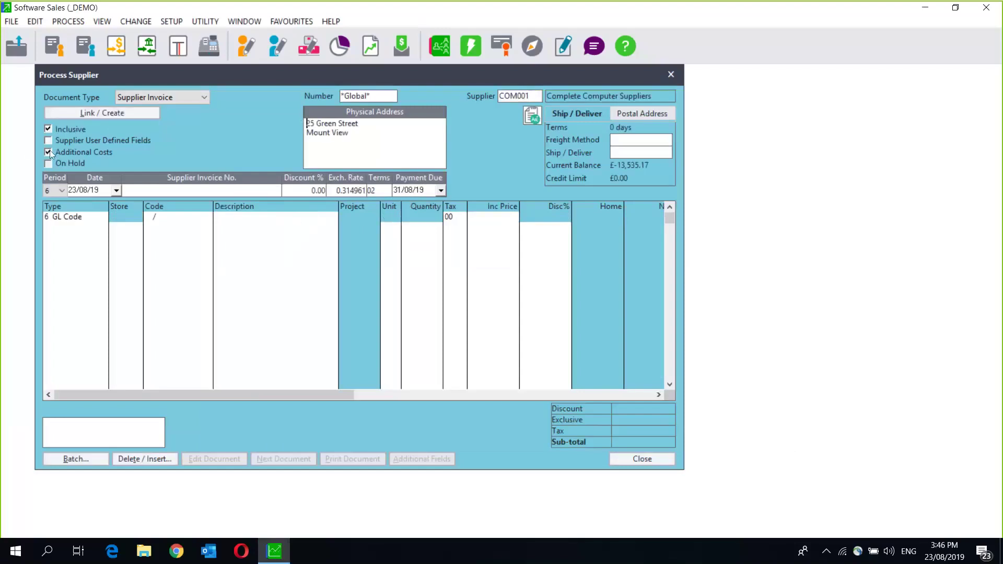
click(111, 117)
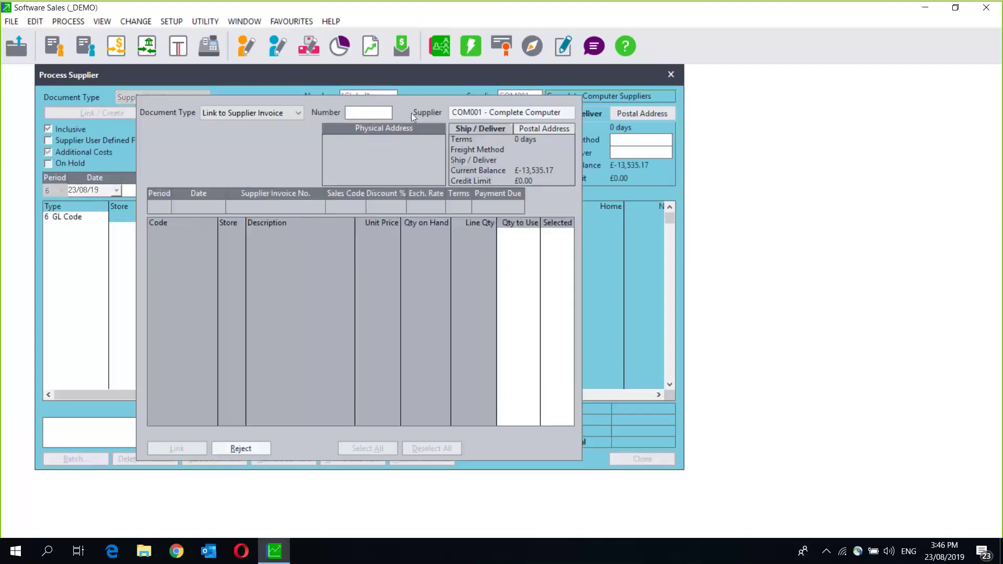
Step: Look up and select supplier invoice PN100005 (EARLYSETTLEMENT) as the document to link
click(388, 110)
click(387, 112)
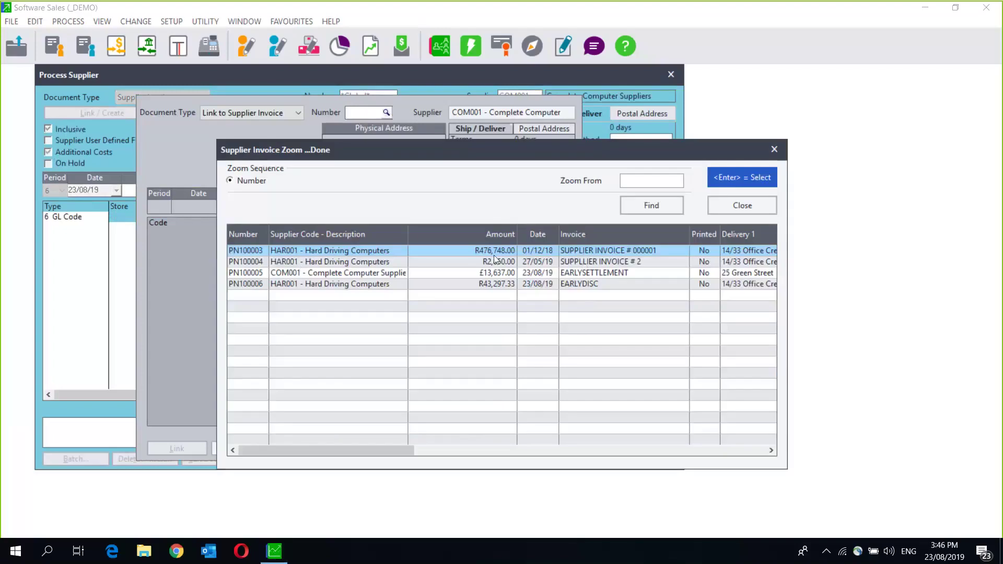
click(484, 274)
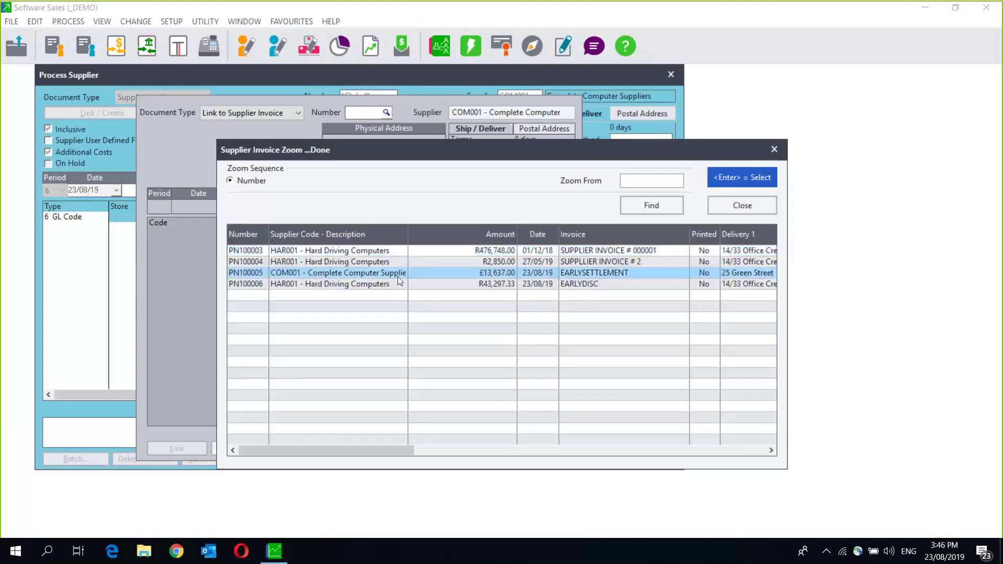
double_click(331, 273)
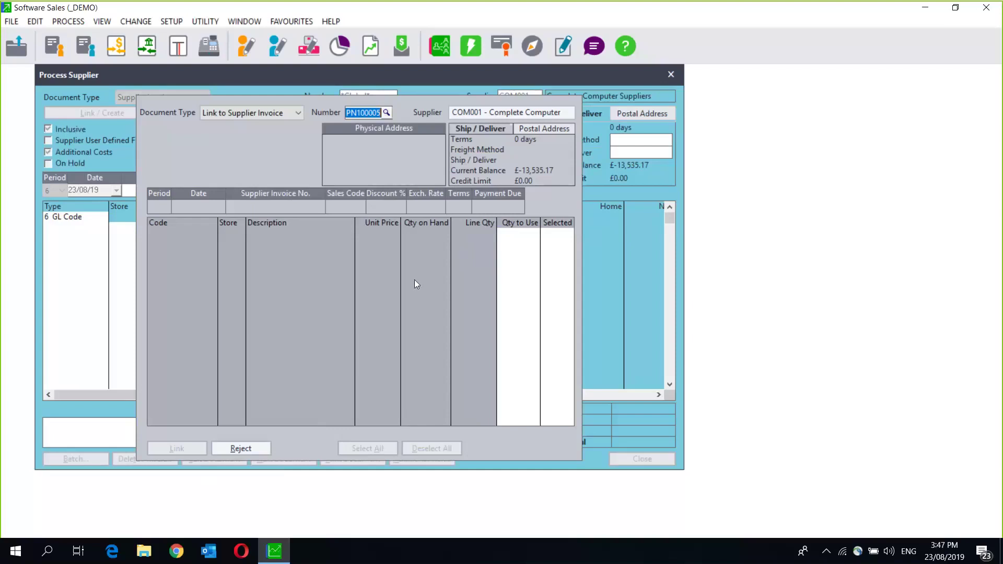
Step: Link PN100005's item lines ACC/LOC, CDROM/POR and SPR/LOC into invoice PN100007
key(Return)
click(176, 448)
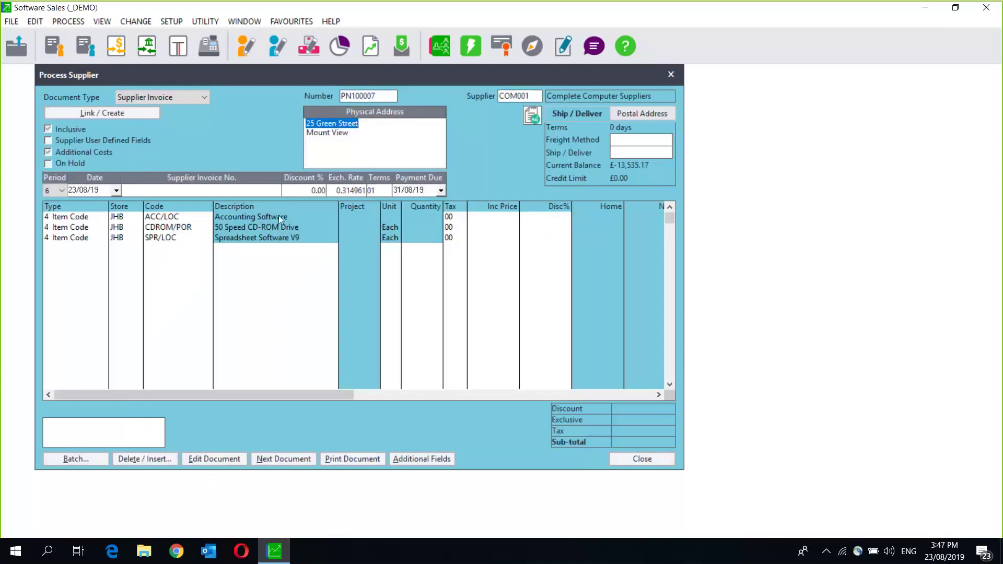
click(500, 218)
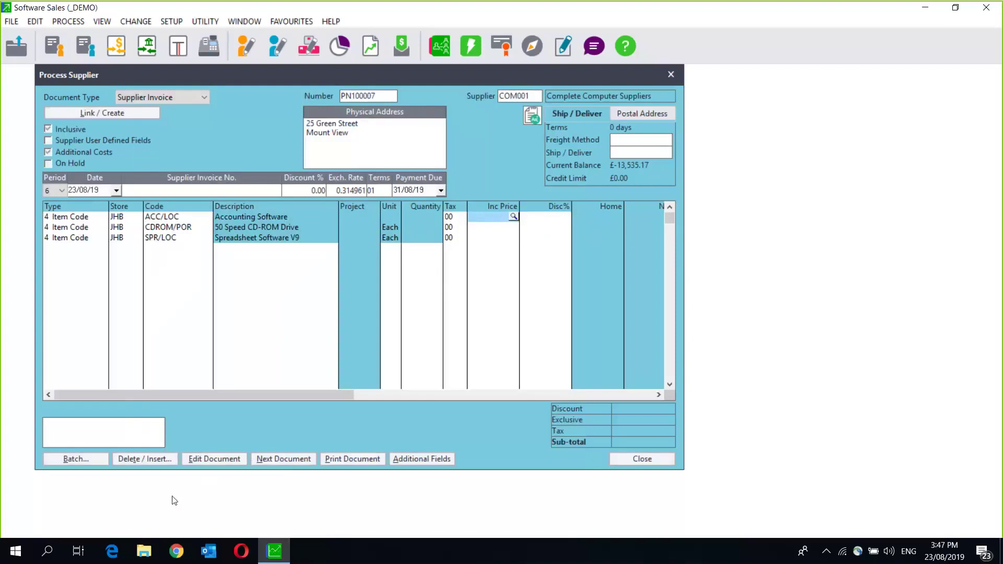
click(49, 552)
text(c)
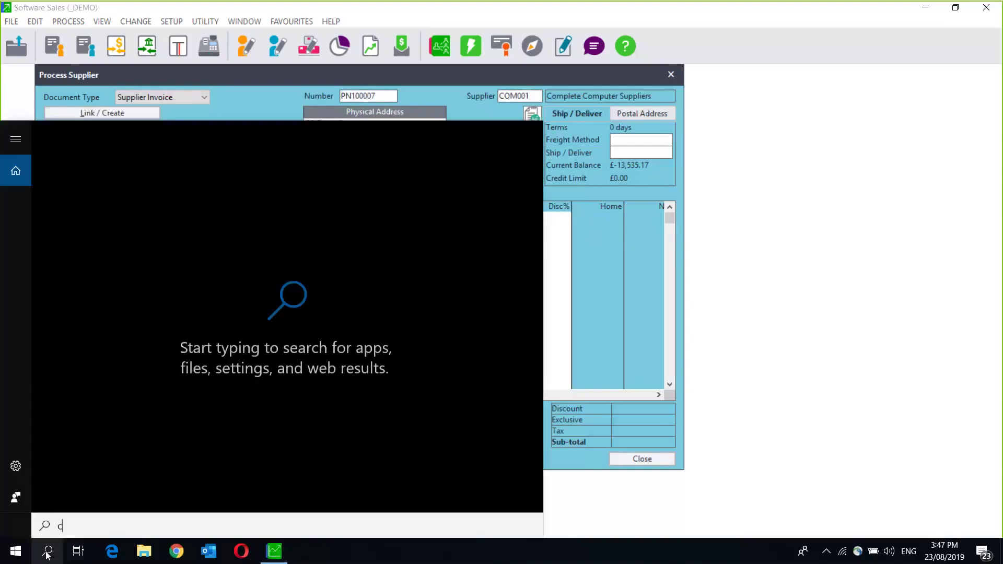
text(al)
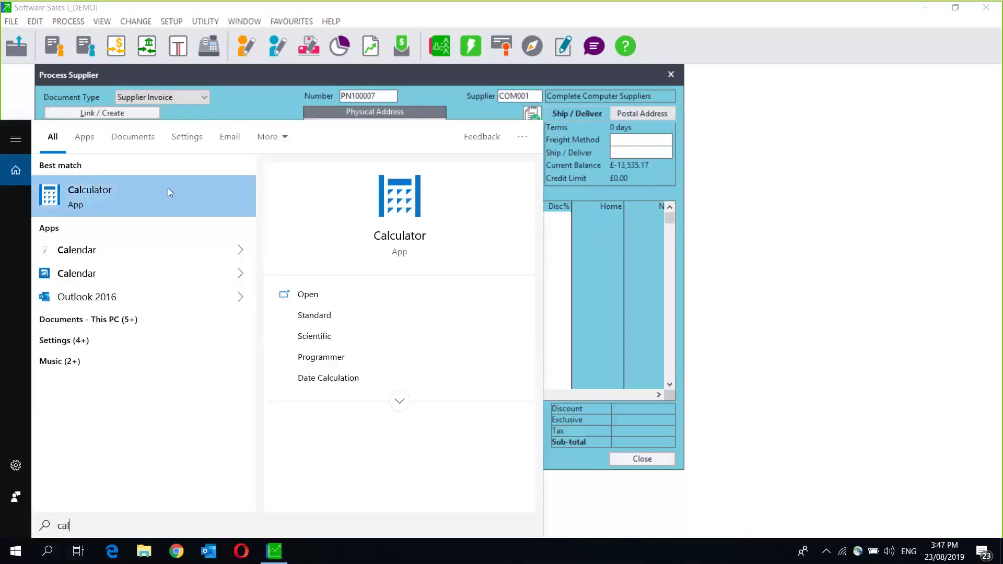
click(168, 189)
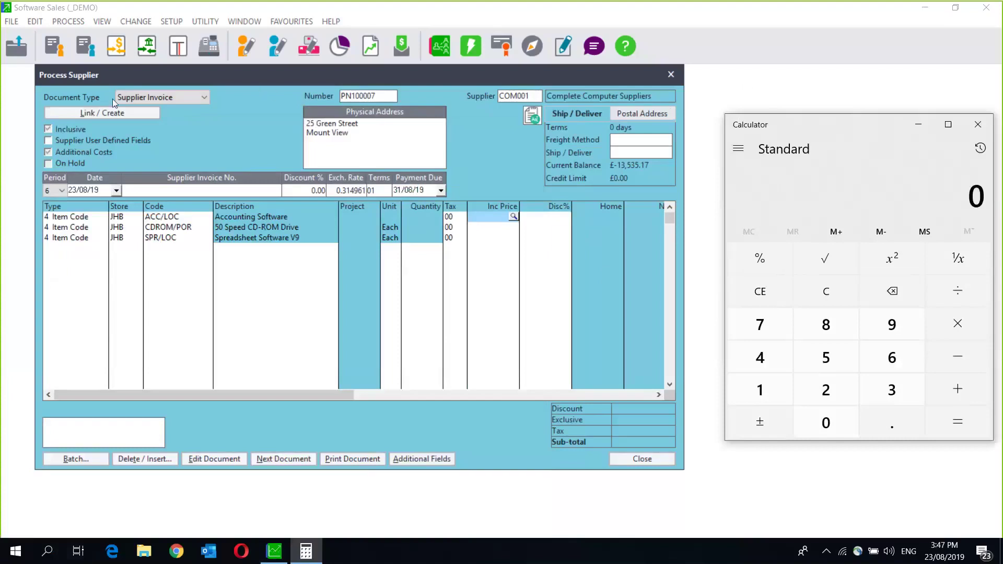
drag(822, 123, 197, 102)
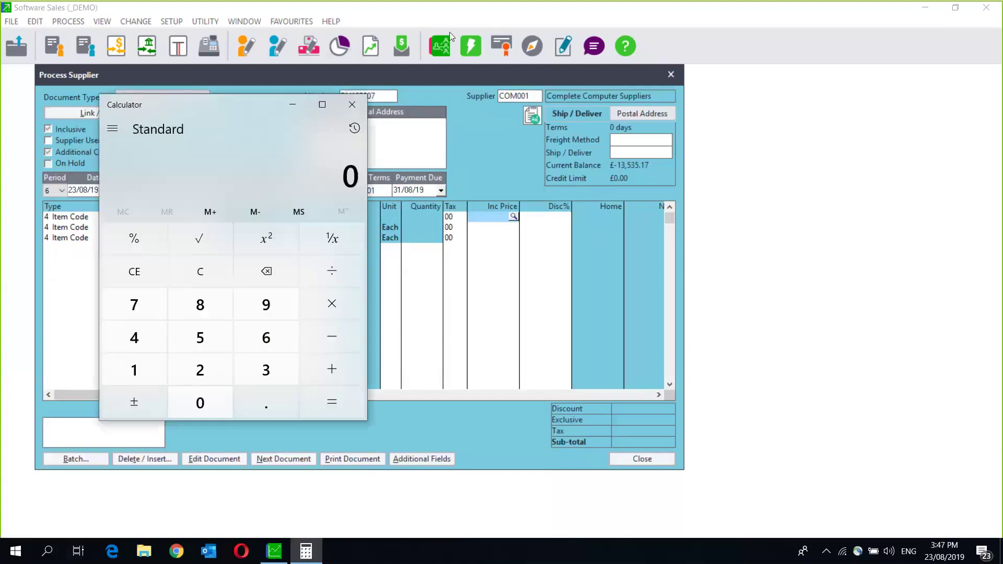
click(359, 108)
Step: Give the Accounting Software line tax type 00 and an inclusive price of 1,500.00
click(459, 217)
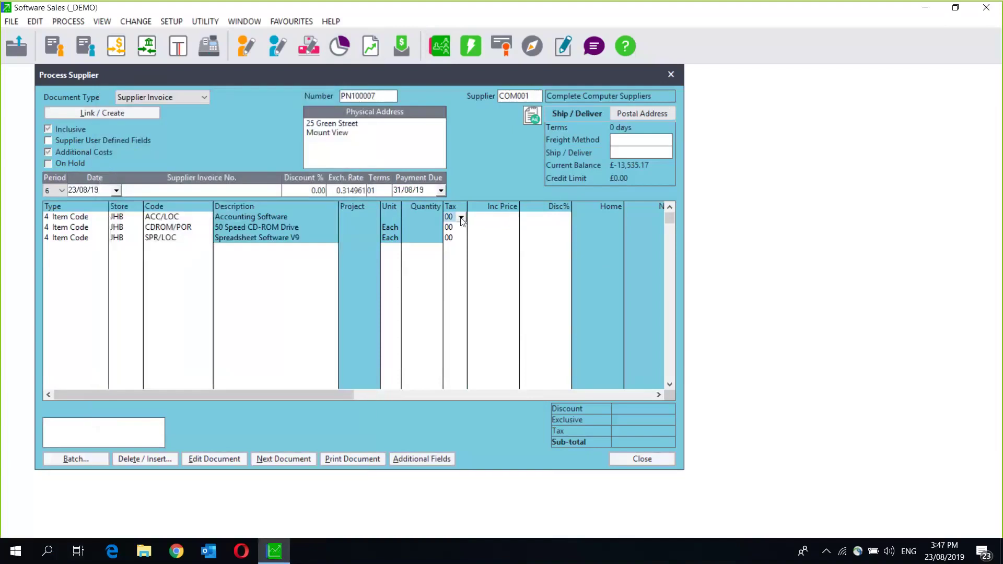
click(461, 218)
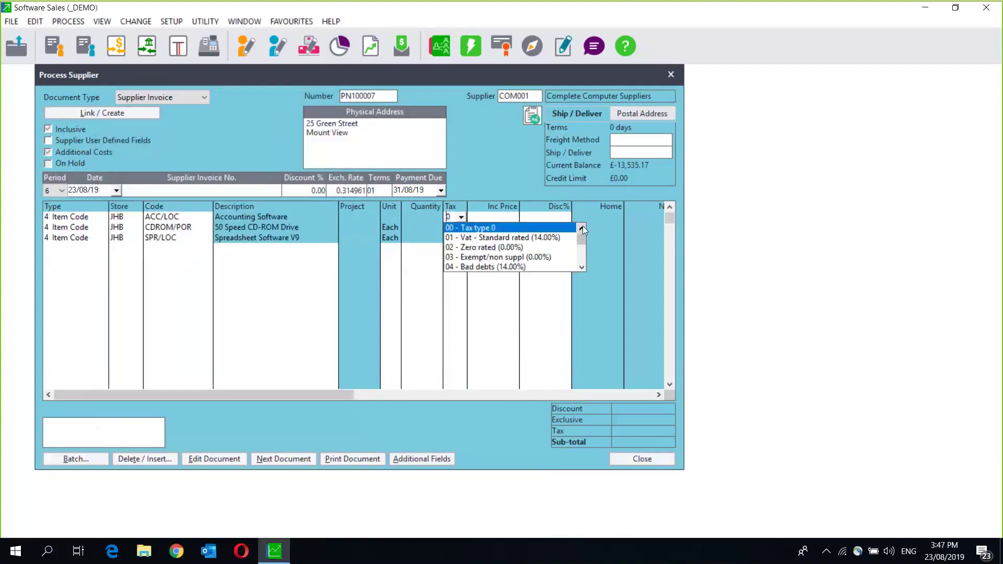
drag(581, 236, 580, 276)
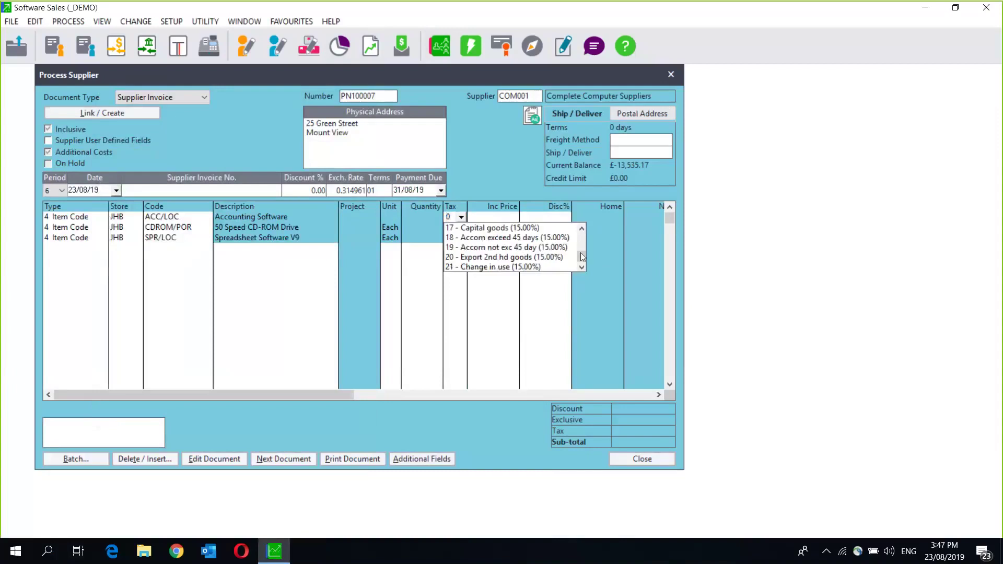
click(582, 228)
click(581, 228)
click(581, 229)
key(Return)
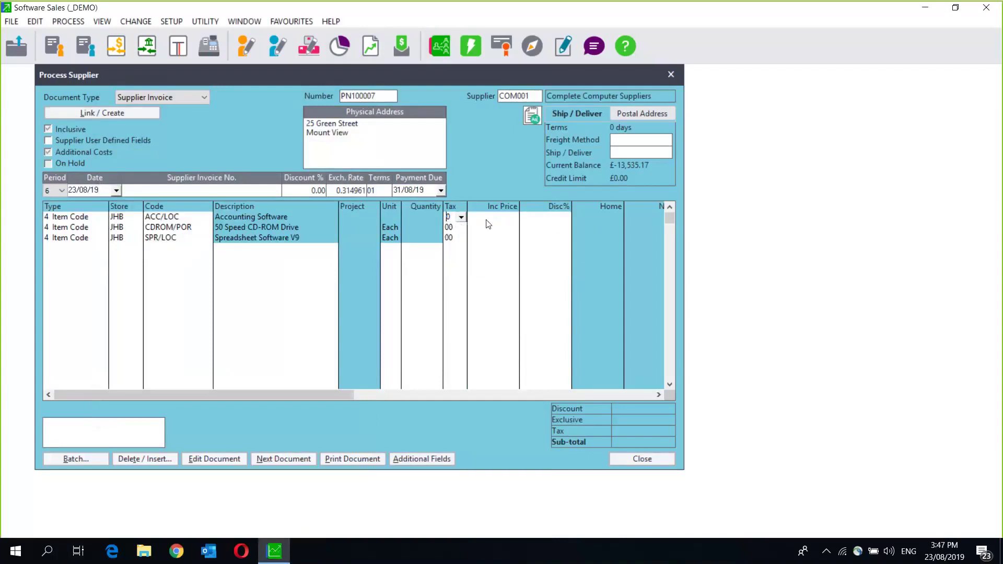
text(1500)
click(504, 230)
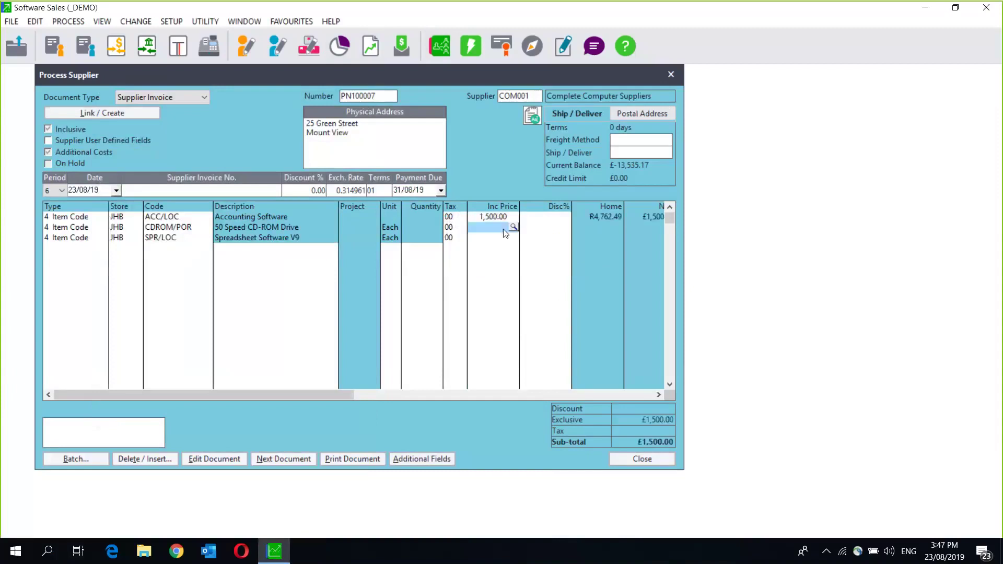
Step: Price the CD-ROM drive line at 600 and the spreadsheet software line at 900
text(600)
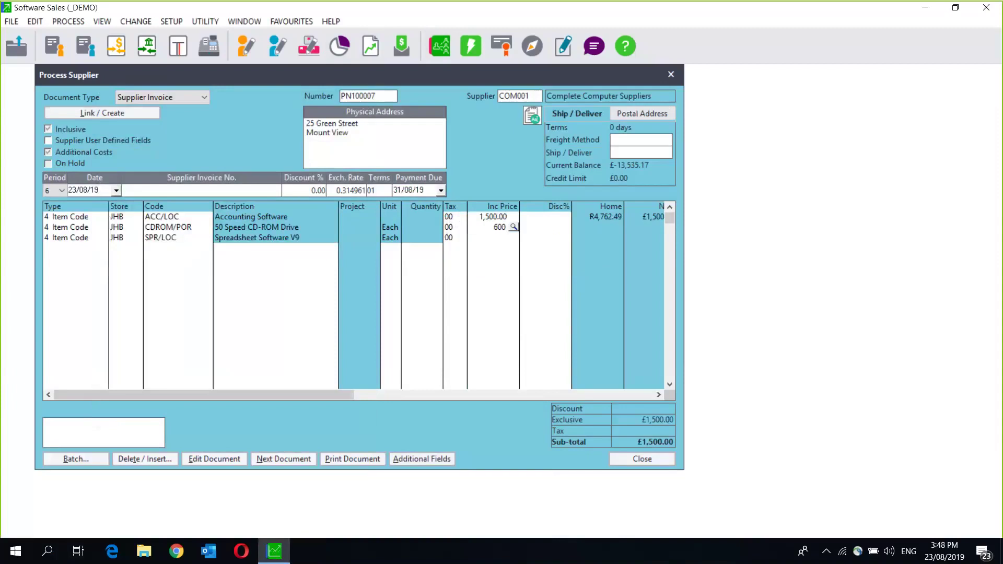
click(499, 239)
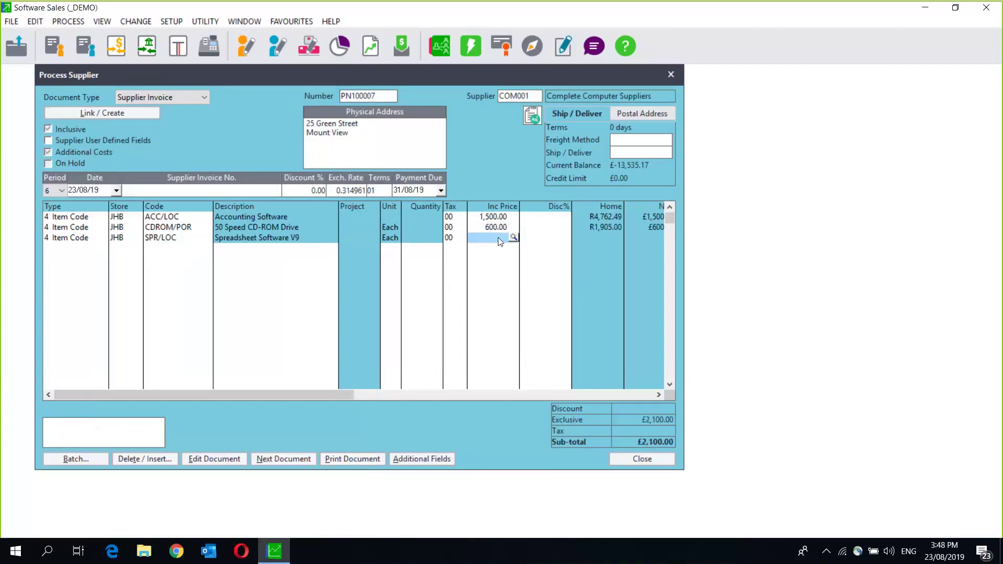
text(900)
key(Tab)
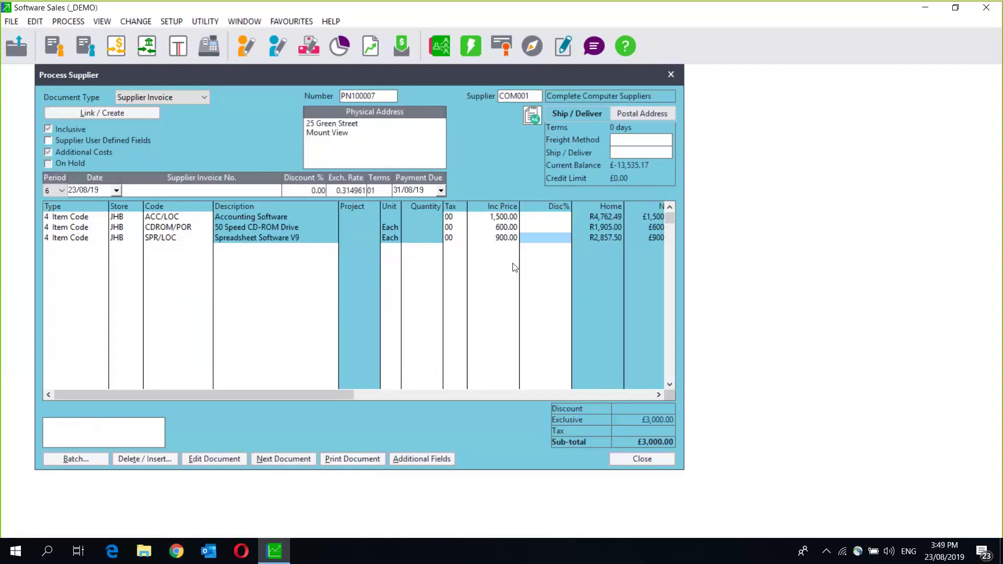
Step: Enter 6565749 as the supplier invoice number after the blank-number warning
click(271, 463)
click(569, 323)
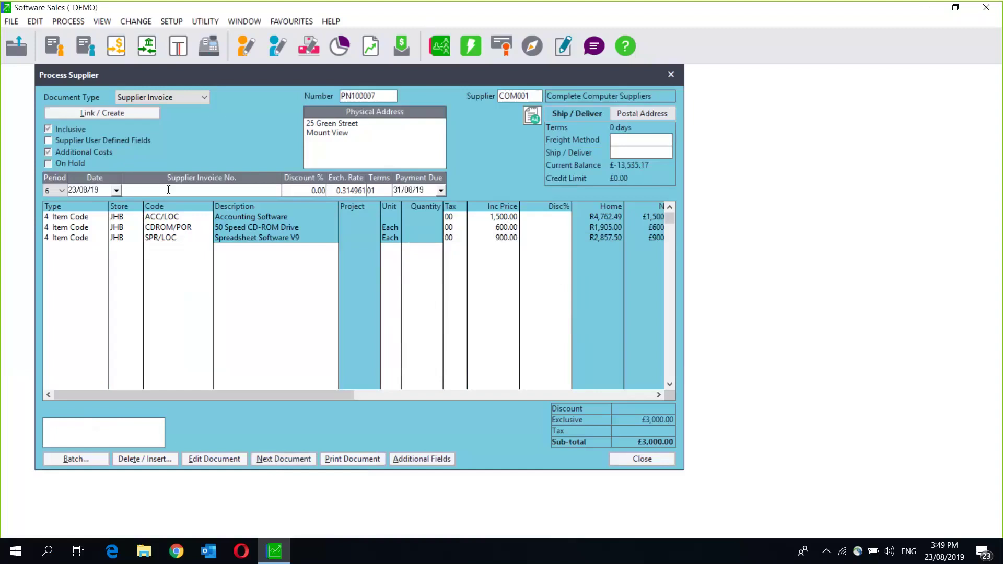
text(6565749)
key(Tab)
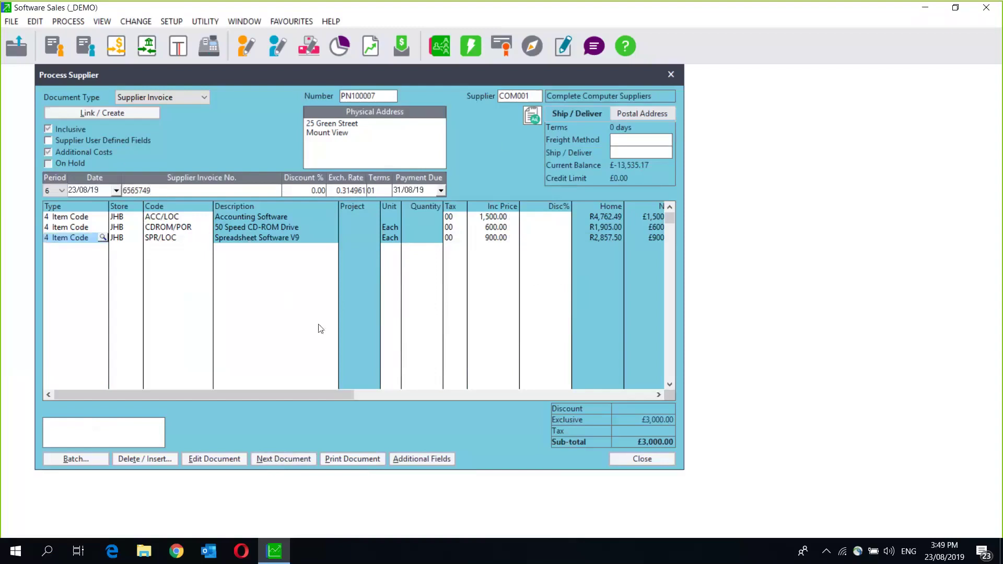
Step: Post the supplier invoice without printing and close the supplier processing window
click(268, 457)
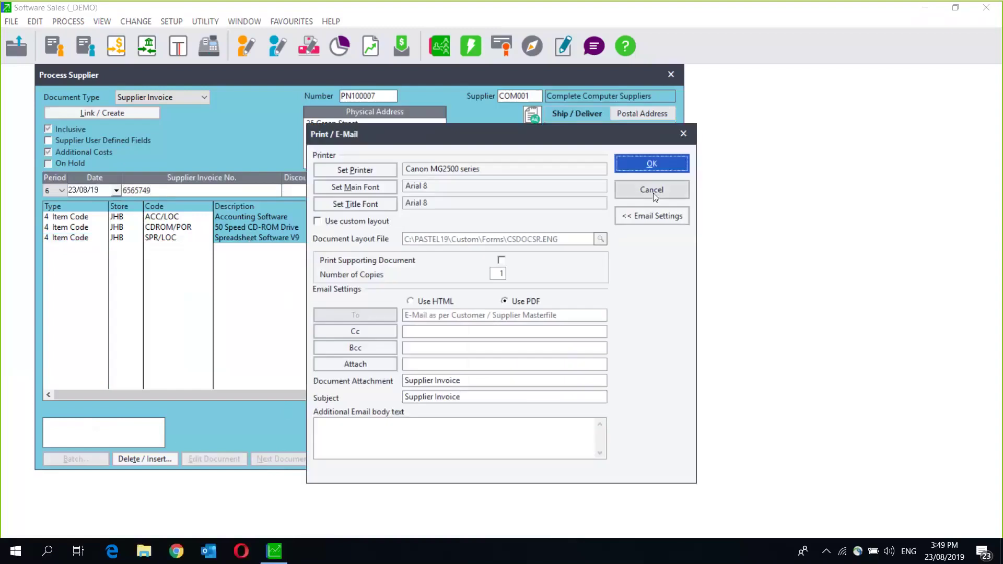
click(714, 190)
click(671, 75)
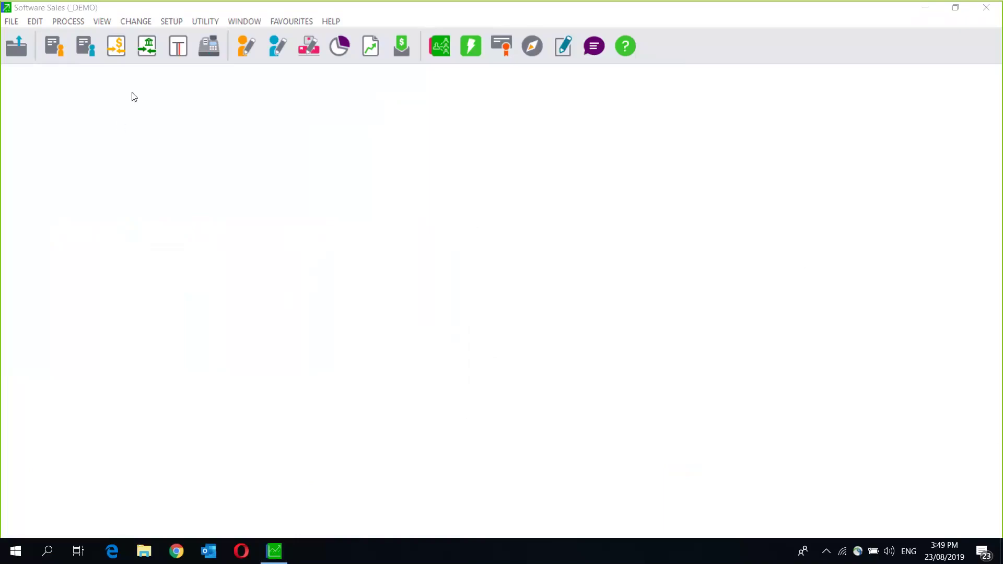
Step: Start a new Goods Rec Note and select supplier COM001, Complete Computer Suppliers
click(86, 40)
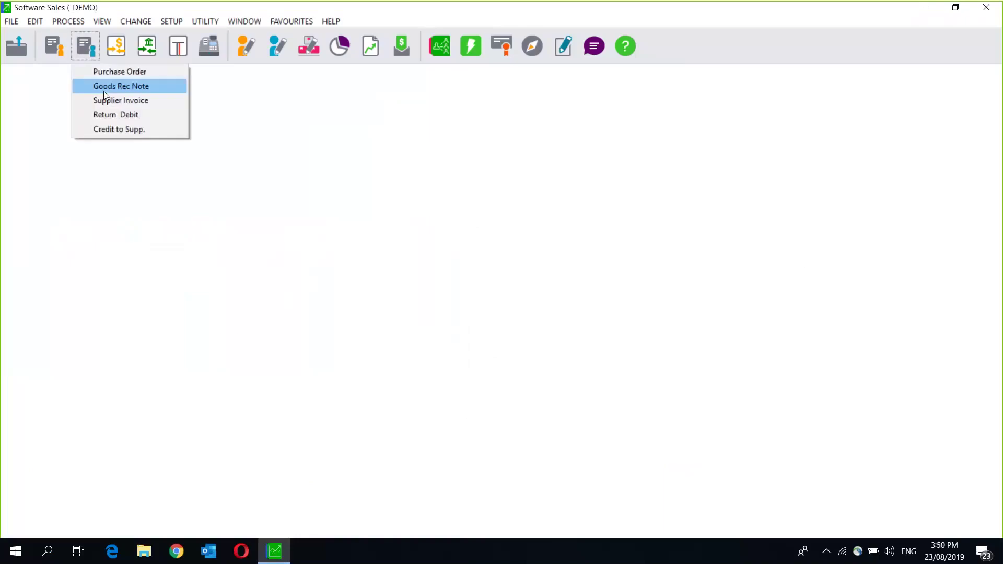
click(155, 88)
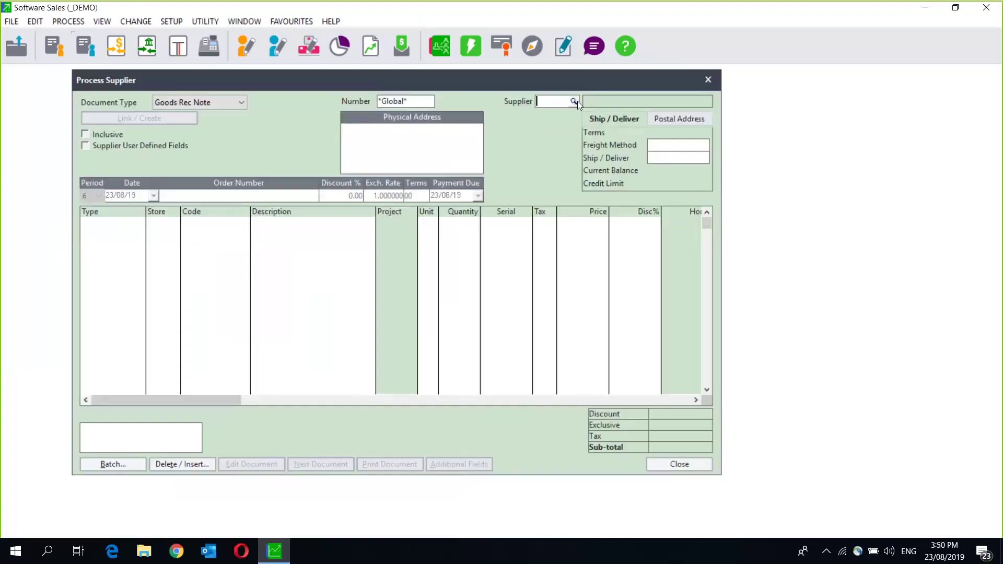
key(Return)
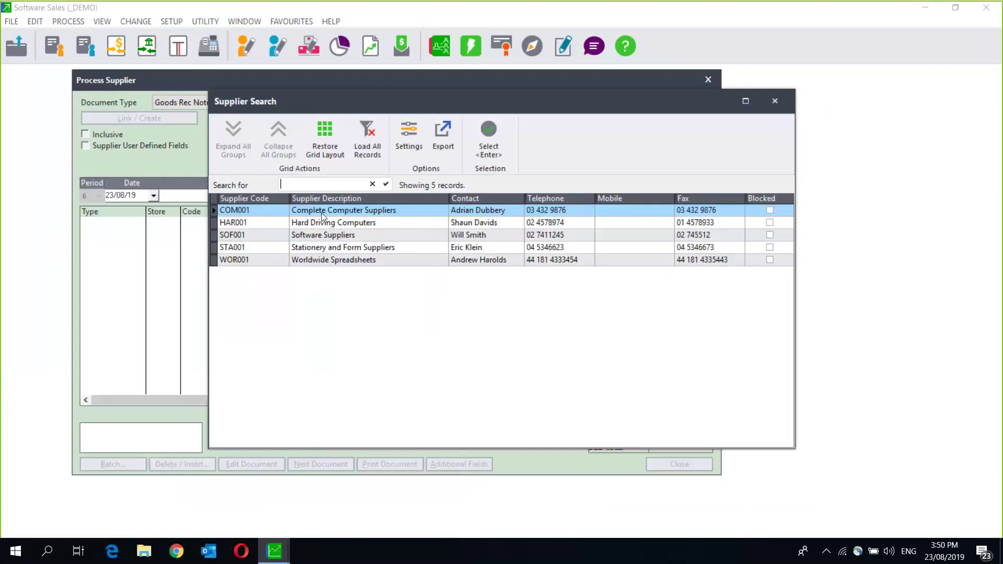
double_click(321, 212)
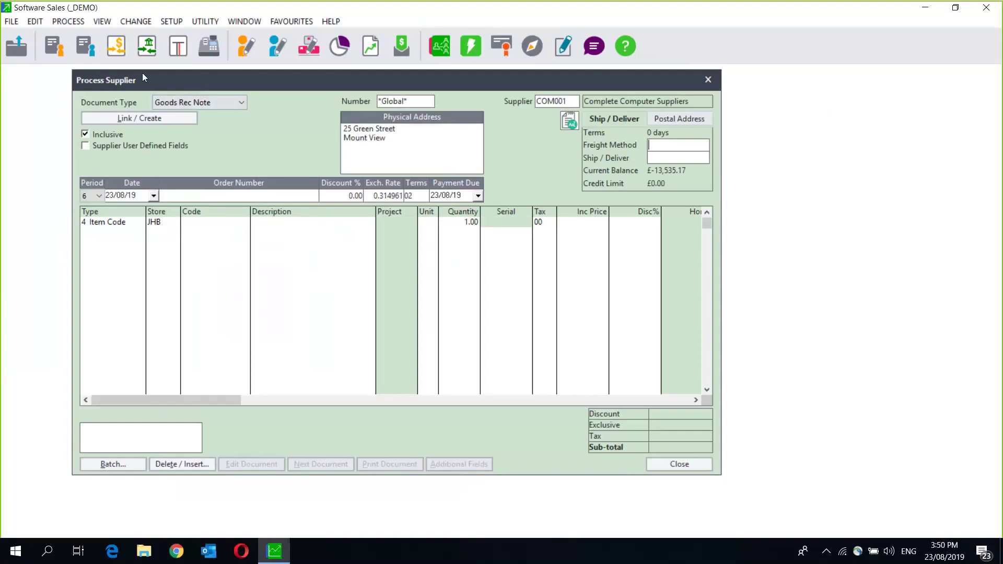
Step: Make the document a Supplier Invoice for COM001 (Complete Computer Suppliers) and dismiss the blank-number warning
click(245, 100)
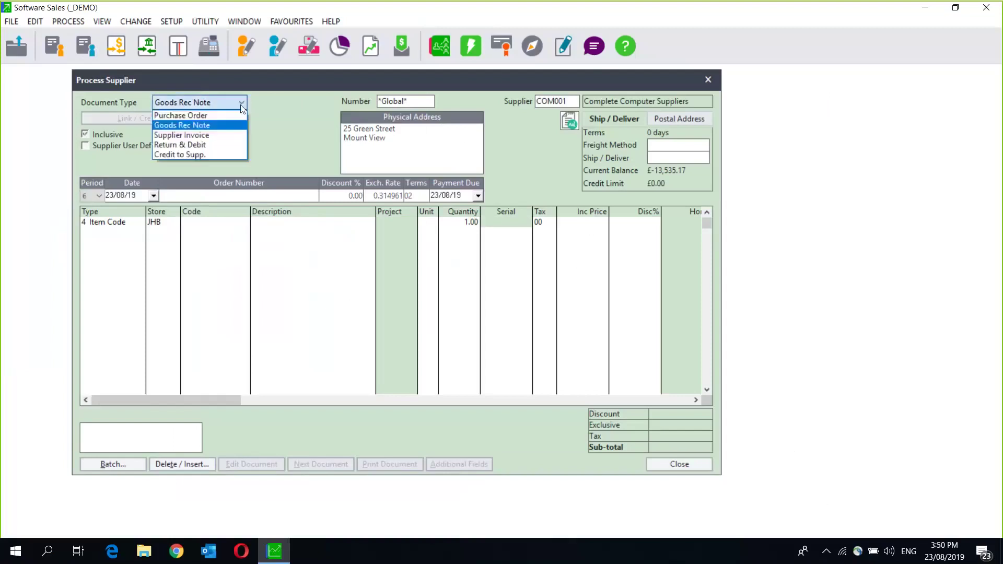
click(214, 136)
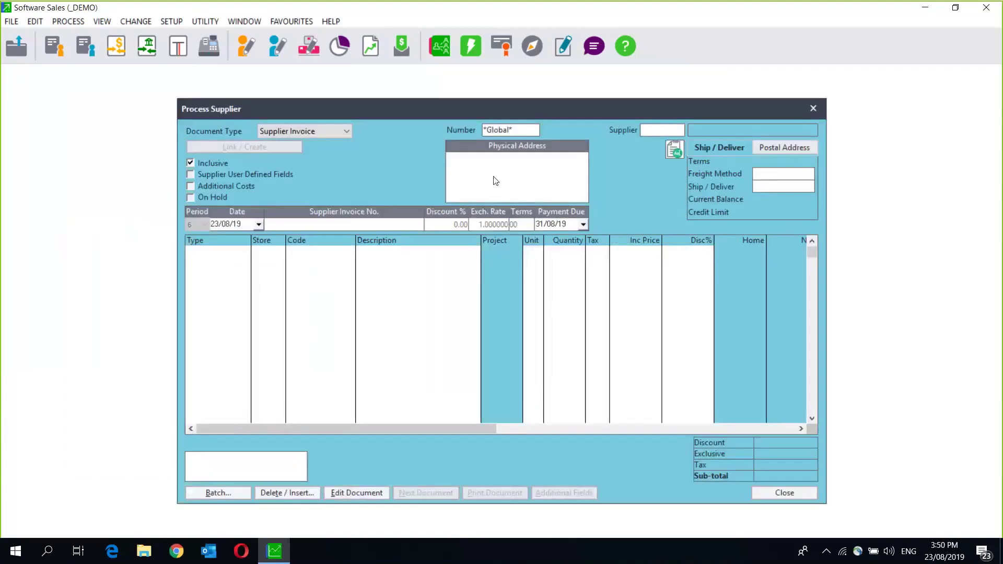
click(678, 130)
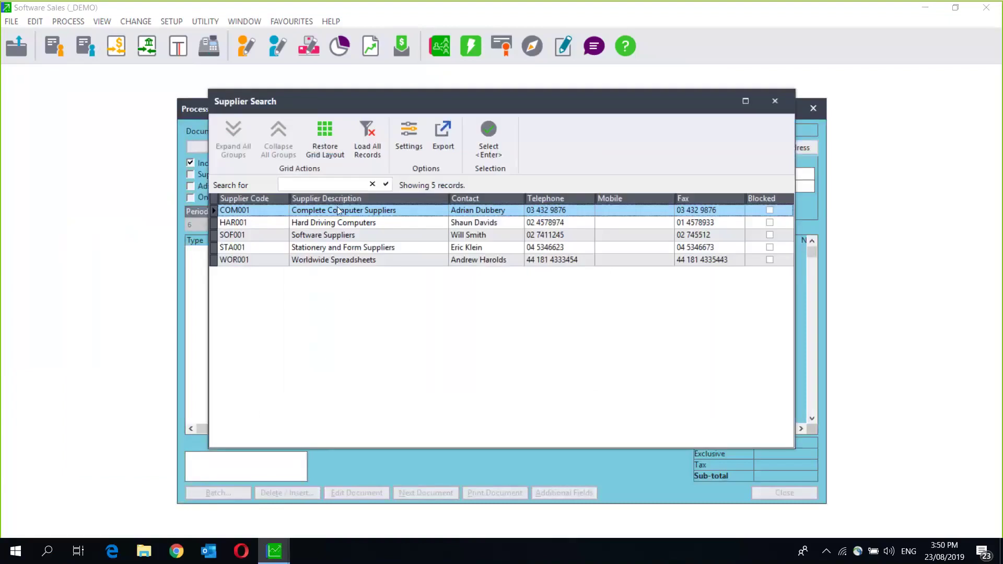
double_click(337, 210)
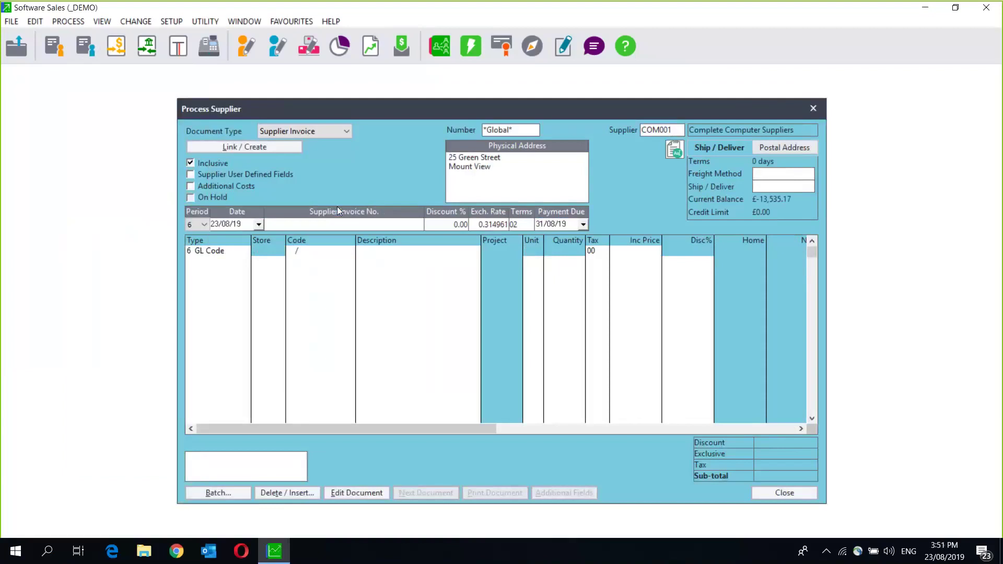
click(221, 249)
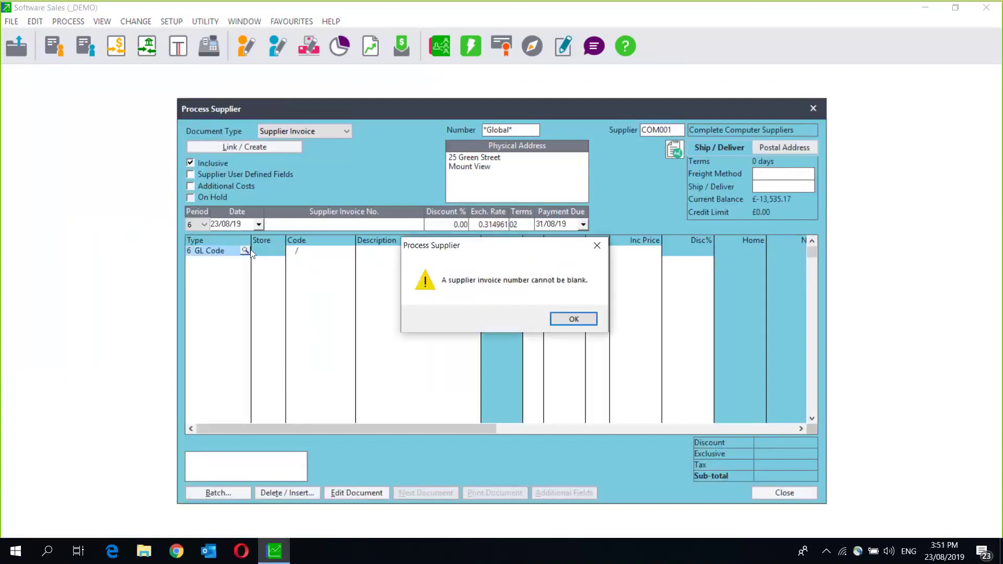
key(Return)
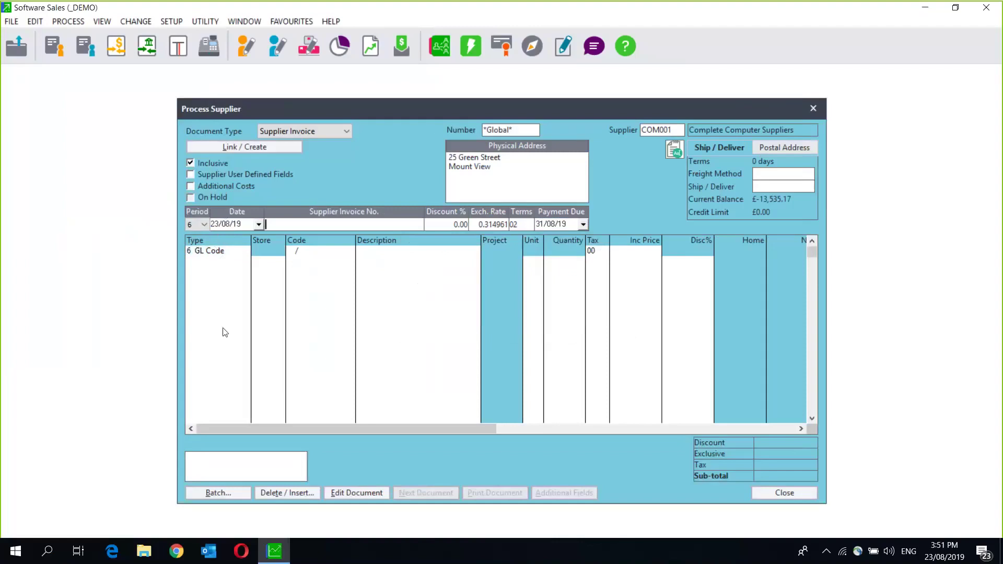
Step: Enter QW526 as the supplier invoice number after dismissing the blank-number warning
click(230, 148)
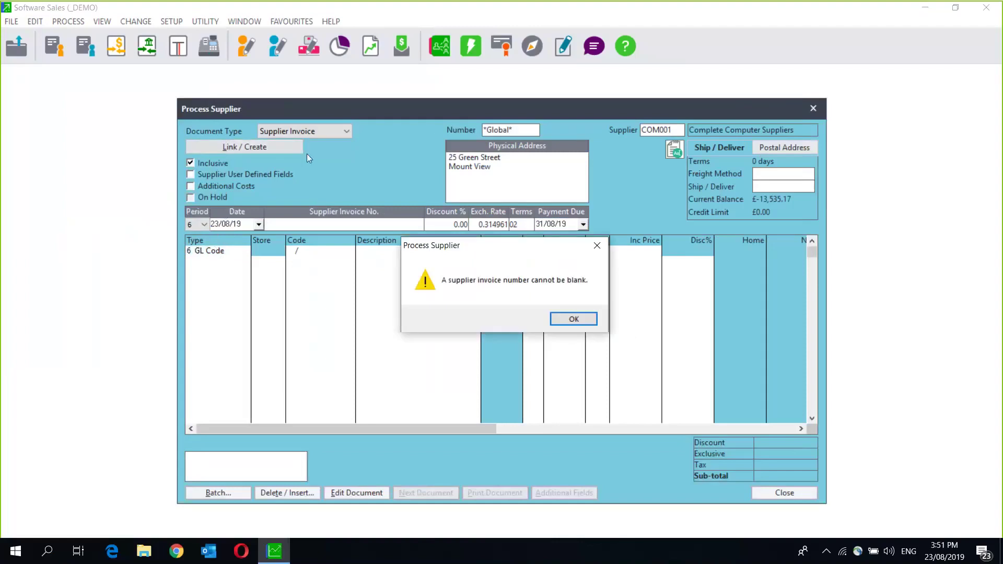
click(573, 318)
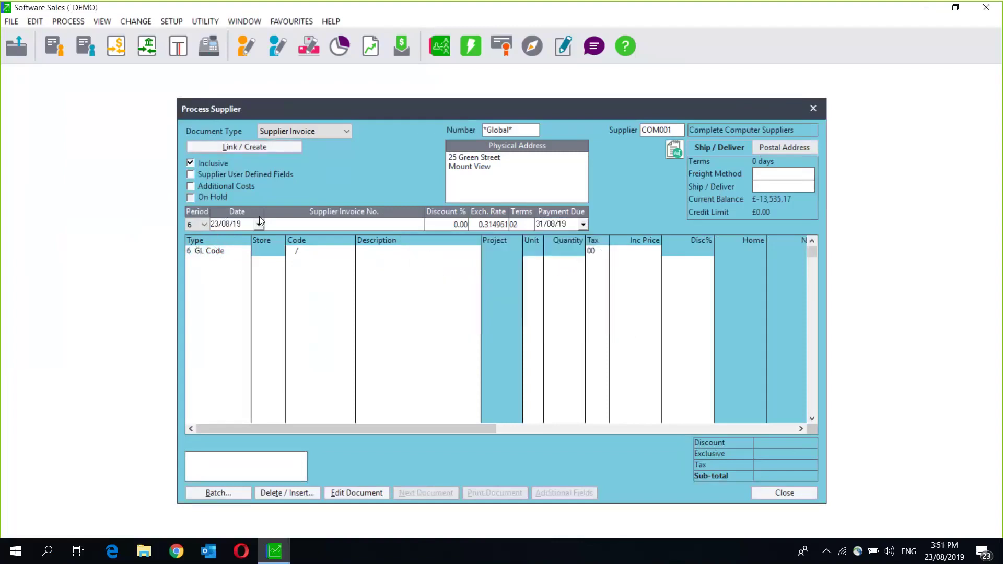
text(QW5267)
Step: Search for goods received notes to link, find none, and close the supplier invoice form
click(254, 147)
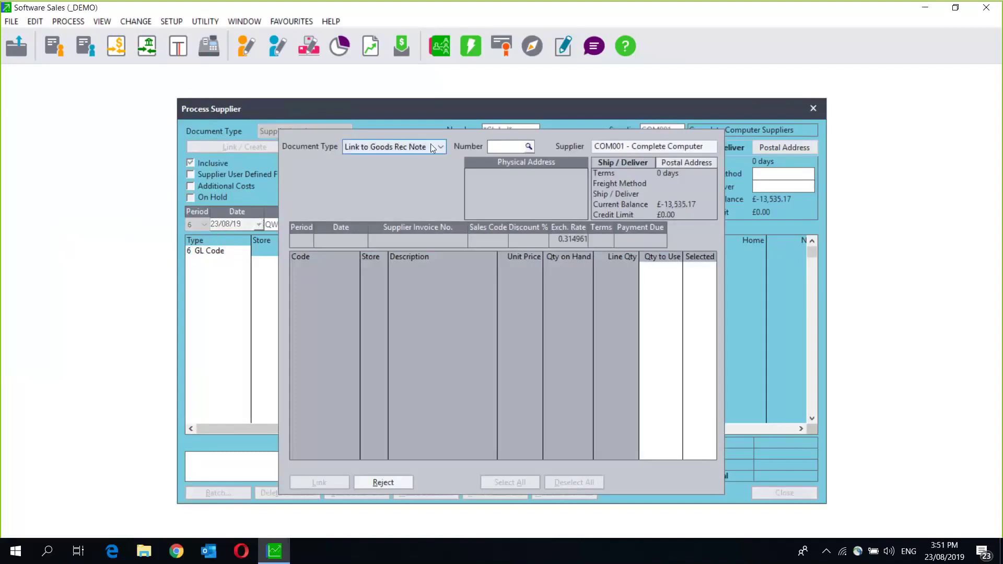
click(528, 148)
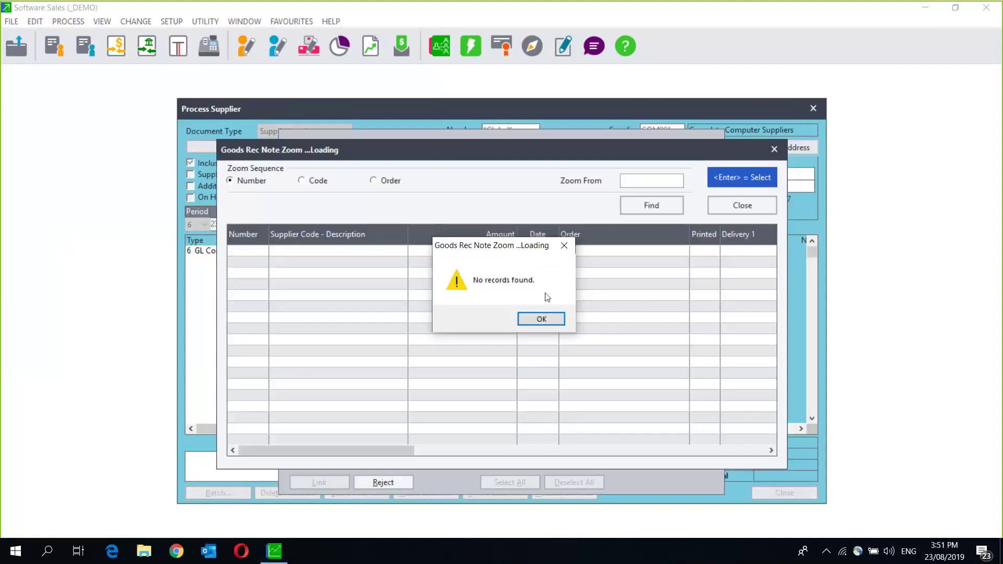
click(534, 321)
click(528, 147)
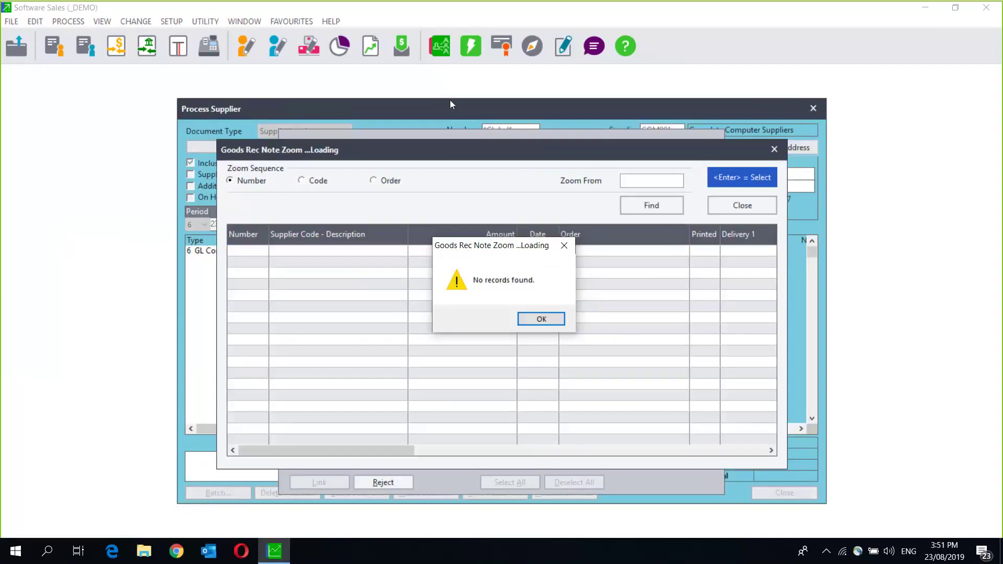
click(541, 317)
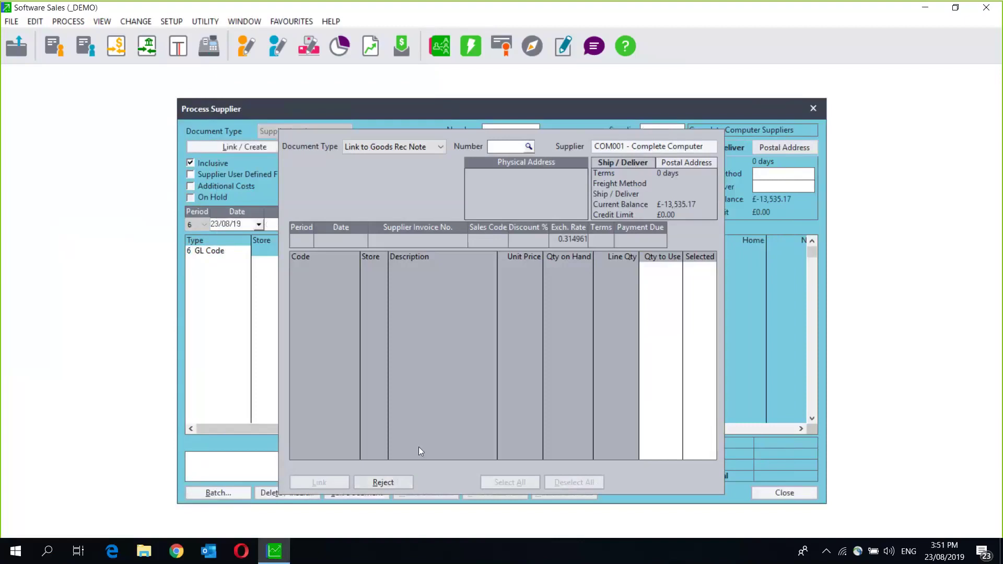
key(Escape)
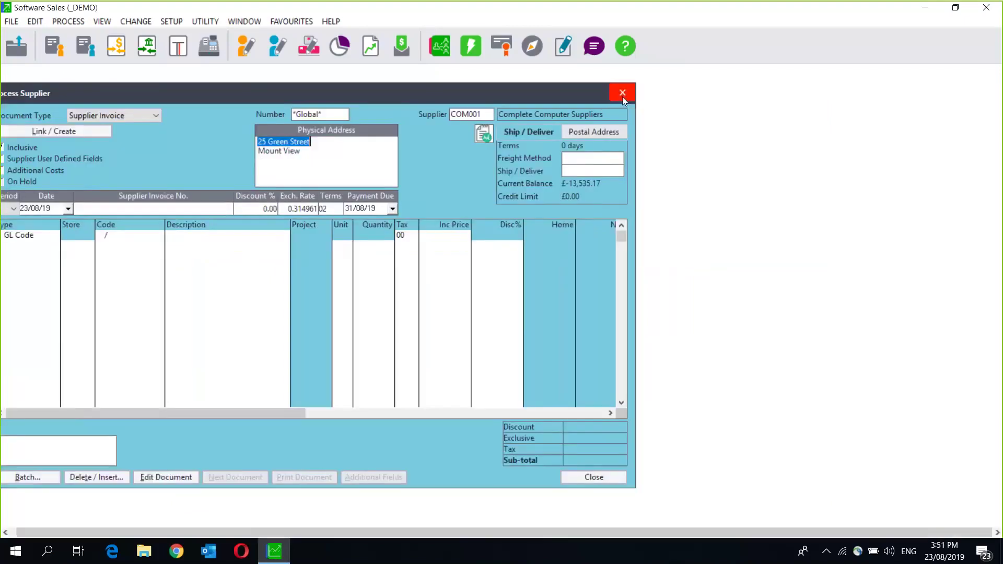
click(622, 96)
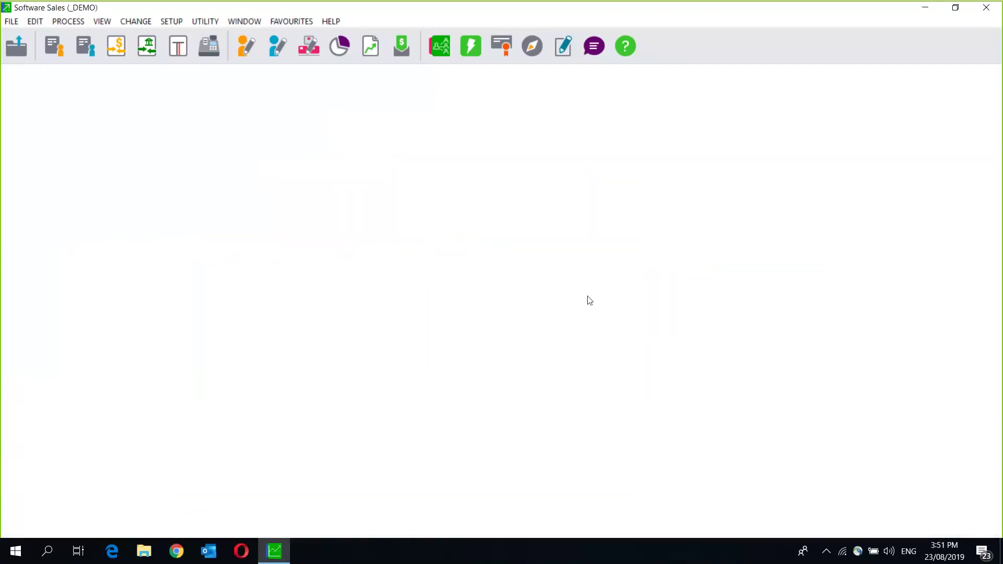